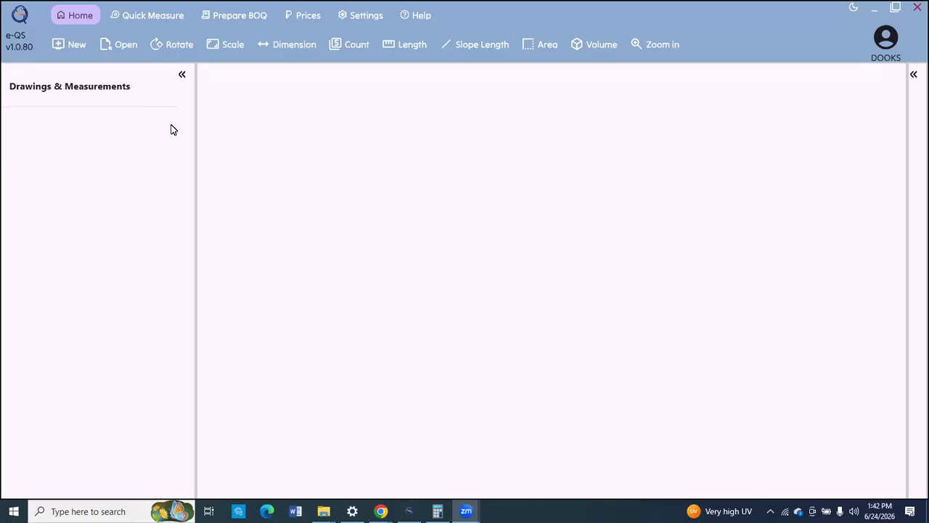
Create a new project numbered 01AA titled Five Bedroom Duplex, enter the client's address, and save it to open in this window.
{"action": "left_click", "coordinate": [76, 45]}
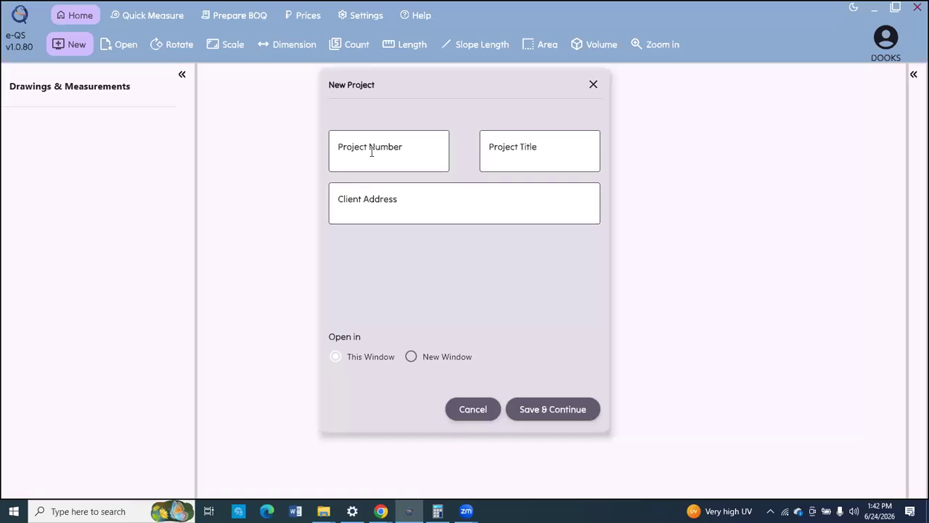
{"action": "left_click", "coordinate": [371, 152]}
{"action": "type", "text": "0"}
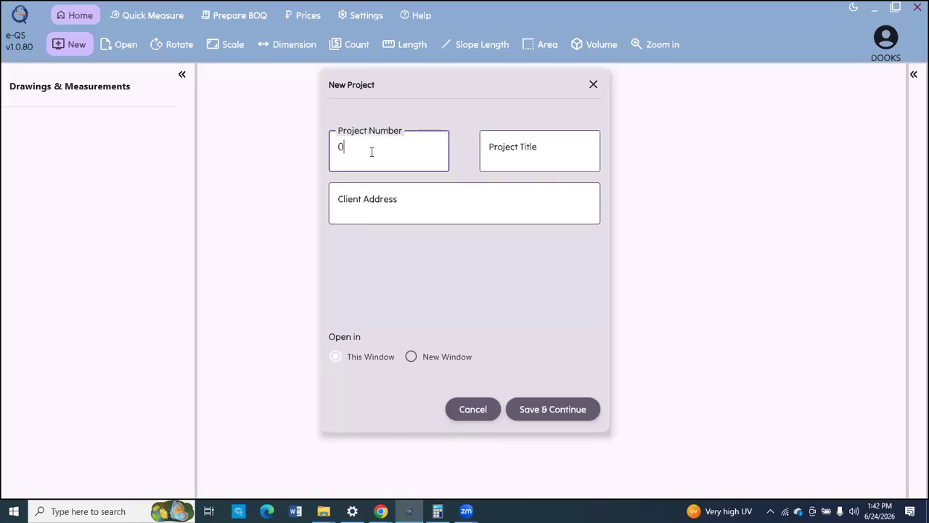
{"action": "type", "text": "1AA"}
{"action": "left_click", "coordinate": [522, 153]}
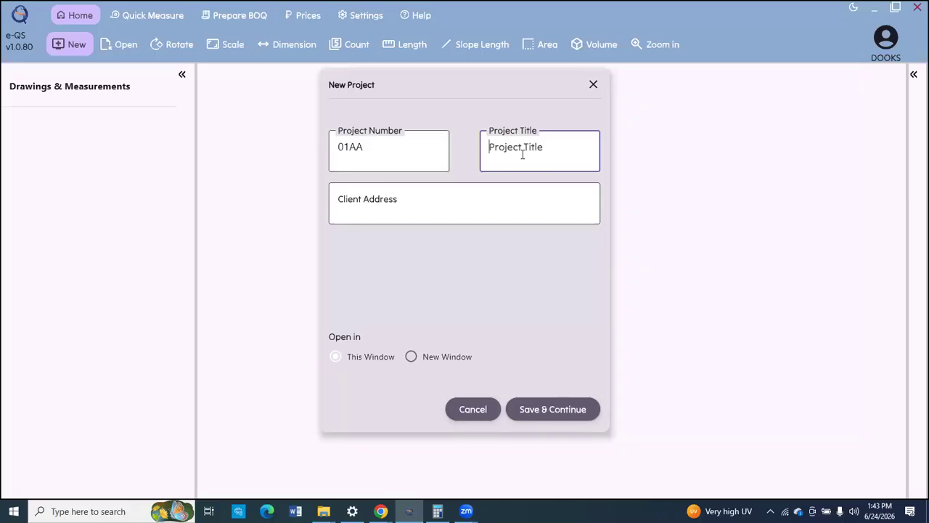
{"action": "type", "text": "Five Bedroom Duplex"}
{"action": "left_click", "coordinate": [532, 203]}
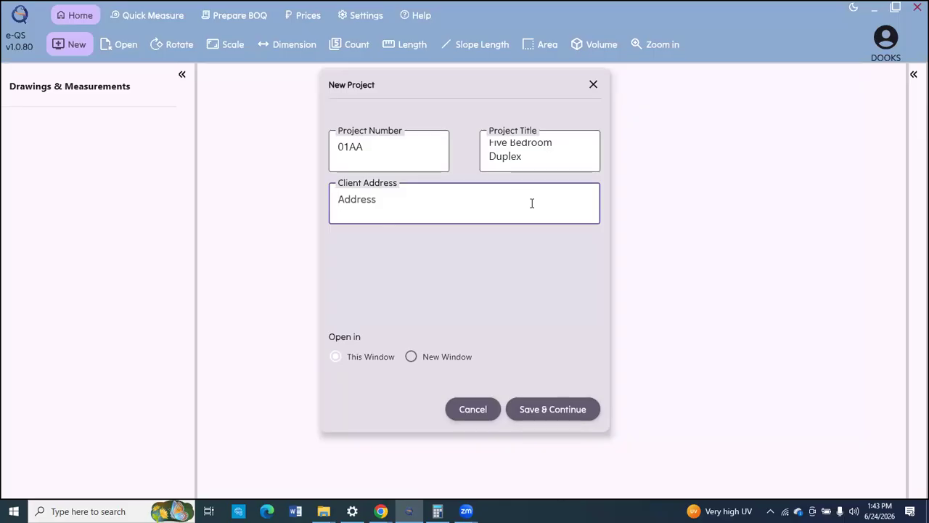
{"action": "type", "text": "Wuse Zone 5 Abuja"}
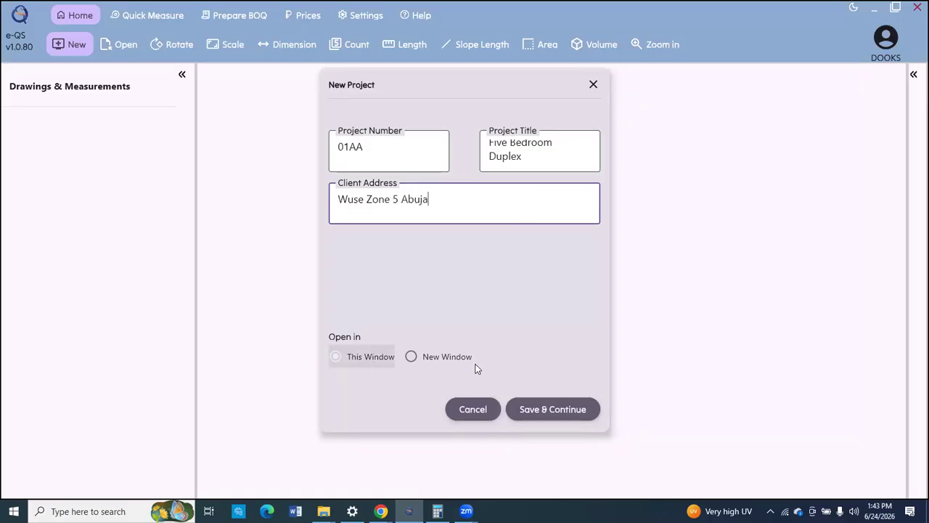
{"action": "left_click", "coordinate": [541, 407]}
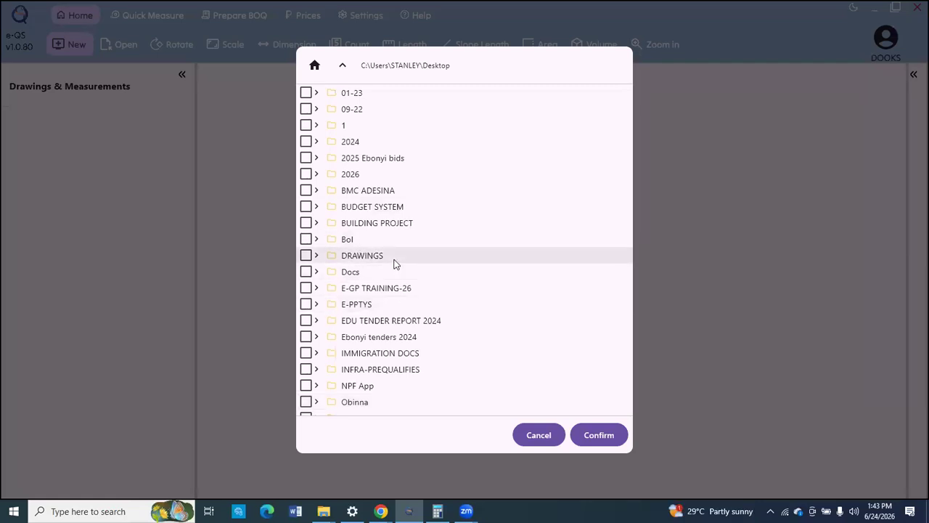
Choose the Test Project-A folder inside Projects-Drawings on the desktop for the new project.
{"action": "scroll", "coordinate": [396, 264], "scroll_direction": "down", "scroll_amount": 2}
{"action": "scroll", "coordinate": [393, 265], "scroll_direction": "down", "scroll_amount": 1}
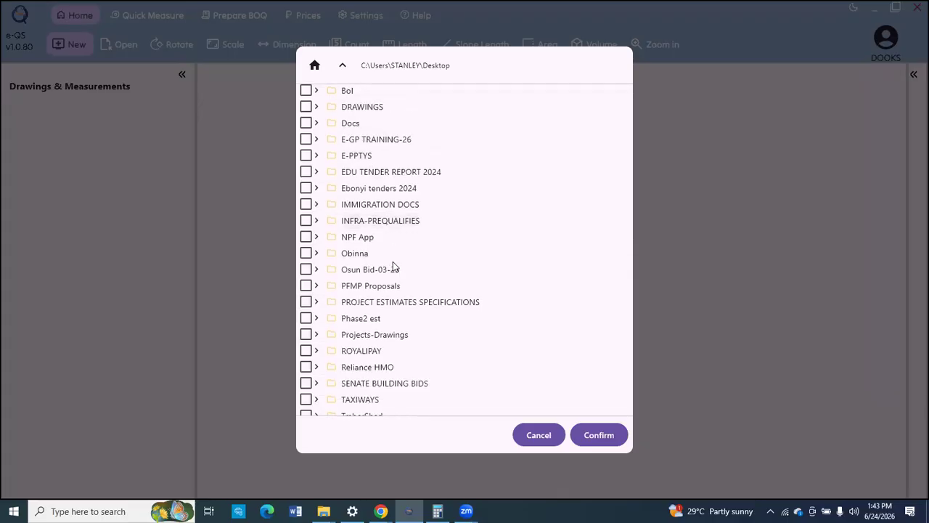
{"action": "scroll", "coordinate": [350, 284], "scroll_direction": "down", "scroll_amount": 1}
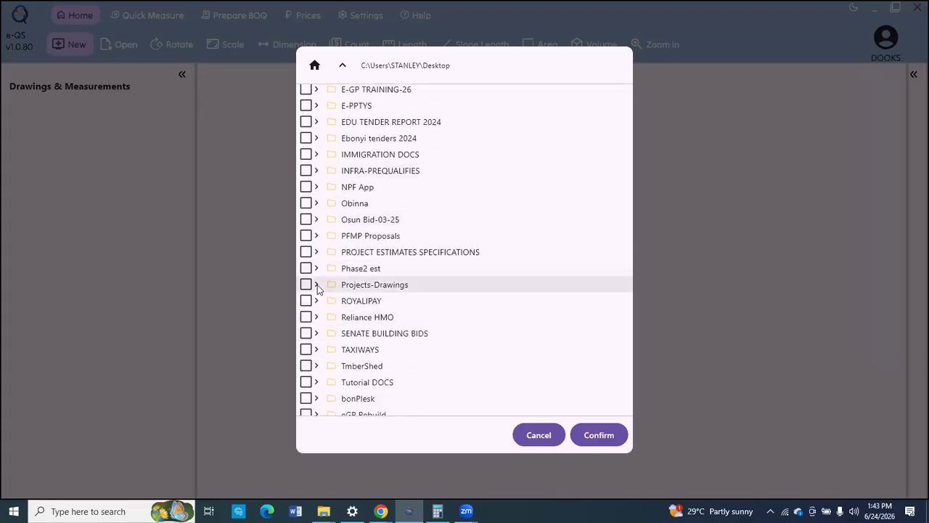
{"action": "left_click", "coordinate": [316, 284]}
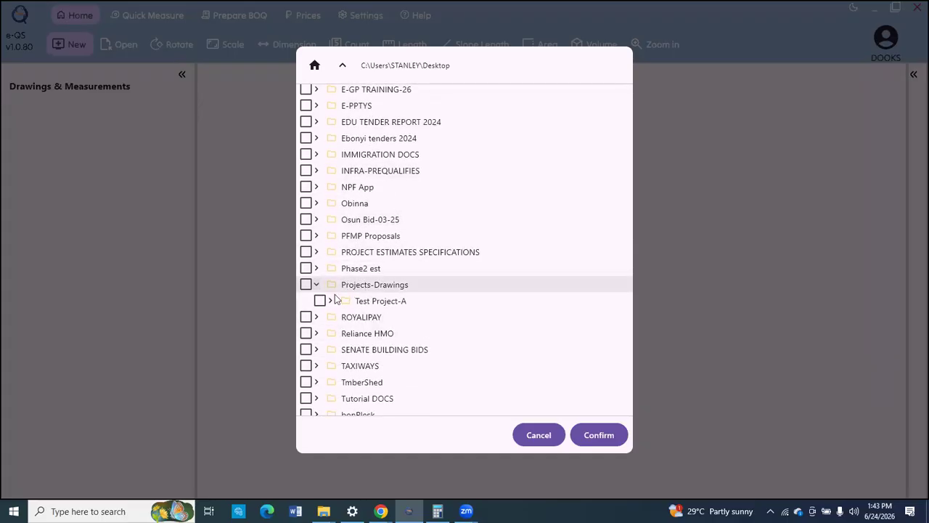
{"action": "left_click", "coordinate": [320, 300]}
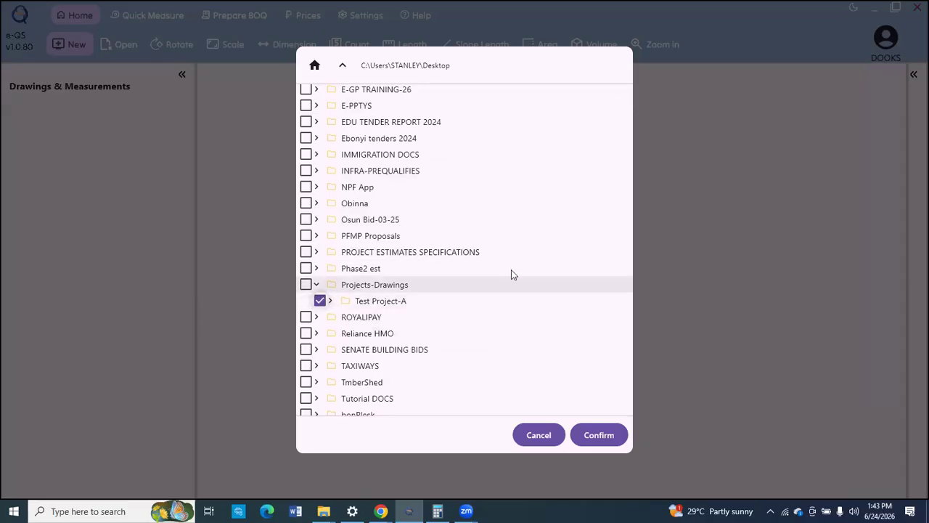
{"action": "scroll", "coordinate": [406, 305], "scroll_direction": "down", "scroll_amount": 2}
{"action": "scroll", "coordinate": [363, 254], "scroll_direction": "up", "scroll_amount": 1}
{"action": "scroll", "coordinate": [388, 241], "scroll_direction": "up", "scroll_amount": 1}
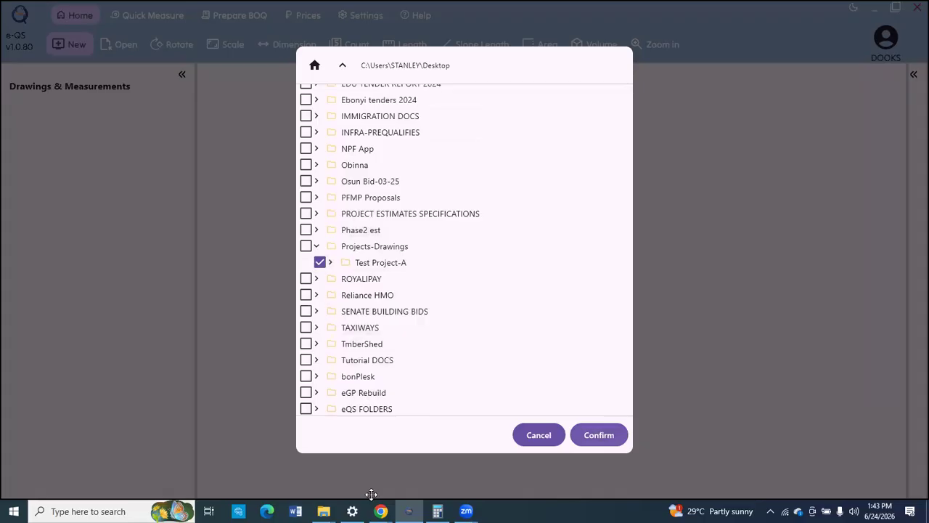
{"action": "left_click", "coordinate": [599, 438]}
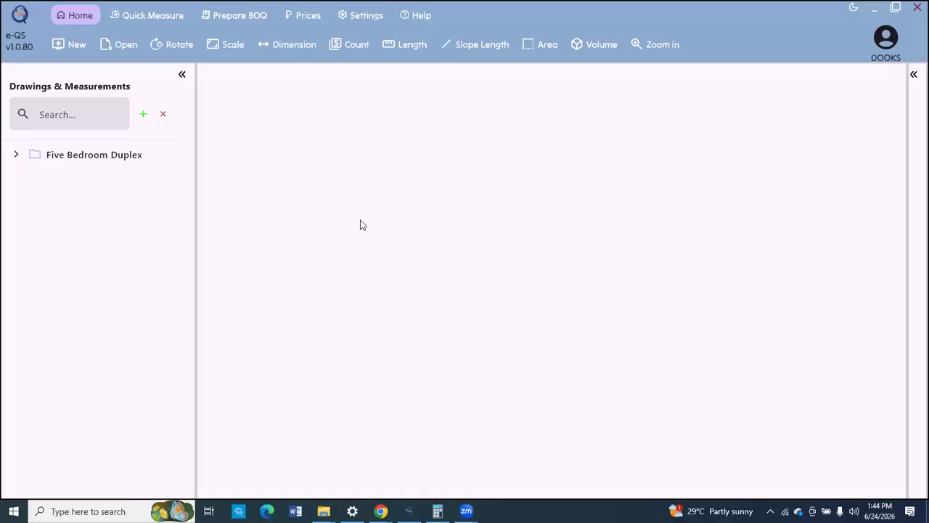
Open Structural Drawings- Duplex_3 in the Five Bedroom Duplex project and rename it Foundation Layout.
{"action": "left_click", "coordinate": [16, 155]}
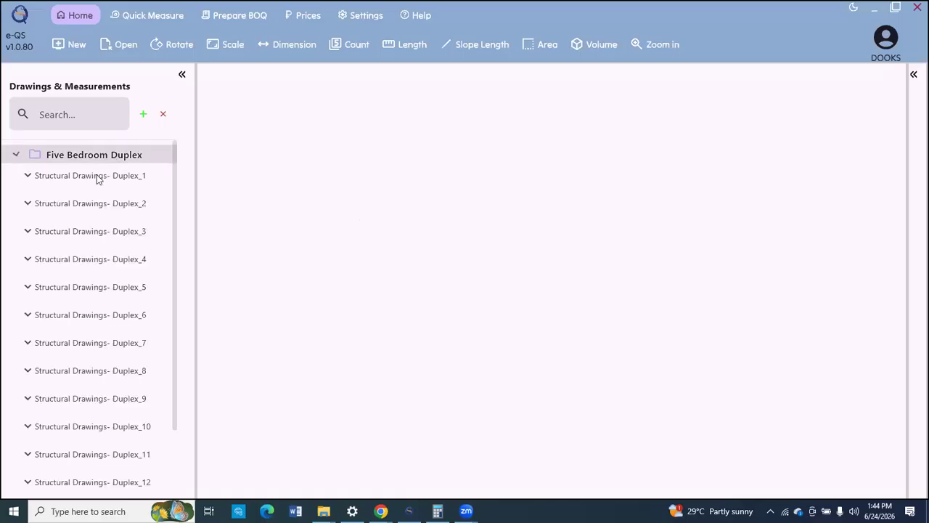
{"action": "left_click", "coordinate": [109, 232]}
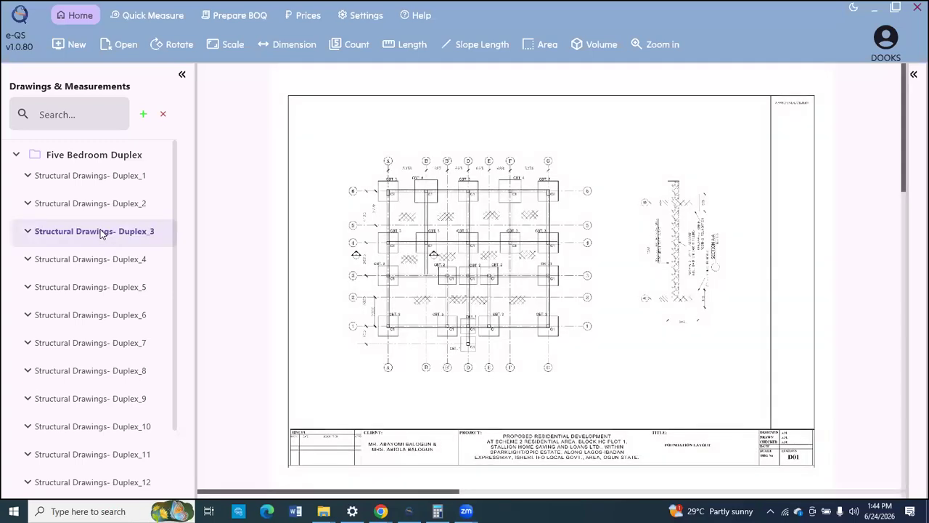
{"action": "double_click", "coordinate": [101, 232]}
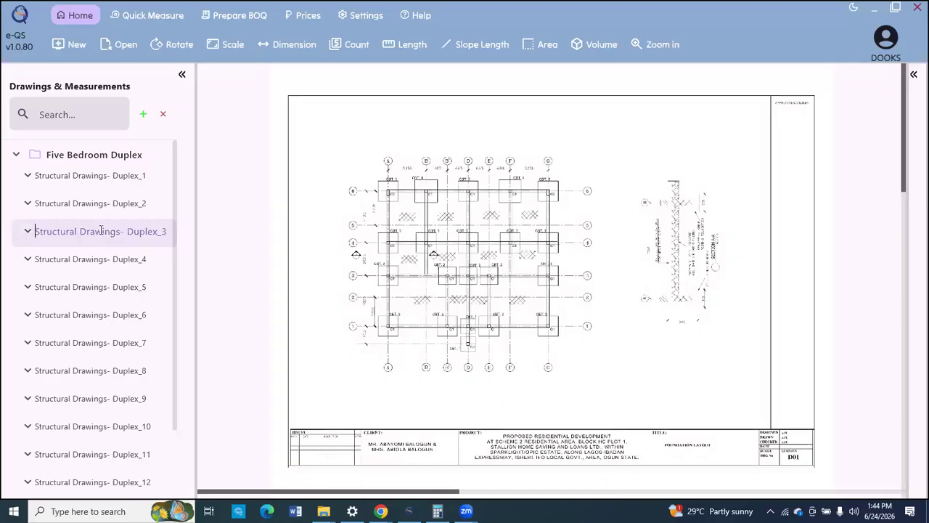
{"action": "key", "text": "Delete"}
{"action": "key", "text": "Delete"}
{"action": "key", "text": "Delete"}
{"action": "key", "text": "Delete"}
{"action": "key", "text": "Delete"}
{"action": "key", "text": "Delete"}
{"action": "key", "text": "Delete"}
{"action": "key", "text": "Delete"}
{"action": "key", "text": "Delete"}
{"action": "key", "text": "Delete"}
{"action": "key", "text": "Delete"}
{"action": "key", "text": "Delete"}
{"action": "key", "text": "Delete"}
{"action": "key", "text": "Delete"}
{"action": "key", "text": "Delete"}
{"action": "key", "text": "Delete"}
{"action": "key", "text": "Delete"}
{"action": "key", "text": "Delete"}
{"action": "key", "text": "Delete"}
{"action": "key", "text": "Delete"}
{"action": "key", "text": "Delete"}
{"action": "key", "text": "Delete"}
{"action": "key", "text": "Delete"}
{"action": "key", "text": "Delete"}
{"action": "key", "text": "Delete"}
{"action": "type", "text": "F"}
{"action": "type", "text": "d"}
{"action": "key", "text": "BackSpace"}
{"action": "type", "text": "oundation layout"}
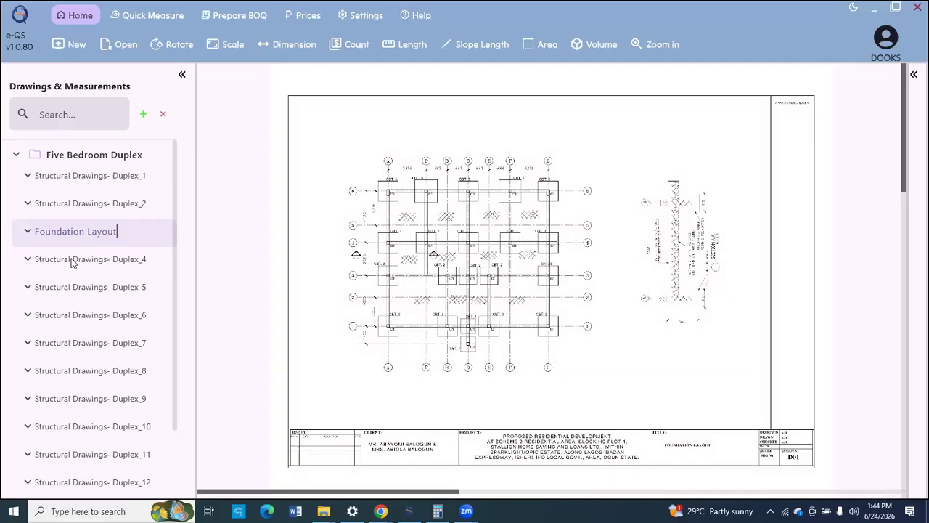
Open Structural Drawings- Duplex_4 and rename it Column Base Details.
{"action": "left_click", "coordinate": [72, 261]}
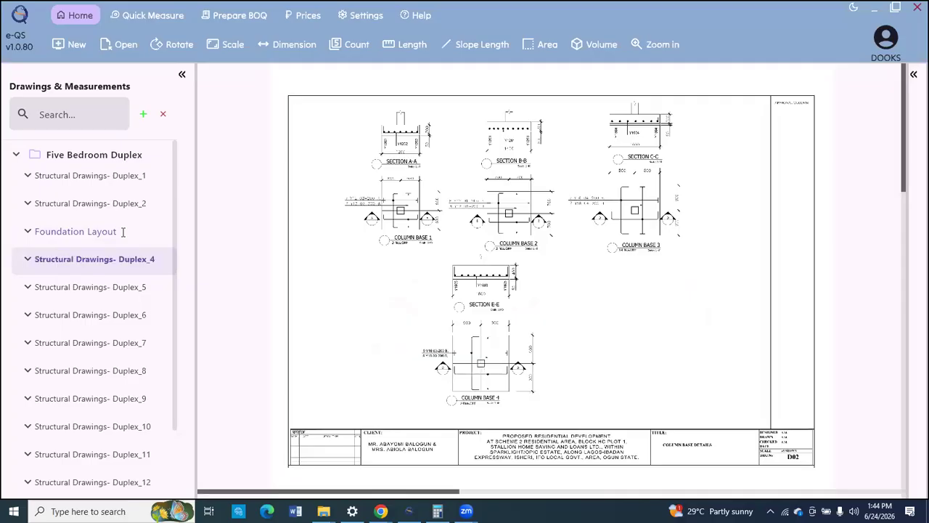
{"action": "left_click", "coordinate": [110, 261]}
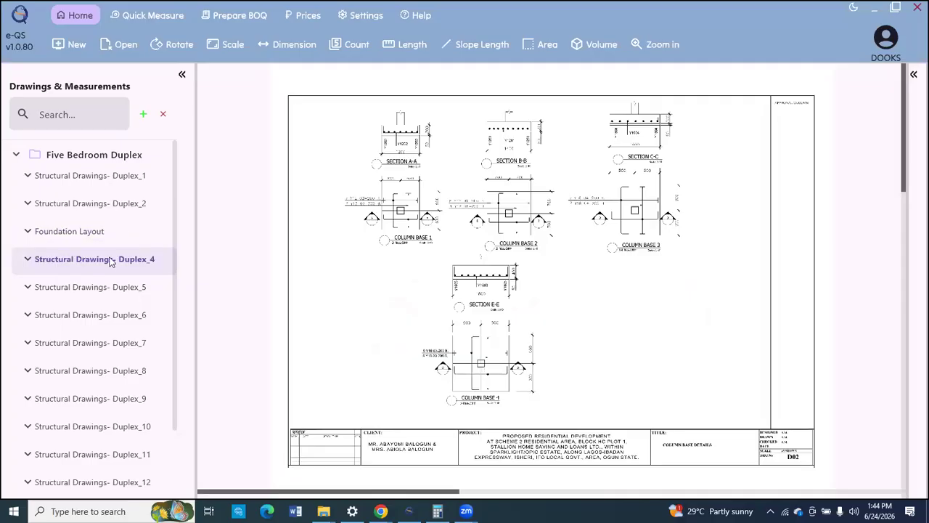
{"action": "double_click", "coordinate": [110, 260]}
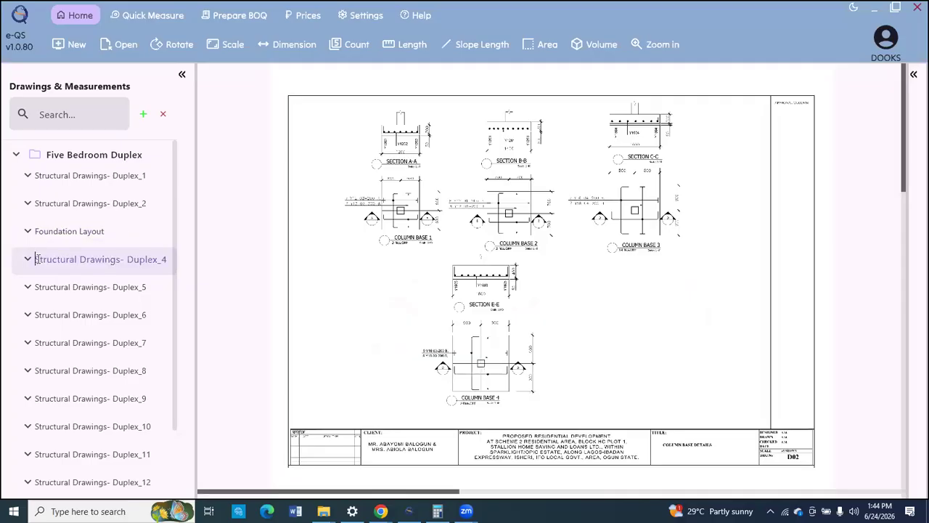
{"action": "key", "text": "ctrl+a"}
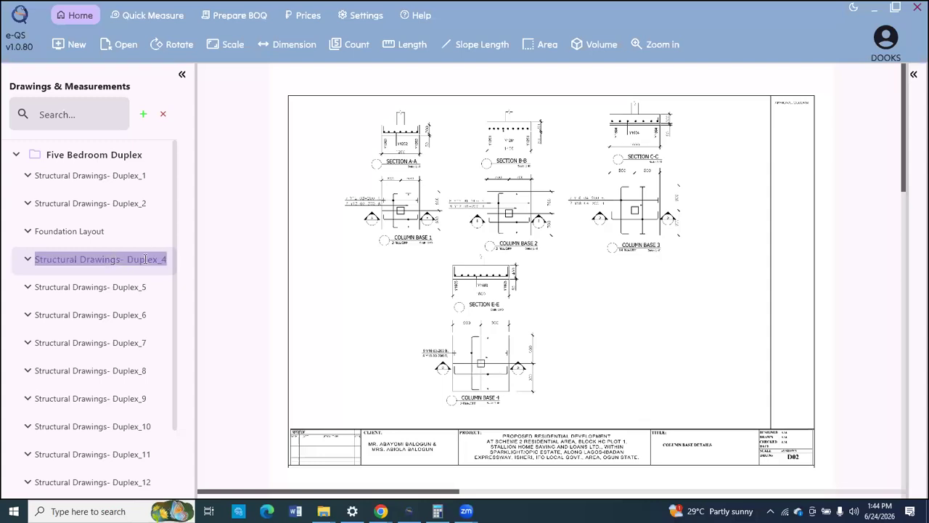
{"action": "type", "text": "Column Base Details"}
{"action": "key", "text": "Return"}
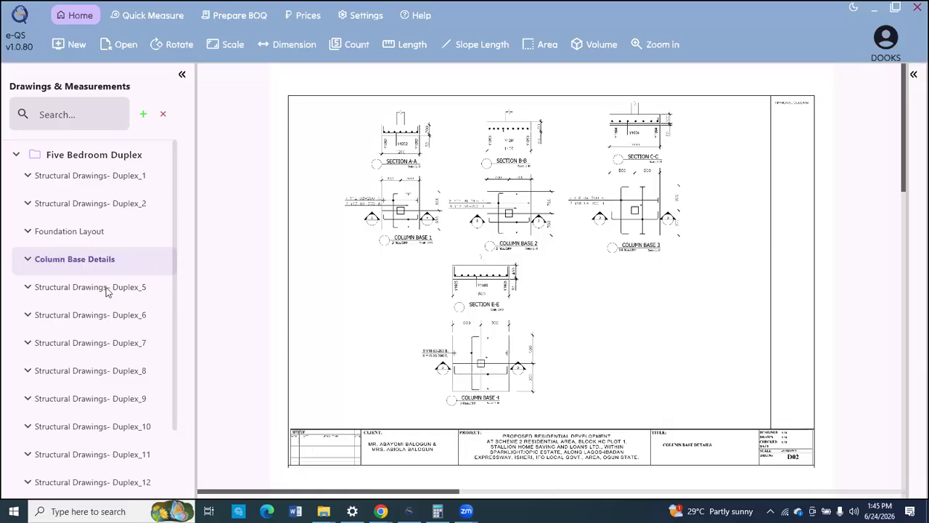
Open Structural Drawings- Duplex_5 and rename it Column Section.
{"action": "left_click", "coordinate": [106, 289]}
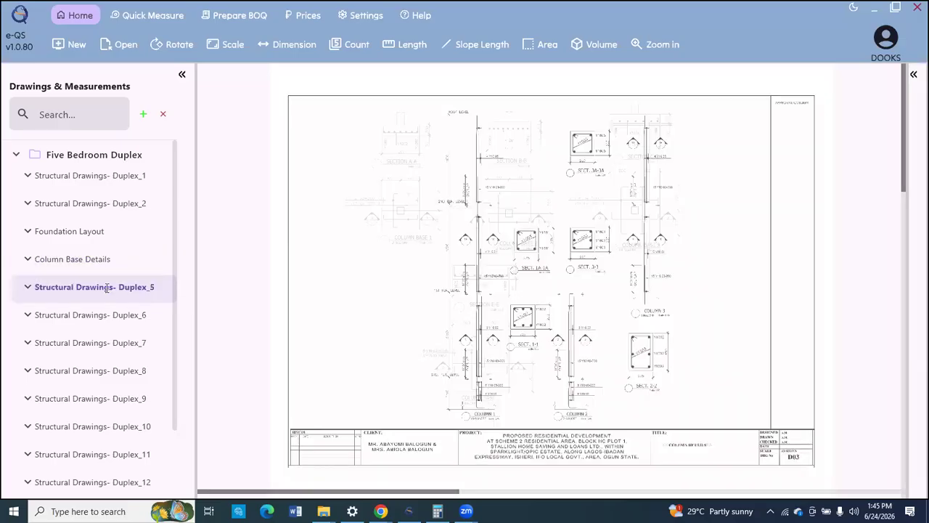
{"action": "double_click", "coordinate": [106, 289]}
{"action": "key", "text": "Delete"}
{"action": "key", "text": "Delete"}
{"action": "key", "text": "Delete"}
{"action": "key", "text": "Delete"}
{"action": "key", "text": "Delete"}
{"action": "key", "text": "Delete"}
{"action": "key", "text": "Delete"}
{"action": "key", "text": "Delete"}
{"action": "key", "text": "Delete"}
{"action": "key", "text": "Delete"}
{"action": "key", "text": "Delete"}
{"action": "key", "text": "Delete"}
{"action": "key", "text": "Delete"}
{"action": "key", "text": "Delete"}
{"action": "key", "text": "Delete"}
{"action": "key", "text": "Delete"}
{"action": "key", "text": "Delete"}
{"action": "key", "text": "Delete"}
{"action": "key", "text": "Delete"}
{"action": "key", "text": "Delete"}
{"action": "key", "text": "Delete"}
{"action": "key", "text": "Delete"}
{"action": "key", "text": "Delete"}
{"action": "type", "text": "Column Section"}
{"action": "key", "text": "Return"}
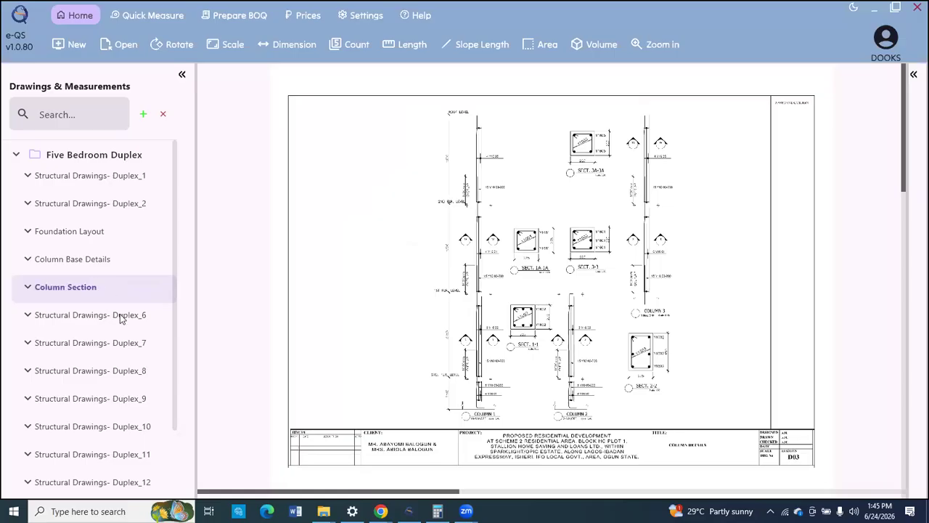
Open the Foundation Layout drawing and set its scale to 1.663 m between gridlines B' and D.
{"action": "left_click", "coordinate": [121, 316]}
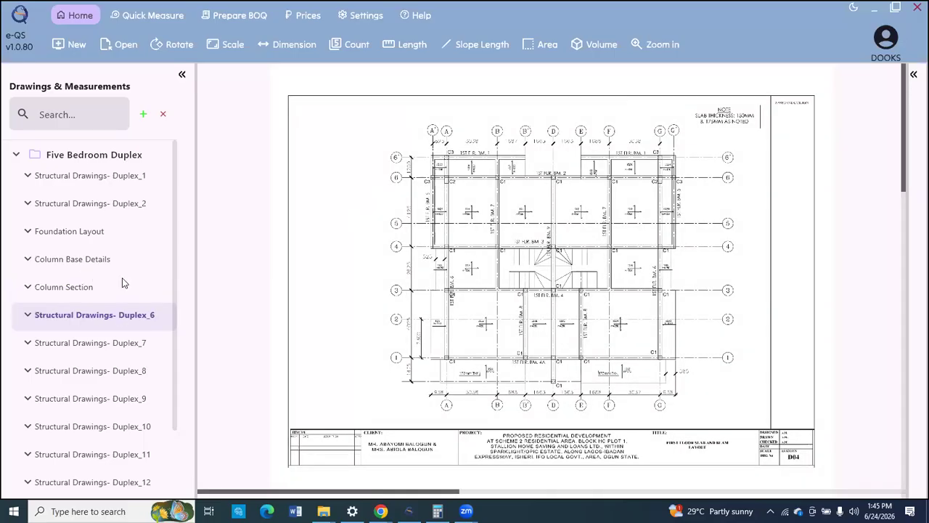
{"action": "left_click", "coordinate": [90, 232]}
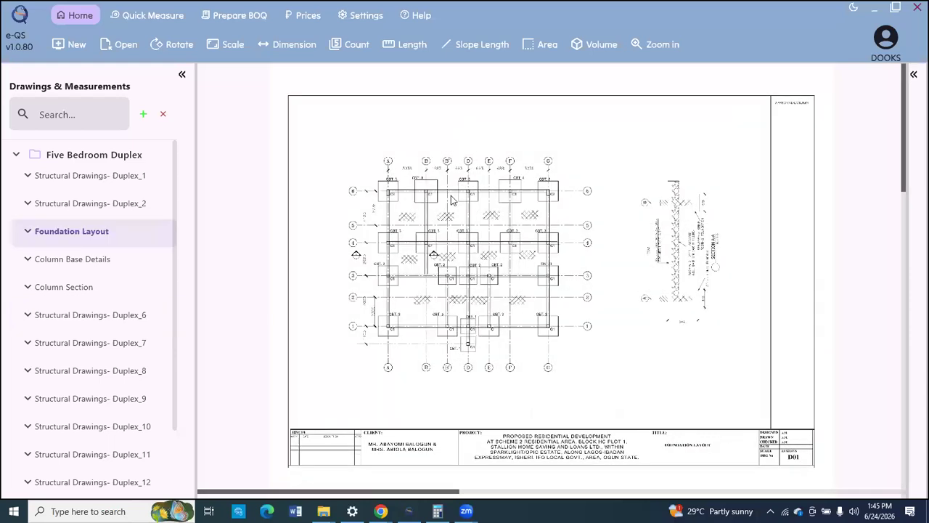
{"action": "scroll", "coordinate": [451, 200], "scroll_direction": "up", "scroll_amount": 3}
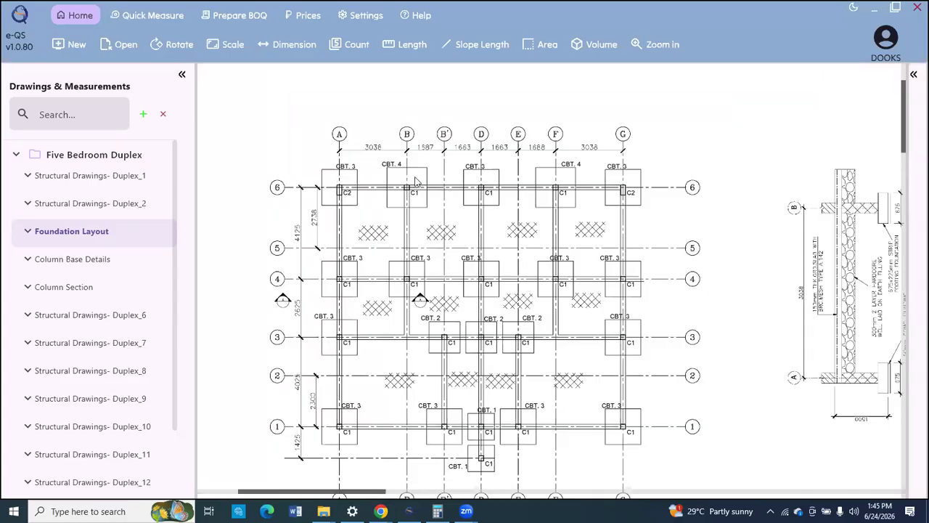
{"action": "scroll", "coordinate": [382, 177], "scroll_direction": "down", "scroll_amount": 1}
{"action": "scroll", "coordinate": [368, 190], "scroll_direction": "up", "scroll_amount": 4}
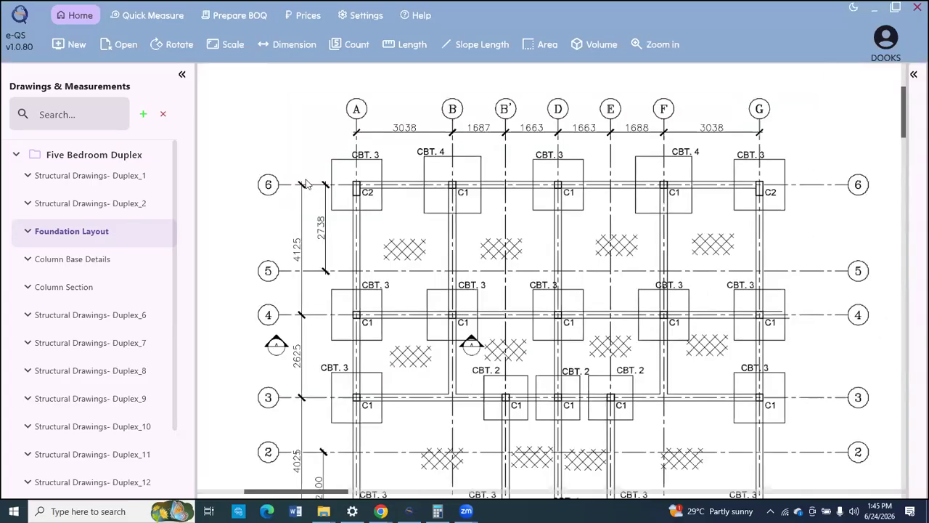
{"action": "scroll", "coordinate": [307, 185], "scroll_direction": "up", "scroll_amount": 2}
{"action": "scroll", "coordinate": [347, 185], "scroll_direction": "down", "scroll_amount": 2}
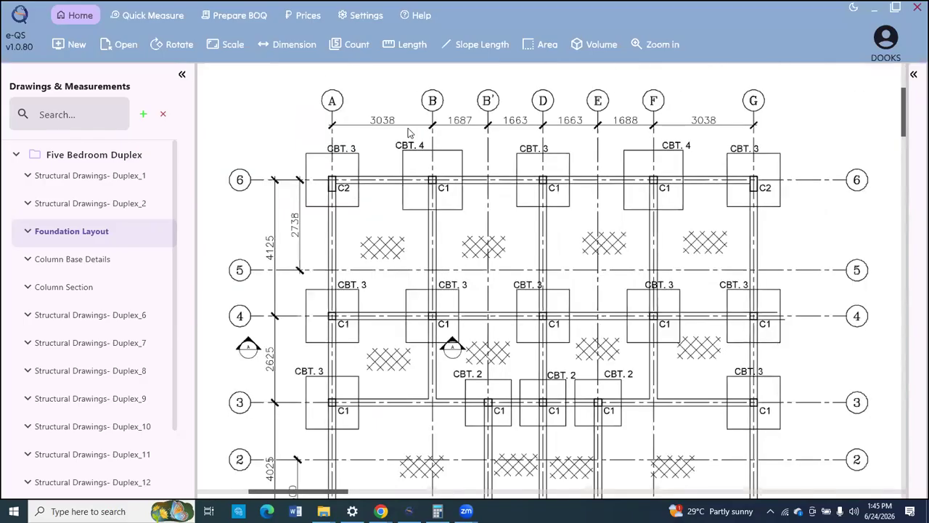
{"action": "scroll", "coordinate": [598, 134], "scroll_direction": "up", "scroll_amount": 2}
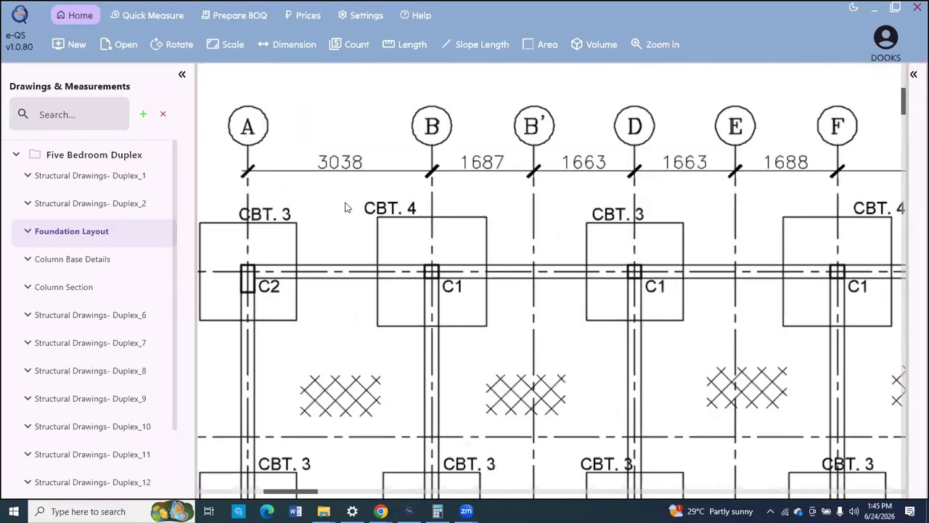
{"action": "scroll", "coordinate": [536, 169], "scroll_direction": "down", "scroll_amount": 1}
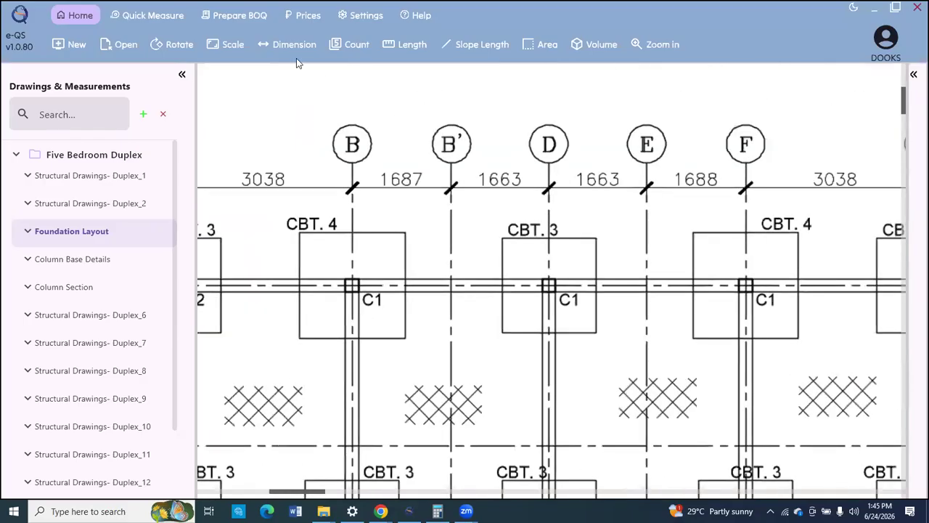
{"action": "left_click", "coordinate": [230, 45]}
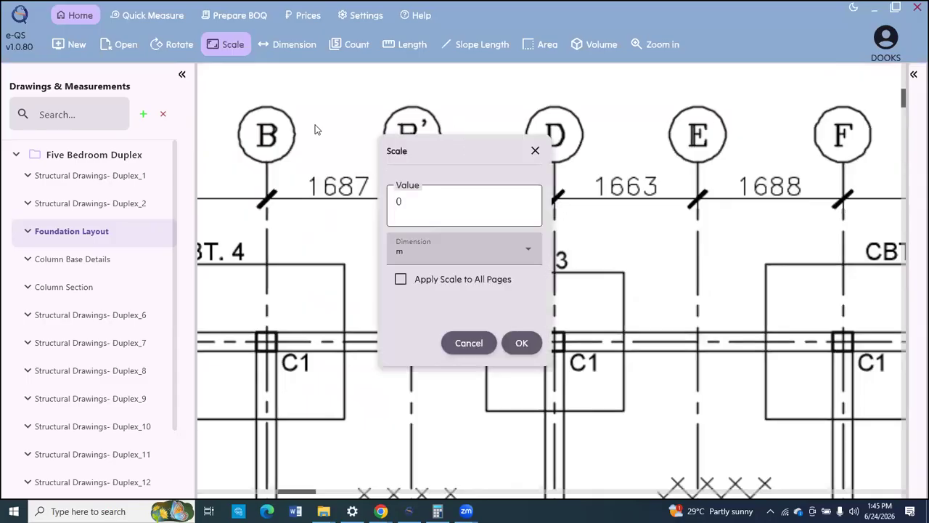
{"action": "left_click", "coordinate": [283, 183]}
{"action": "type", "text": "1.663"}
{"action": "key", "text": "Return"}
{"action": "left_click", "coordinate": [403, 199]}
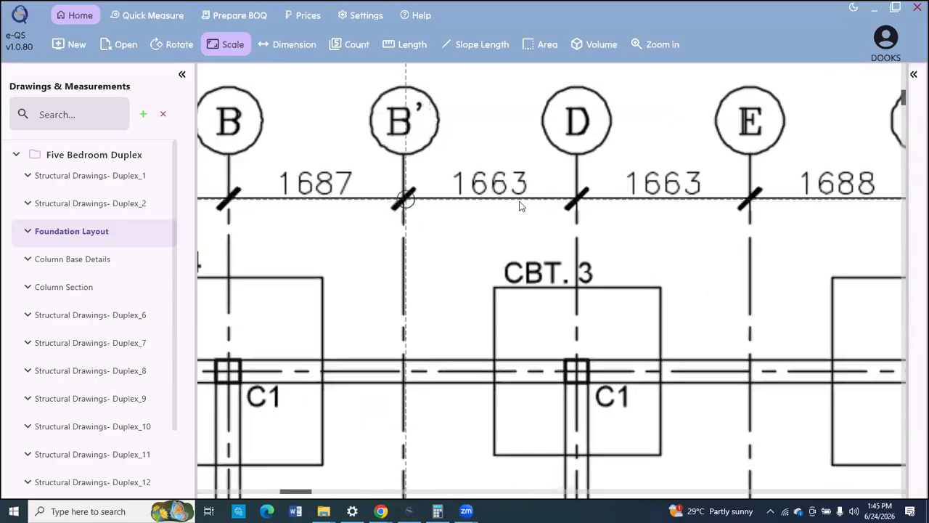
{"action": "left_click", "coordinate": [577, 199]}
Measure the spacing between gridlines A and B on the Foundation Layout with a Dimension measurement, and start a new section.
{"action": "scroll", "coordinate": [528, 205], "scroll_direction": "down", "scroll_amount": 3}
{"action": "left_click", "coordinate": [300, 52]}
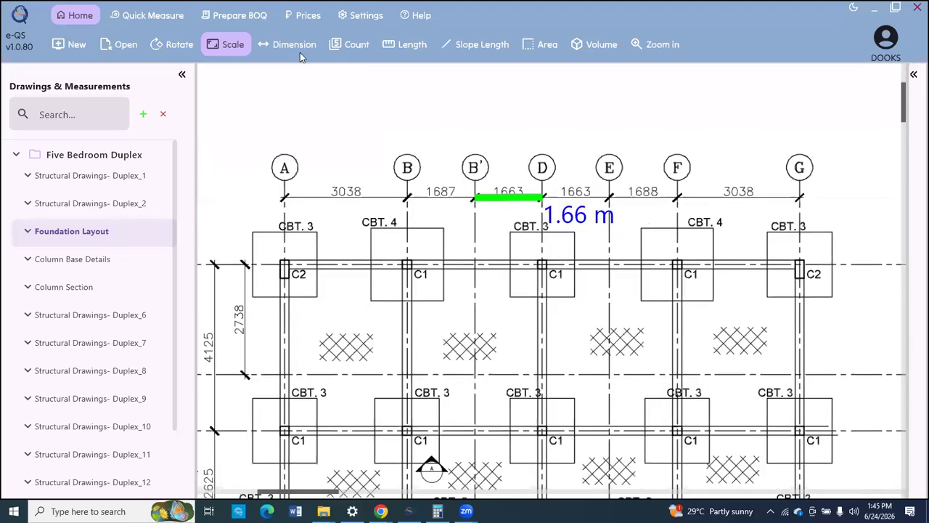
{"action": "scroll", "coordinate": [290, 187], "scroll_direction": "up", "scroll_amount": 3}
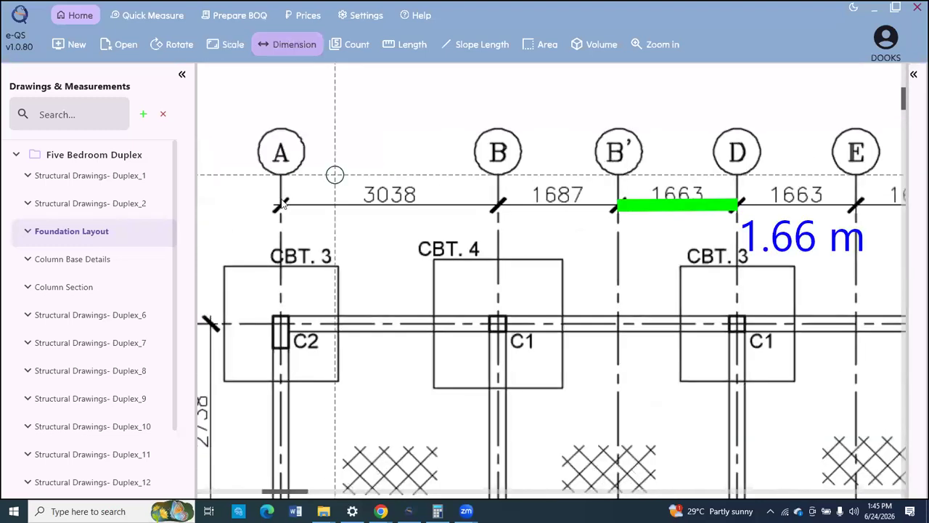
{"action": "scroll", "coordinate": [282, 207], "scroll_direction": "up", "scroll_amount": 4}
{"action": "left_click", "coordinate": [282, 201]}
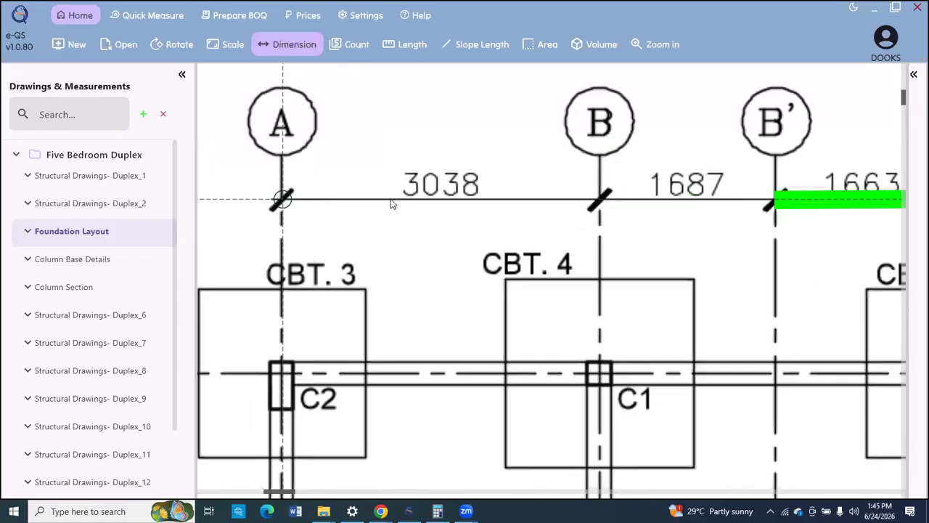
{"action": "left_click", "coordinate": [599, 202]}
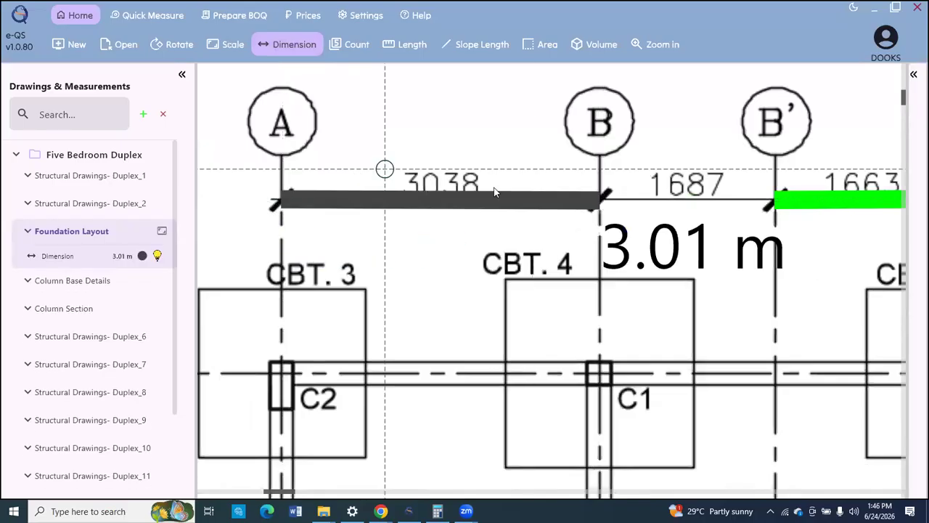
{"action": "scroll", "coordinate": [436, 169], "scroll_direction": "down", "scroll_amount": 2}
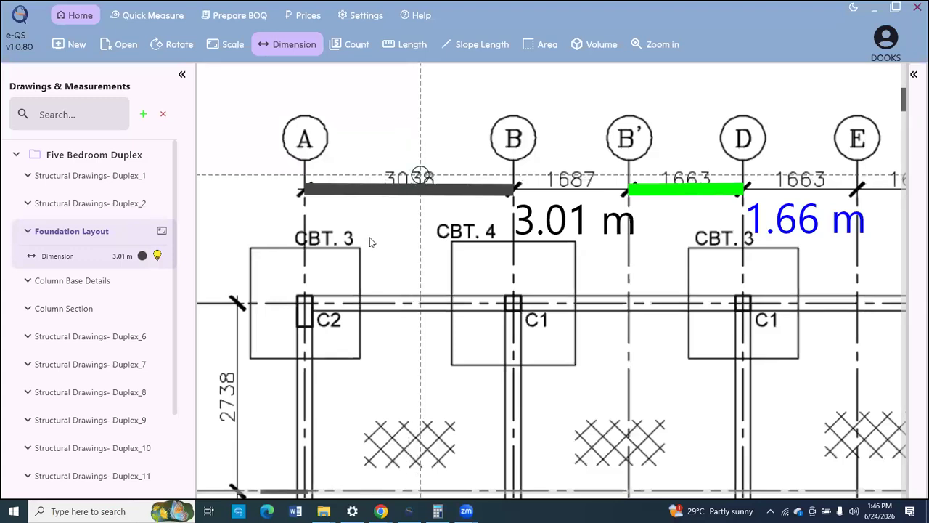
{"action": "right_click", "coordinate": [424, 247]}
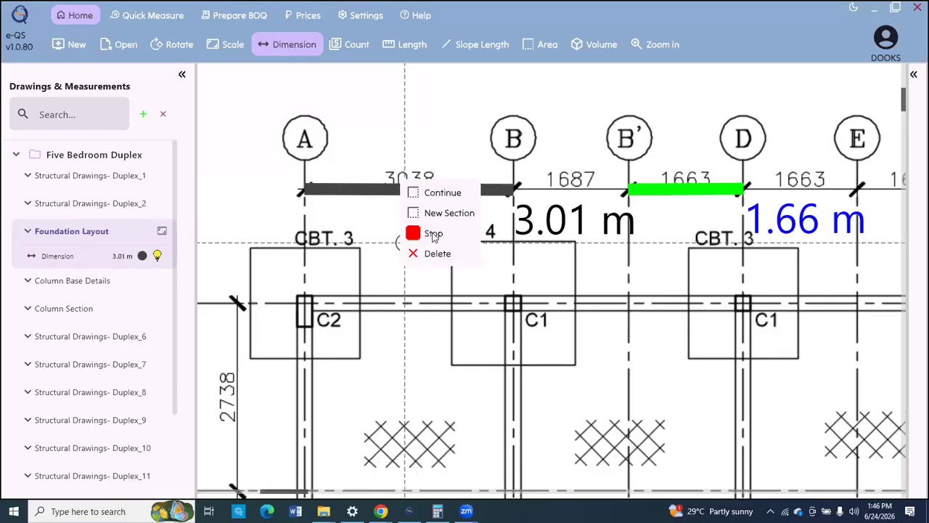
{"action": "left_click", "coordinate": [419, 211]}
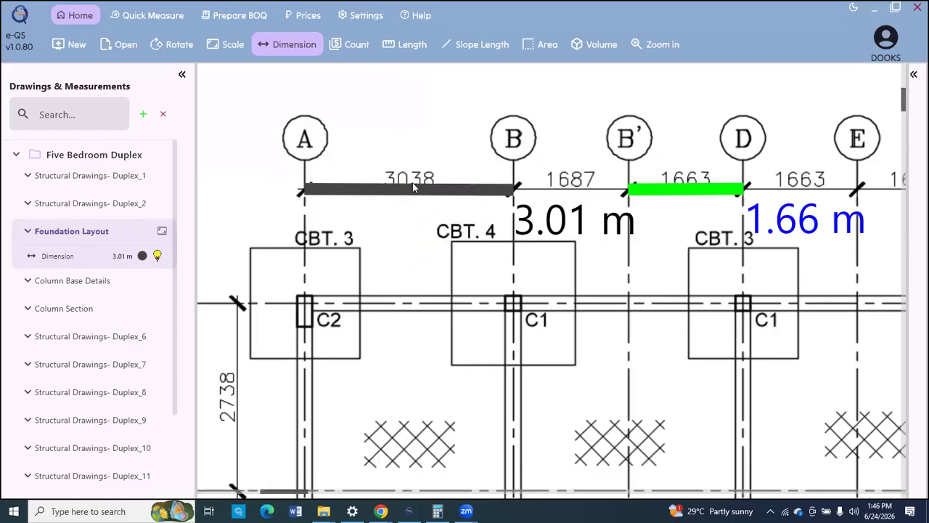
Add a second section to the Dimension measurement between gridlines E and F, and end the measurement.
{"action": "scroll", "coordinate": [412, 182], "scroll_direction": "down", "scroll_amount": 3}
{"action": "scroll", "coordinate": [374, 189], "scroll_direction": "up", "scroll_amount": 3}
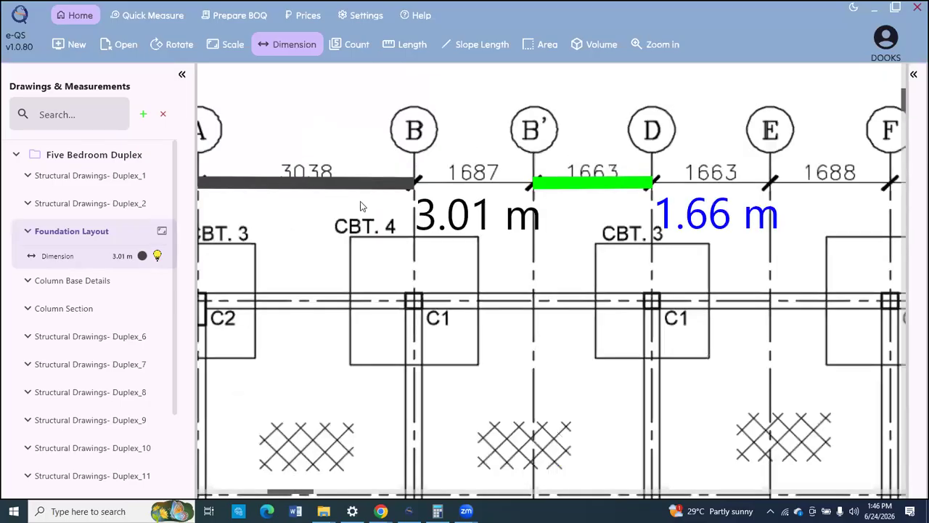
{"action": "scroll", "coordinate": [359, 202], "scroll_direction": "down", "scroll_amount": 1}
{"action": "scroll", "coordinate": [337, 198], "scroll_direction": "up", "scroll_amount": 1}
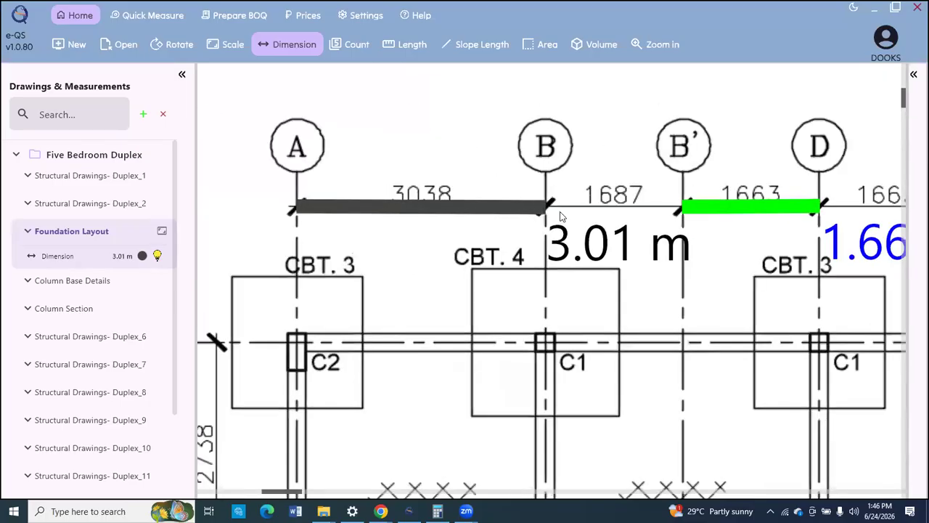
{"action": "scroll", "coordinate": [559, 215], "scroll_direction": "up", "scroll_amount": 2}
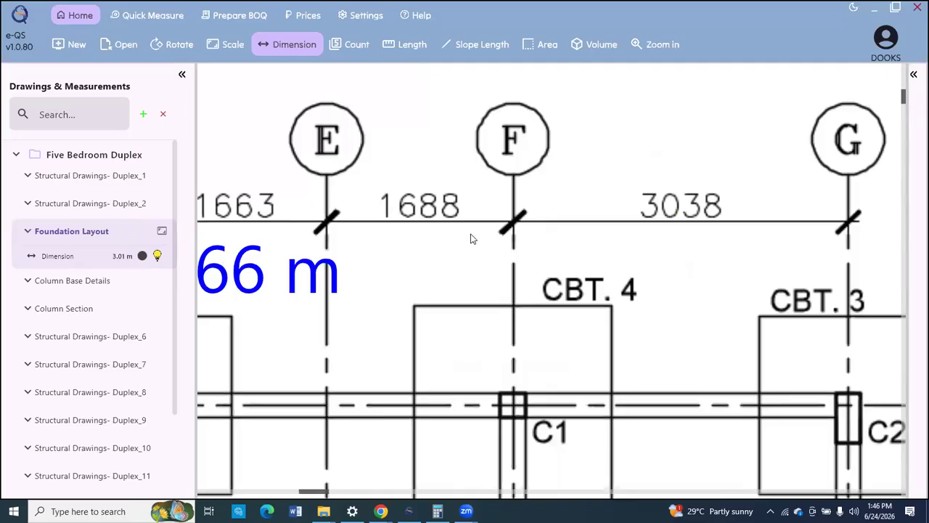
{"action": "scroll", "coordinate": [312, 220], "scroll_direction": "up", "scroll_amount": 1}
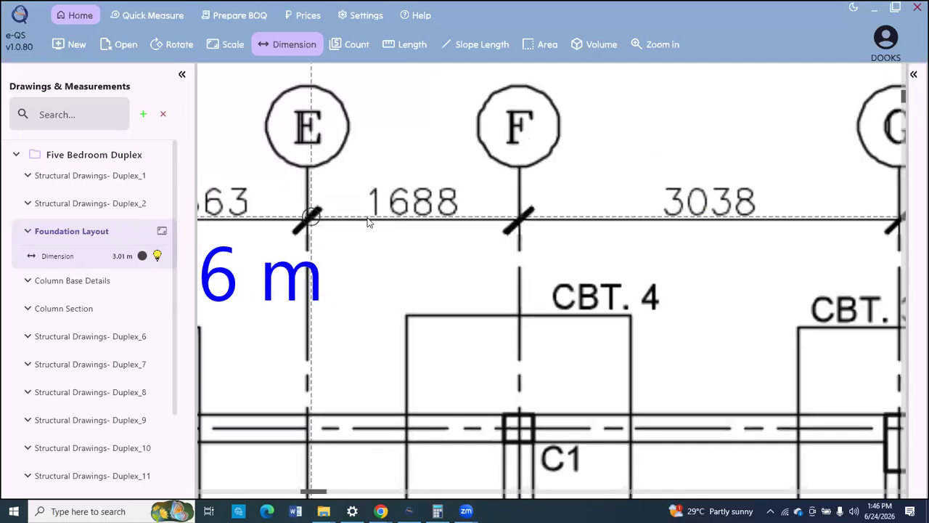
{"action": "left_click", "coordinate": [312, 216]}
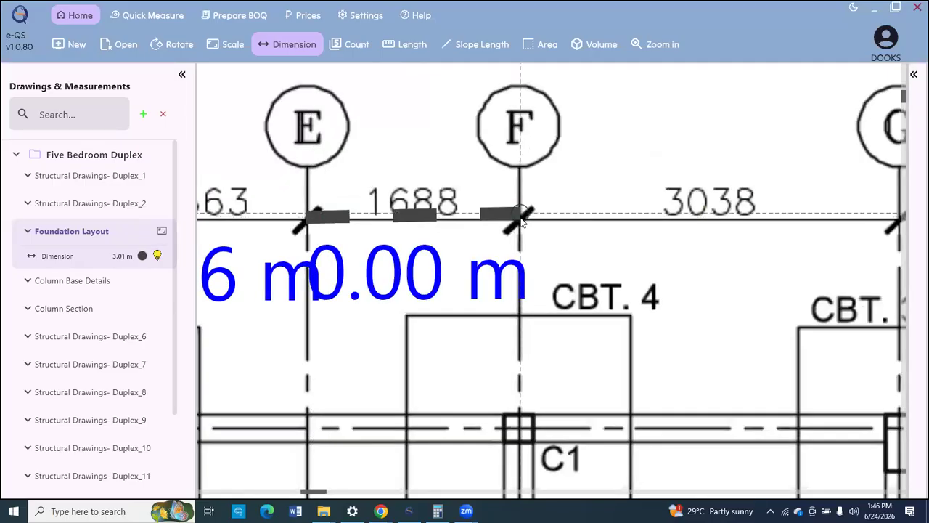
{"action": "left_click", "coordinate": [520, 218]}
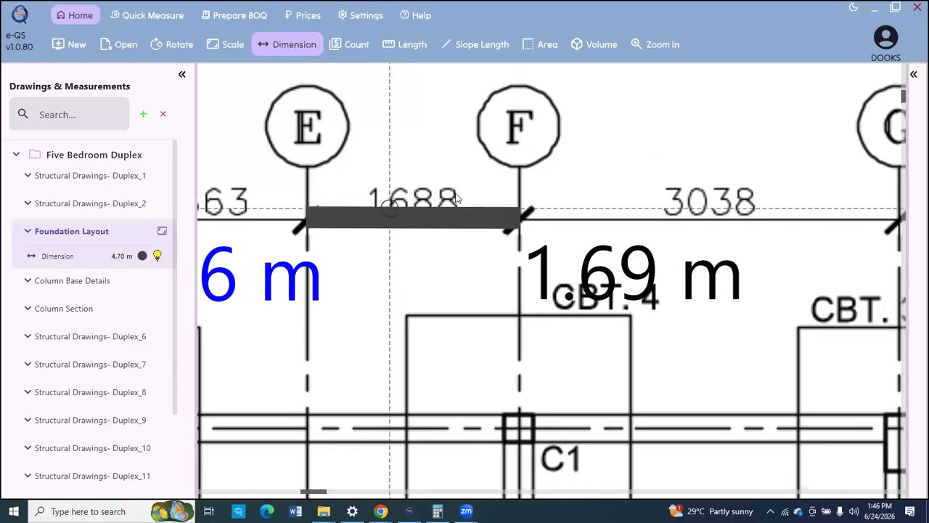
{"action": "scroll", "coordinate": [435, 254], "scroll_direction": "down", "scroll_amount": 2}
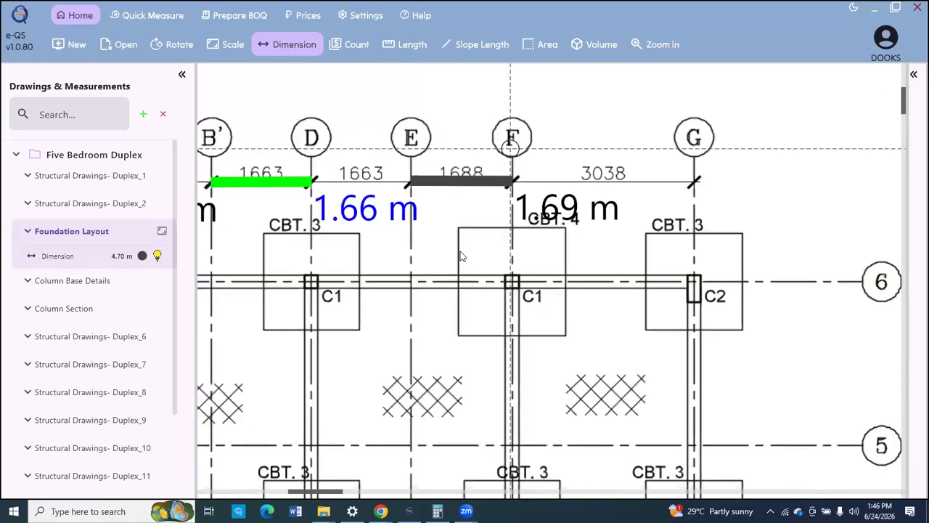
{"action": "right_click", "coordinate": [535, 254]}
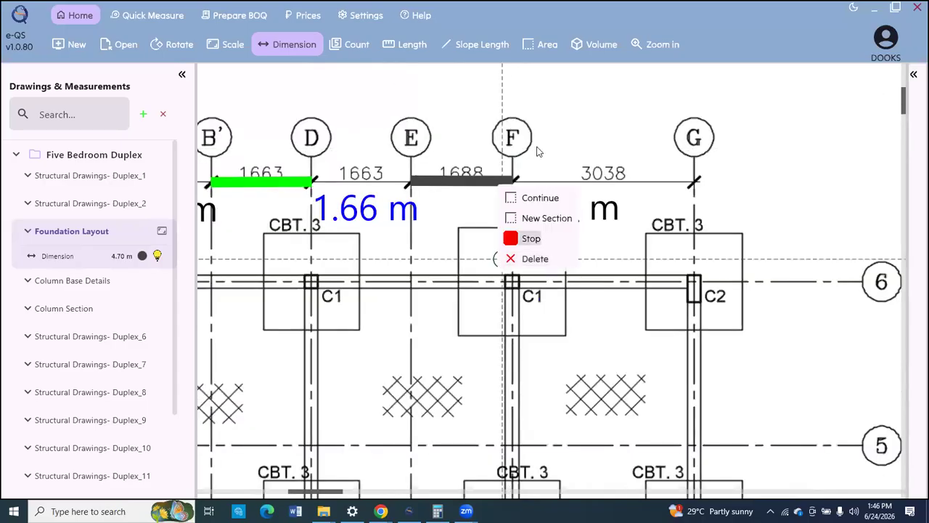
Start an Area measurement on the Foundation Layout, named Grnd Flr Area, keeping the default blue color.
{"action": "scroll", "coordinate": [427, 239], "scroll_direction": "down", "scroll_amount": 2}
{"action": "scroll", "coordinate": [435, 218], "scroll_direction": "down", "scroll_amount": 2}
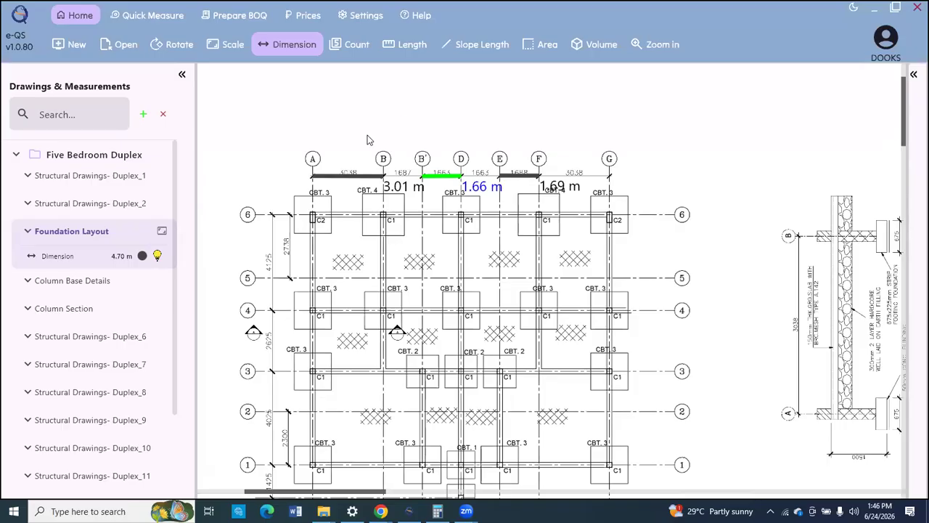
{"action": "scroll", "coordinate": [443, 229], "scroll_direction": "down", "scroll_amount": 1}
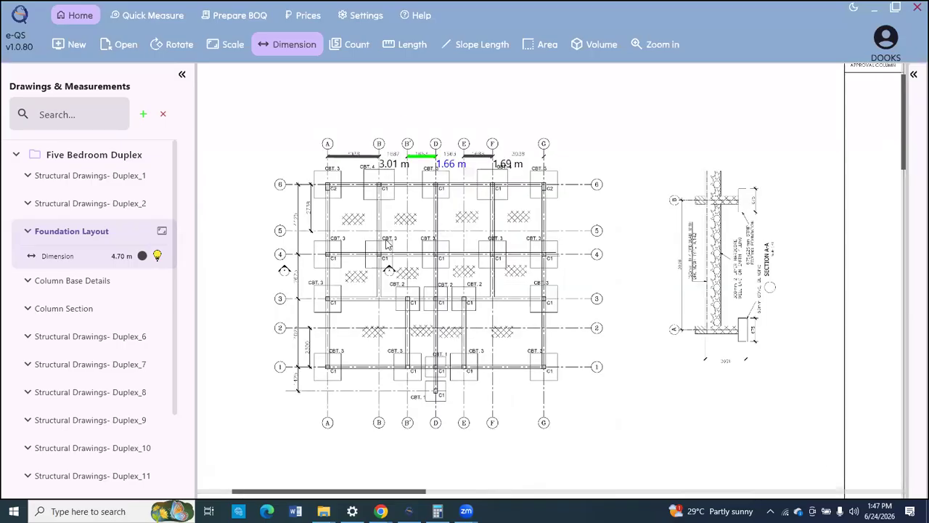
{"action": "scroll", "coordinate": [439, 227], "scroll_direction": "up", "scroll_amount": 1}
{"action": "left_click", "coordinate": [546, 47]}
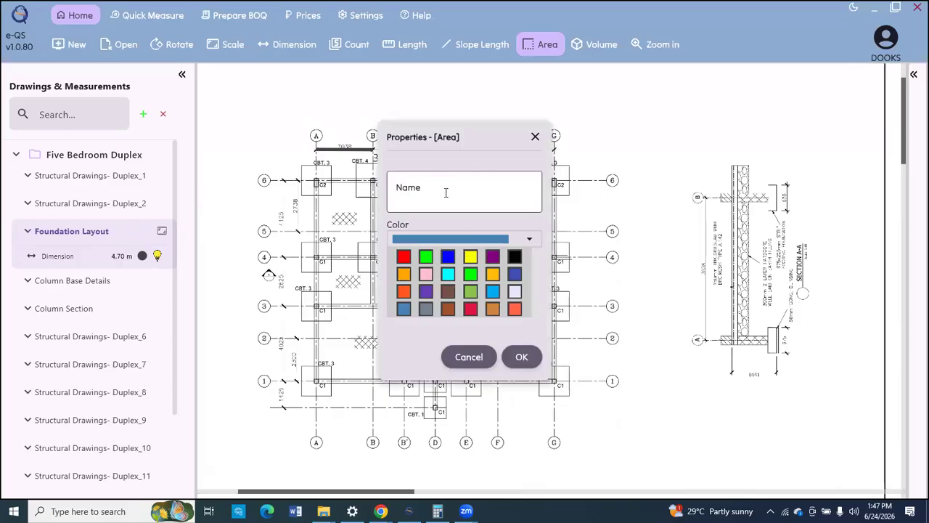
{"action": "left_click", "coordinate": [445, 192]}
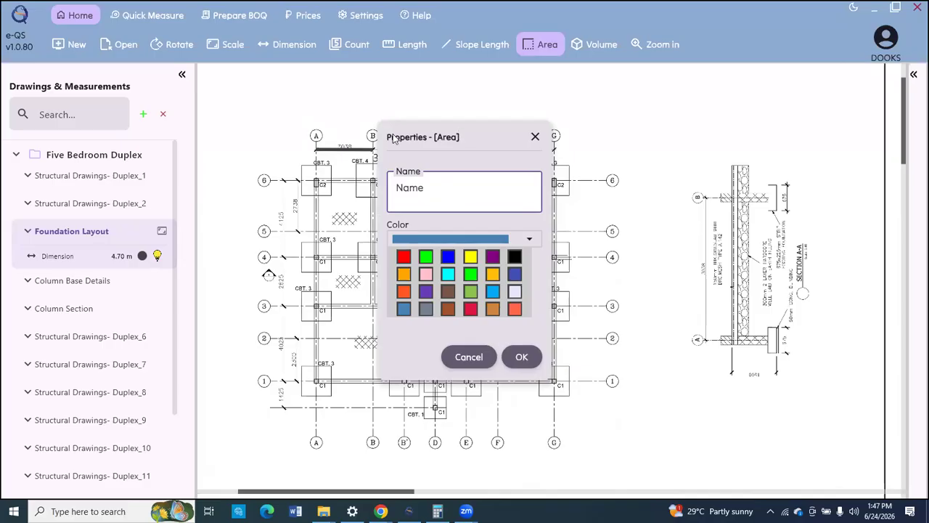
{"action": "left_click_drag", "start_coordinate": [484, 136], "coordinate": [448, 131]}
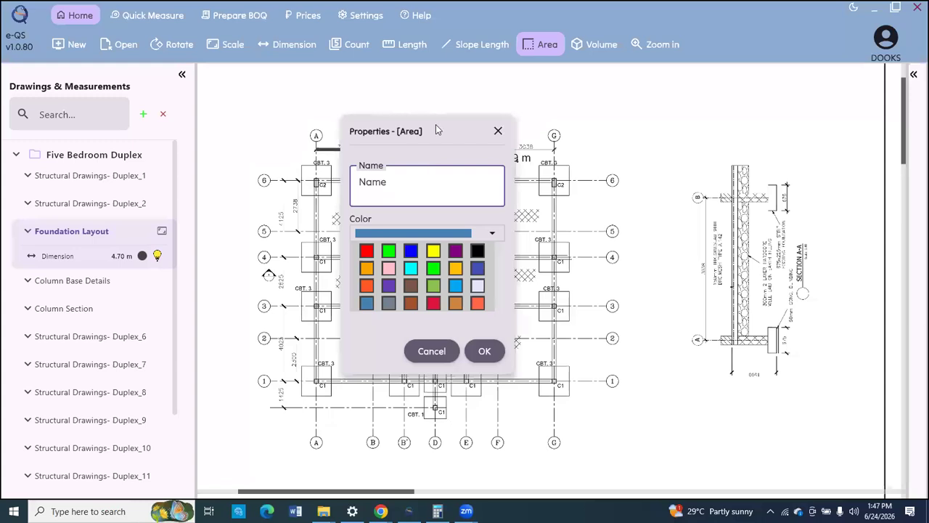
{"action": "left_click_drag", "start_coordinate": [415, 139], "coordinate": [408, 172]}
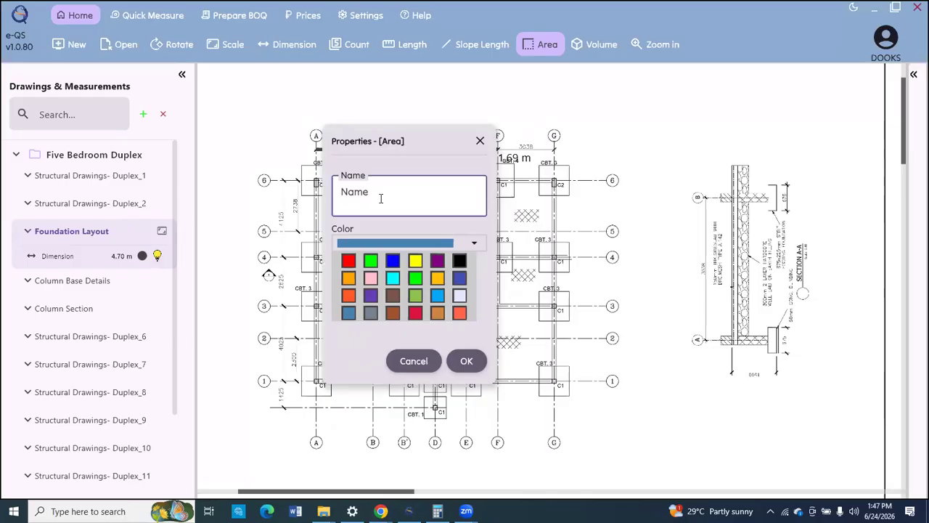
{"action": "type", "text": "Area"}
{"action": "key", "text": "Home"}
{"action": "type", "text": "Grnd Flr"}
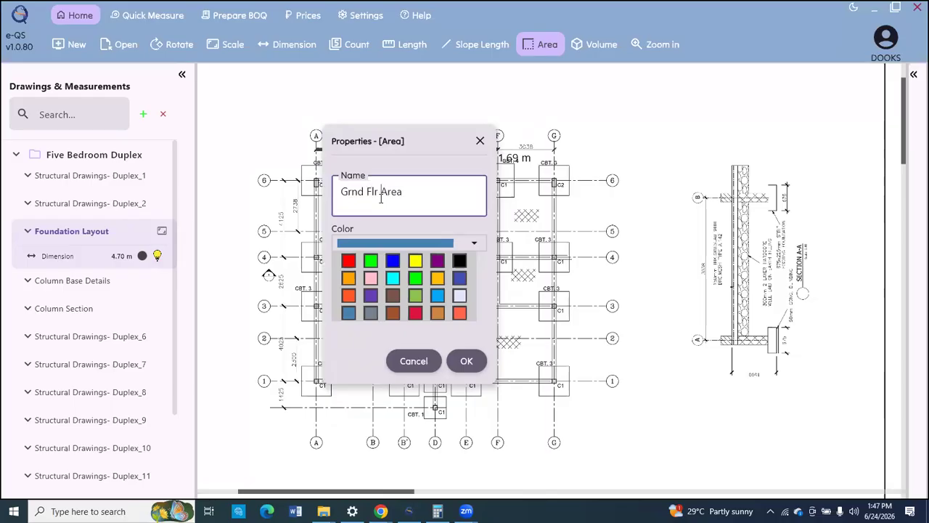
{"action": "left_click", "coordinate": [466, 362]}
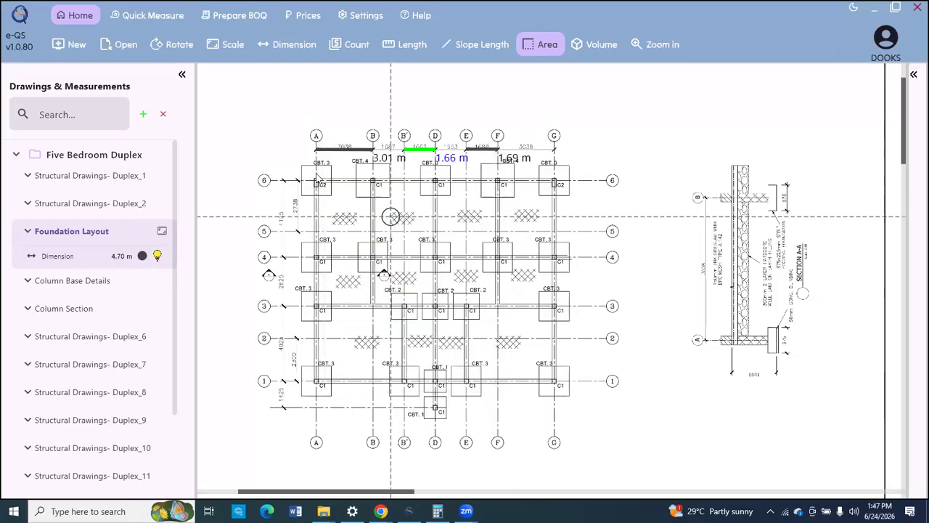
Trace the ground floor boundary from the outer wall corner at A/6 to the corner at G/6 and down to G/1.
{"action": "scroll", "coordinate": [316, 185], "scroll_direction": "up", "scroll_amount": 2}
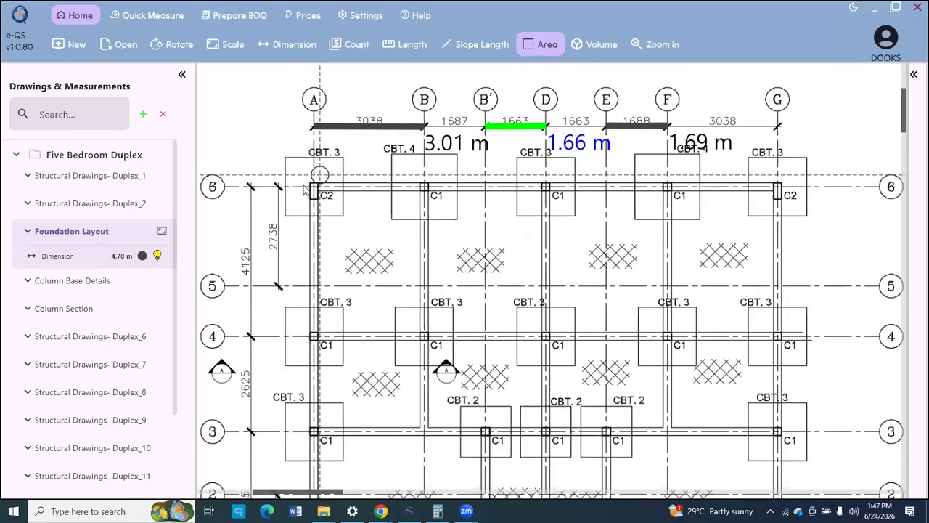
{"action": "scroll", "coordinate": [304, 188], "scroll_direction": "up", "scroll_amount": 2}
{"action": "left_click", "coordinate": [300, 183]}
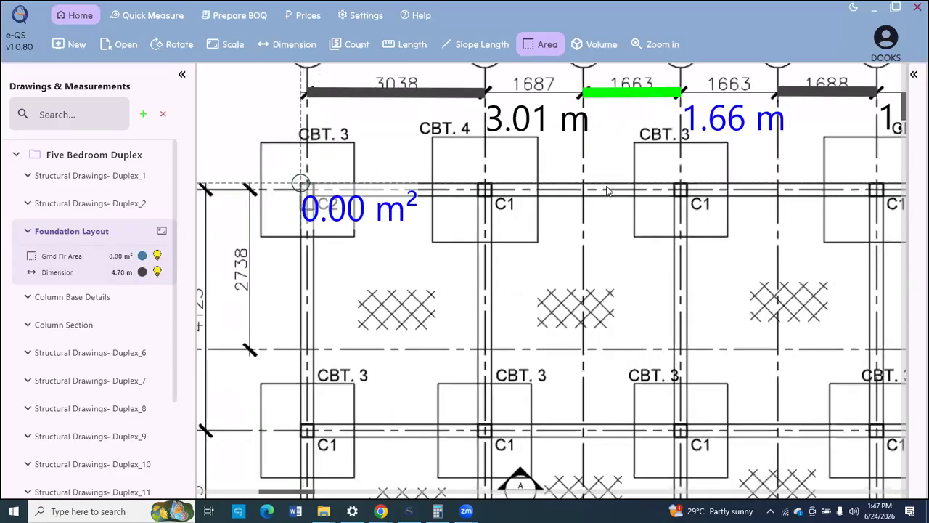
{"action": "scroll", "coordinate": [573, 187], "scroll_direction": "down", "scroll_amount": 3}
{"action": "scroll", "coordinate": [581, 187], "scroll_direction": "up", "scroll_amount": 3}
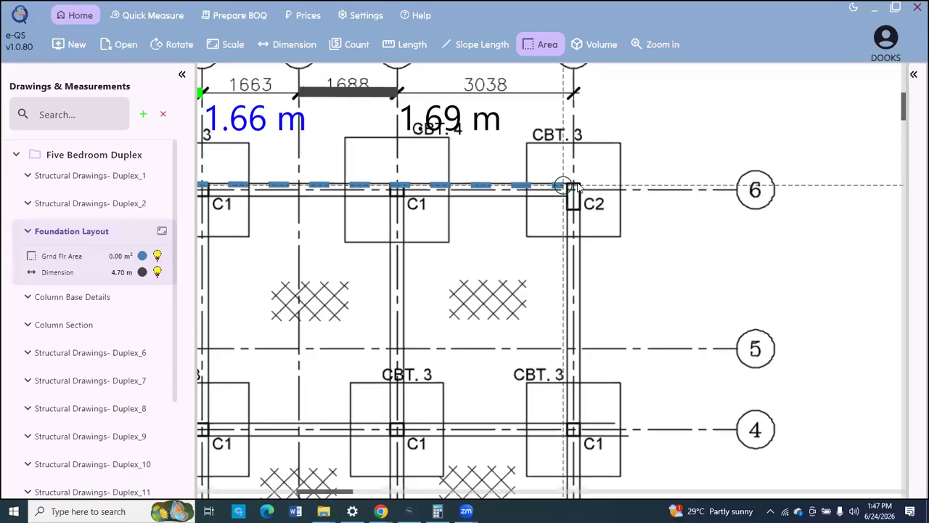
{"action": "left_click", "coordinate": [580, 185]}
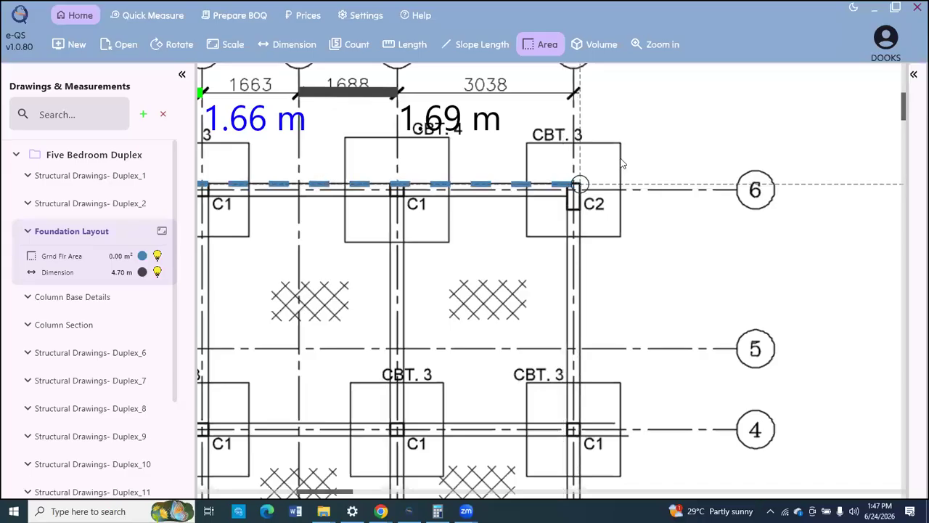
{"action": "scroll", "coordinate": [604, 336], "scroll_direction": "down", "scroll_amount": 3}
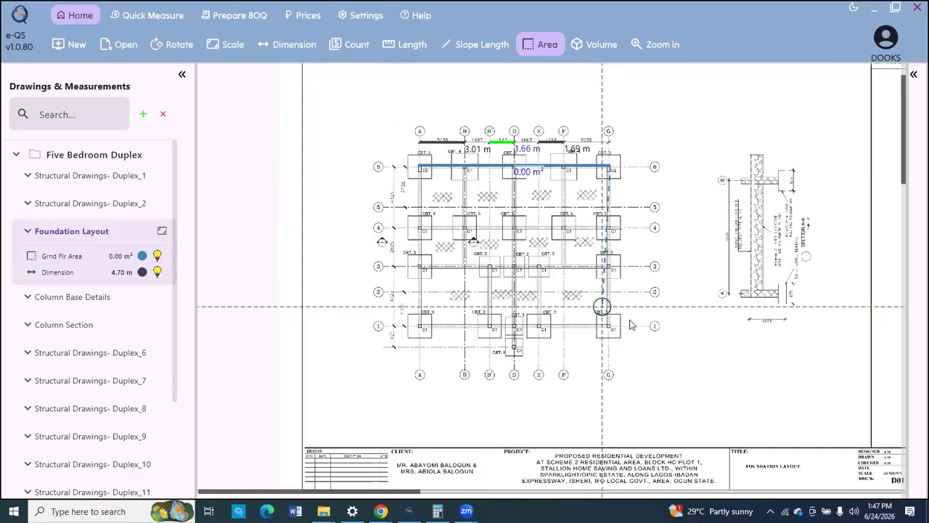
{"action": "scroll", "coordinate": [632, 325], "scroll_direction": "up", "scroll_amount": 3}
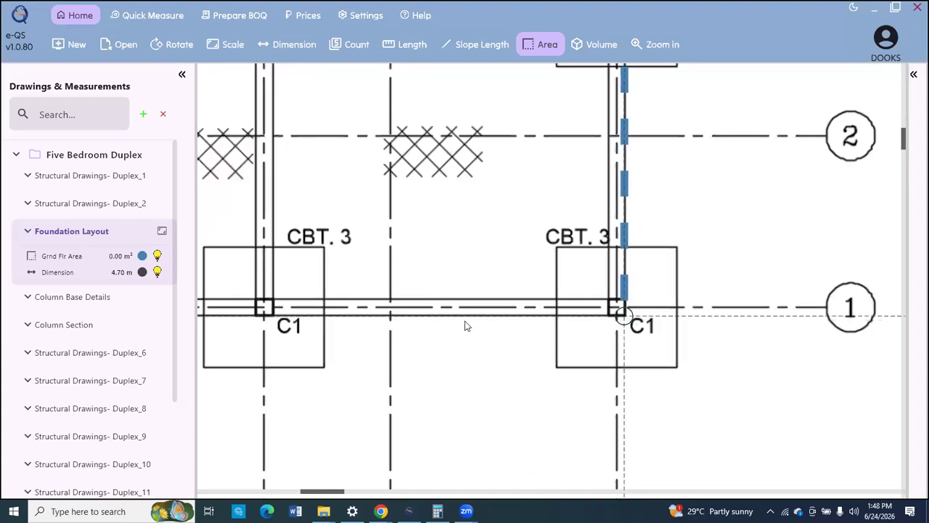
{"action": "left_click", "coordinate": [622, 312]}
Continue the area boundary along gridline 1 and around the small projection at the CBT. 1 bases on gridline D.
{"action": "scroll", "coordinate": [623, 312], "scroll_direction": "down", "scroll_amount": 3}
{"action": "scroll", "coordinate": [429, 314], "scroll_direction": "up", "scroll_amount": 3}
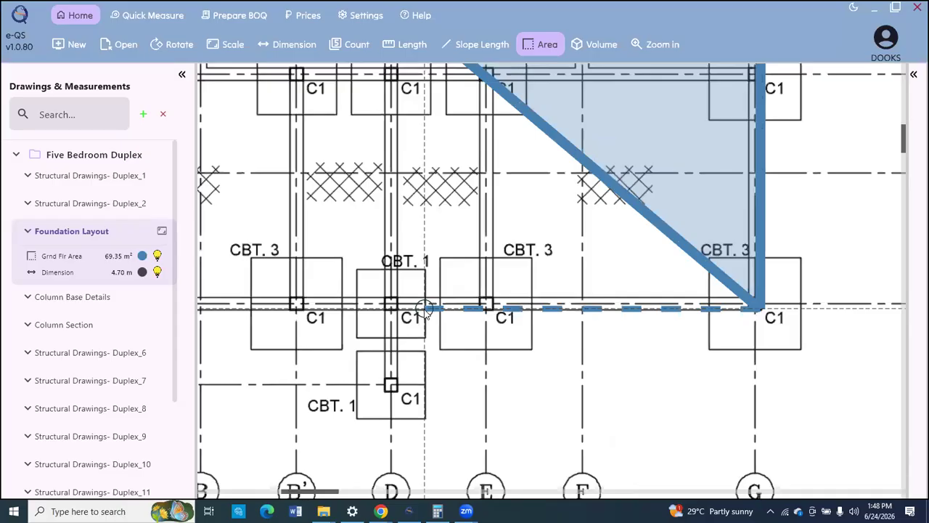
{"action": "left_click", "coordinate": [428, 390]}
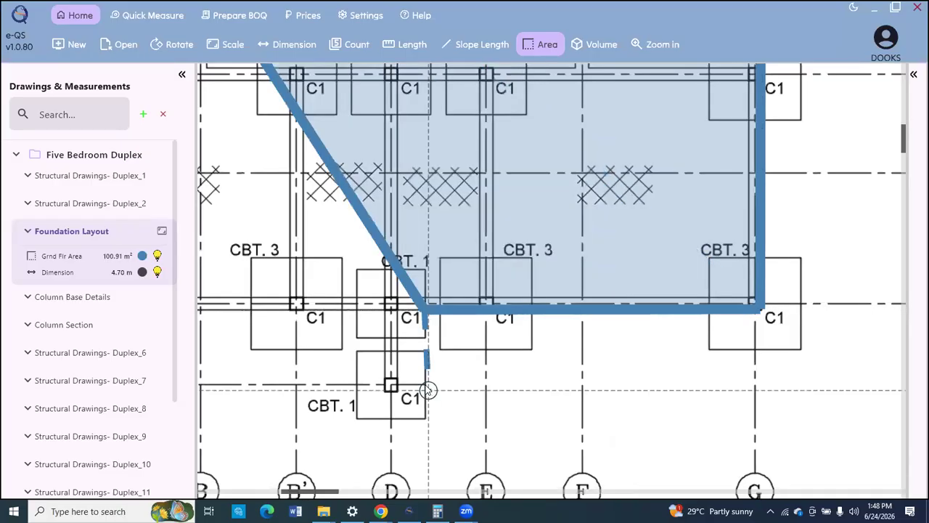
{"action": "left_click", "coordinate": [361, 389]}
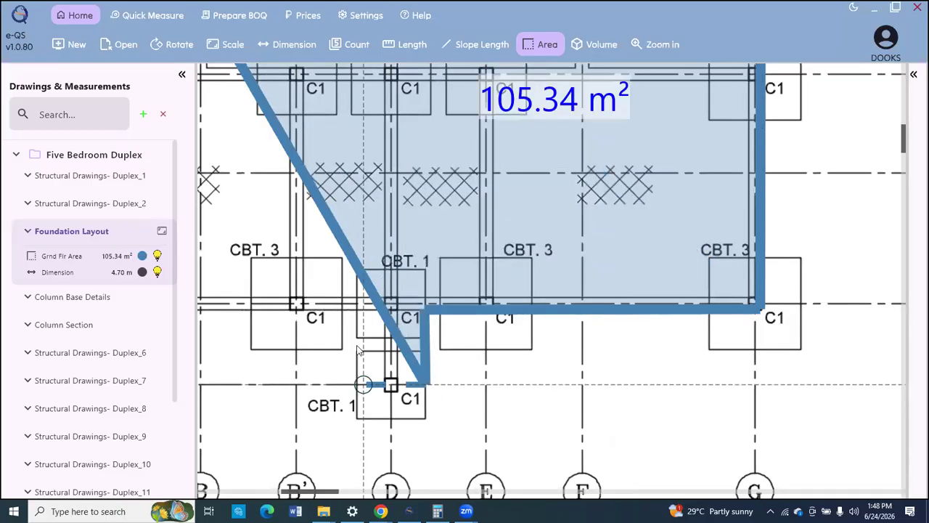
{"action": "left_click", "coordinate": [358, 313]}
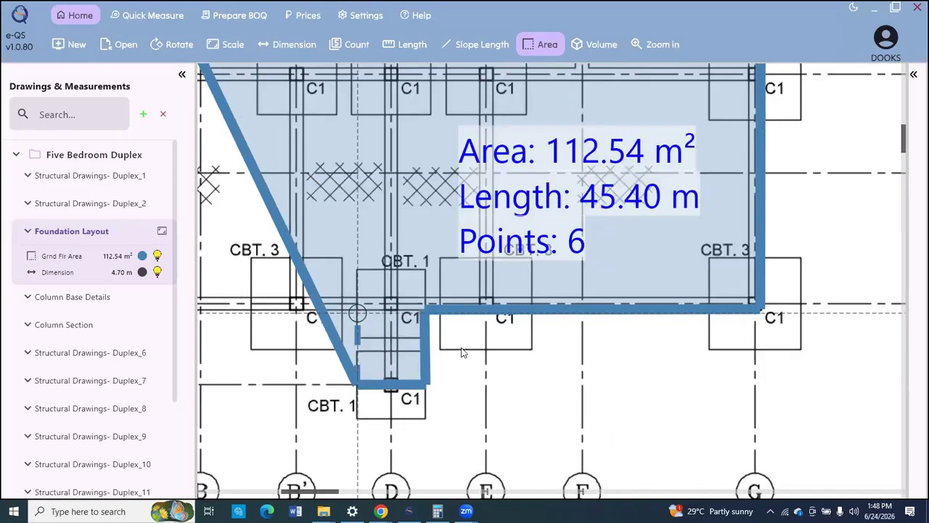
Complete the ground floor area boundary along gridline 1 to the outer wall corner at A/1 and end the measurement.
{"action": "scroll", "coordinate": [460, 347], "scroll_direction": "down", "scroll_amount": 2}
{"action": "scroll", "coordinate": [304, 335], "scroll_direction": "down", "scroll_amount": 2}
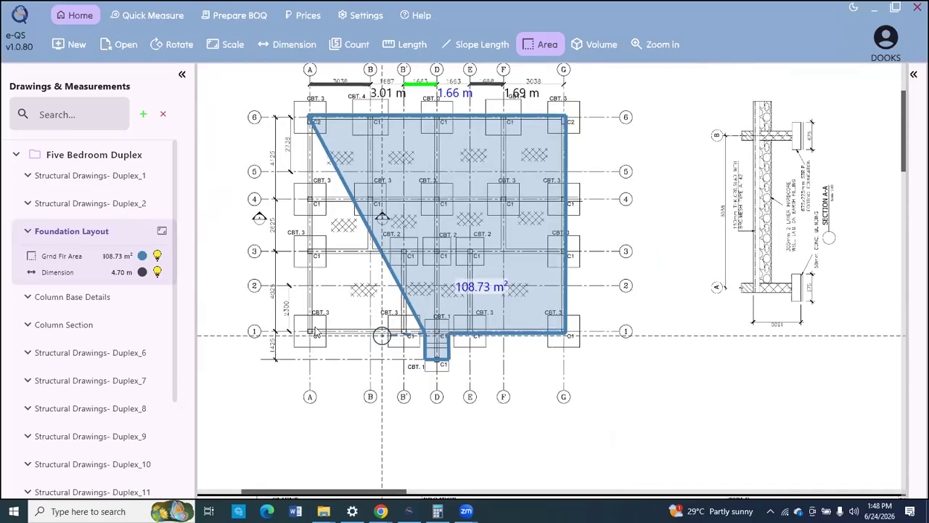
{"action": "scroll", "coordinate": [316, 330], "scroll_direction": "up", "scroll_amount": 5}
{"action": "scroll", "coordinate": [301, 335], "scroll_direction": "up", "scroll_amount": 1}
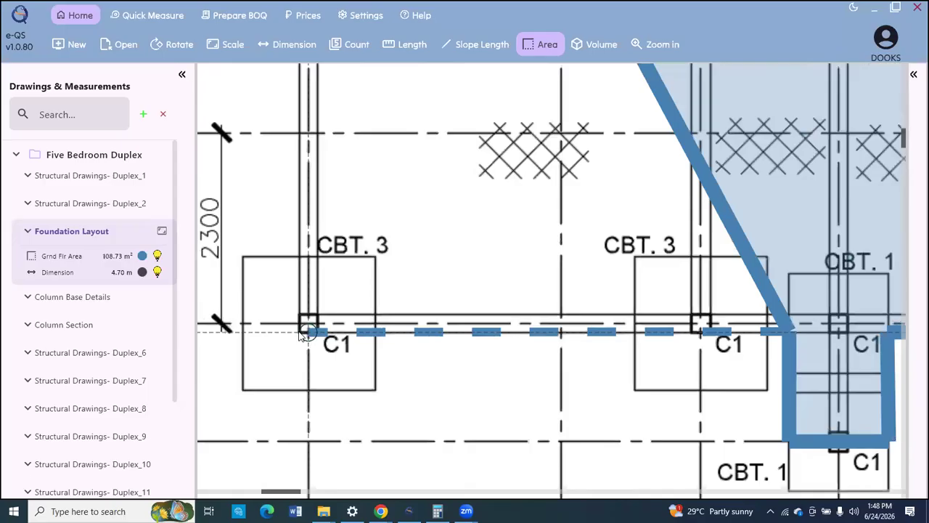
{"action": "left_click", "coordinate": [301, 334]}
{"action": "scroll", "coordinate": [301, 334], "scroll_direction": "down", "scroll_amount": 2}
{"action": "scroll", "coordinate": [354, 334], "scroll_direction": "down", "scroll_amount": 1}
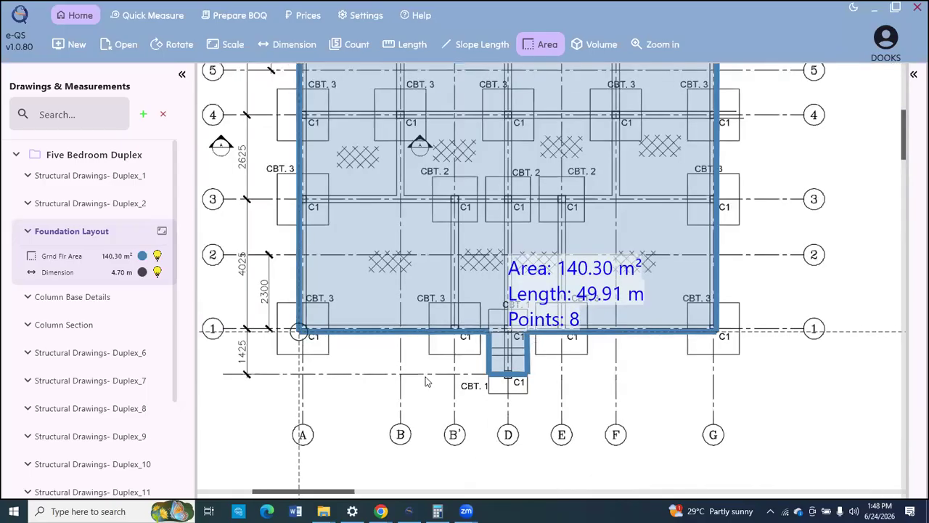
{"action": "right_click", "coordinate": [354, 334]}
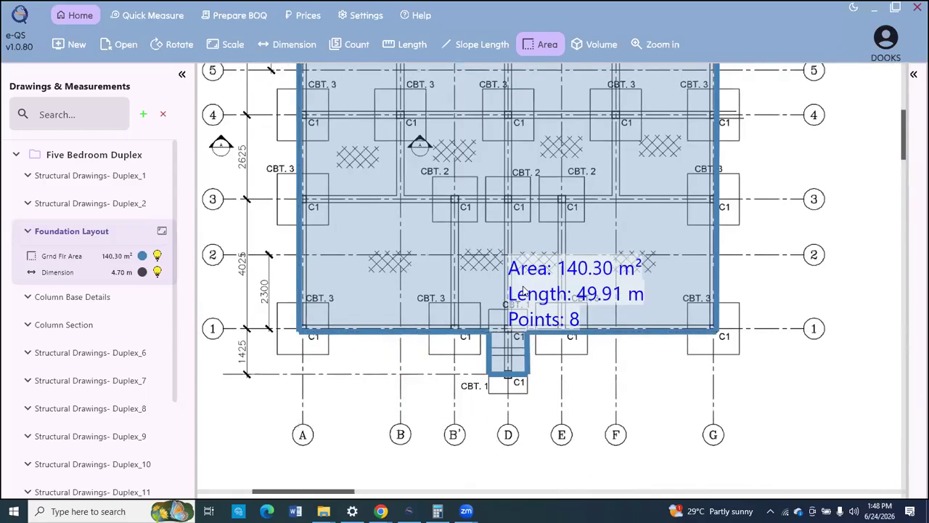
Look over the traced ground floor boundary and hide the Grnd Flr Area measurement on the drawing.
{"action": "scroll", "coordinate": [524, 290], "scroll_direction": "down", "scroll_amount": 2}
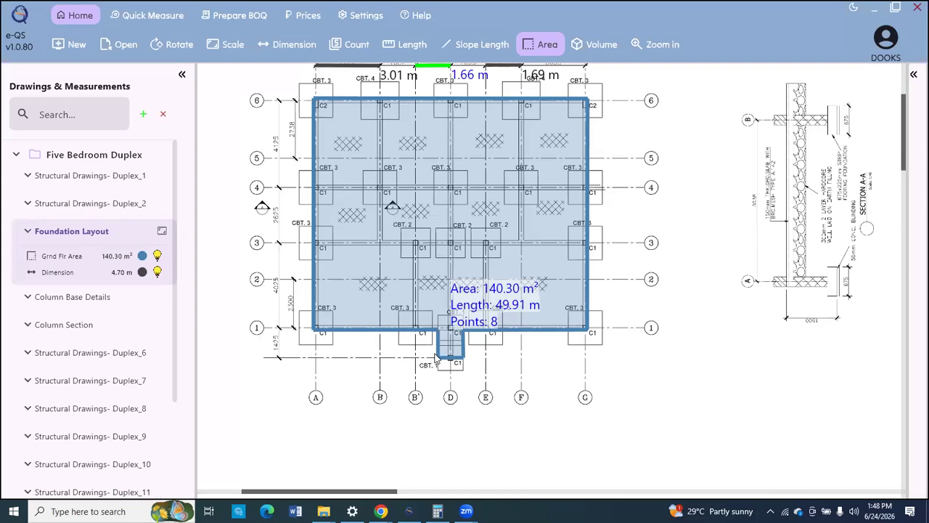
{"action": "scroll", "coordinate": [531, 259], "scroll_direction": "down", "scroll_amount": 2}
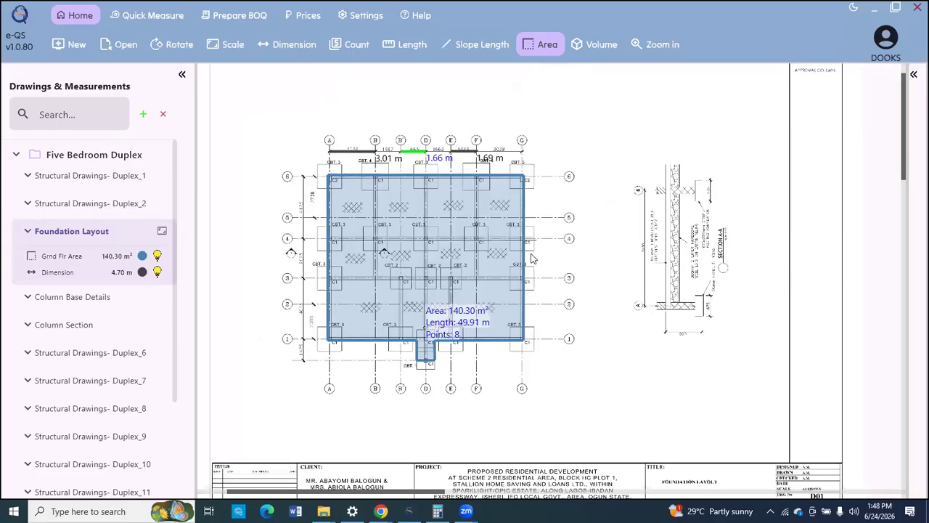
{"action": "scroll", "coordinate": [531, 258], "scroll_direction": "up", "scroll_amount": 1}
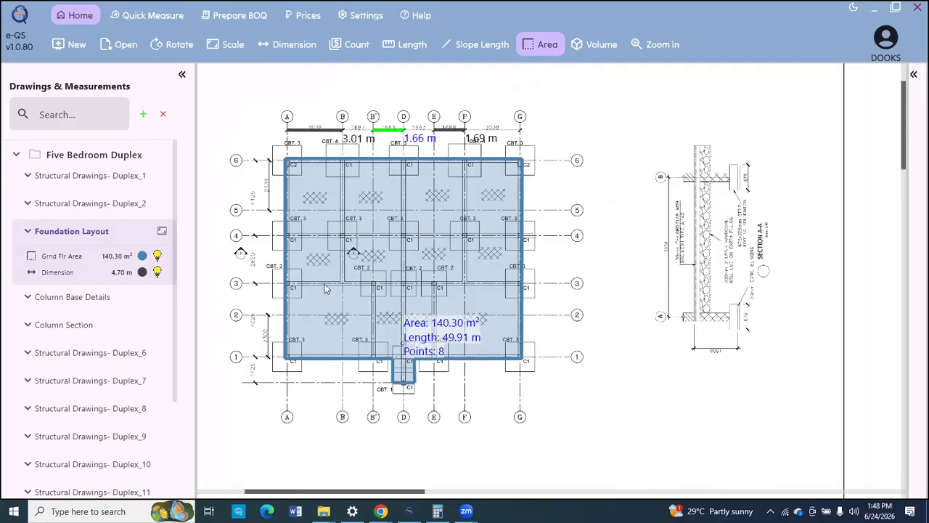
{"action": "left_click", "coordinate": [158, 258]}
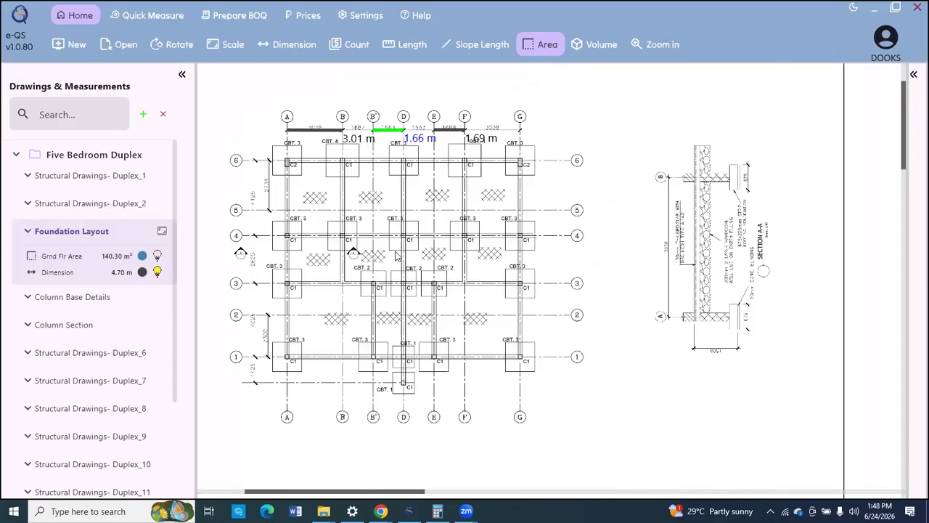
Start a Length measurement on the Foundation Layout, named Fdn Wall Girth, with the color set to blue.
{"action": "scroll", "coordinate": [412, 283], "scroll_direction": "up", "scroll_amount": 3}
{"action": "scroll", "coordinate": [415, 290], "scroll_direction": "down", "scroll_amount": 3}
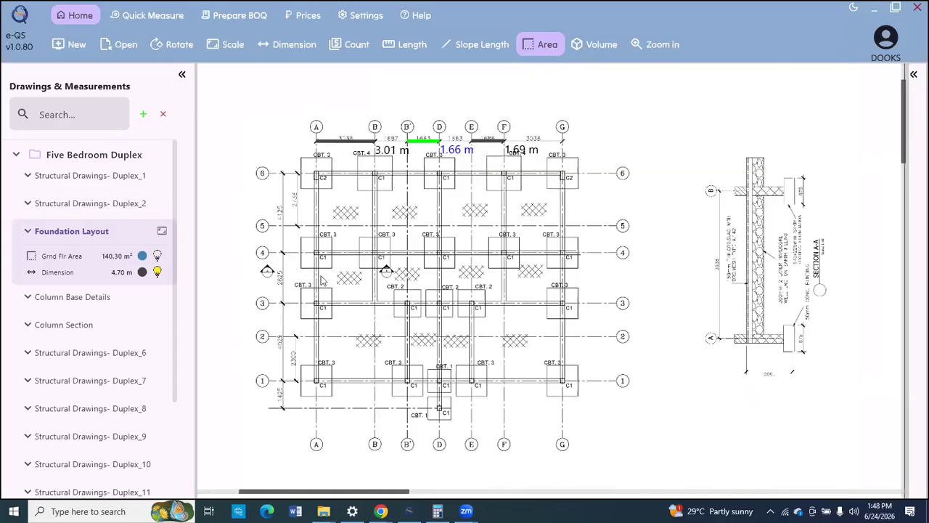
{"action": "scroll", "coordinate": [324, 281], "scroll_direction": "up", "scroll_amount": 2}
{"action": "scroll", "coordinate": [371, 199], "scroll_direction": "down", "scroll_amount": 1}
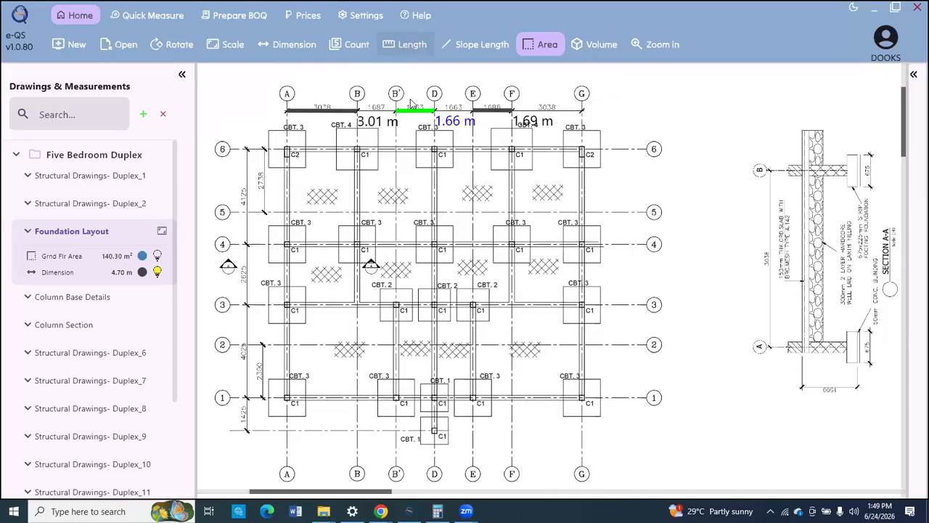
{"action": "left_click", "coordinate": [405, 48]}
{"action": "left_click", "coordinate": [395, 193]}
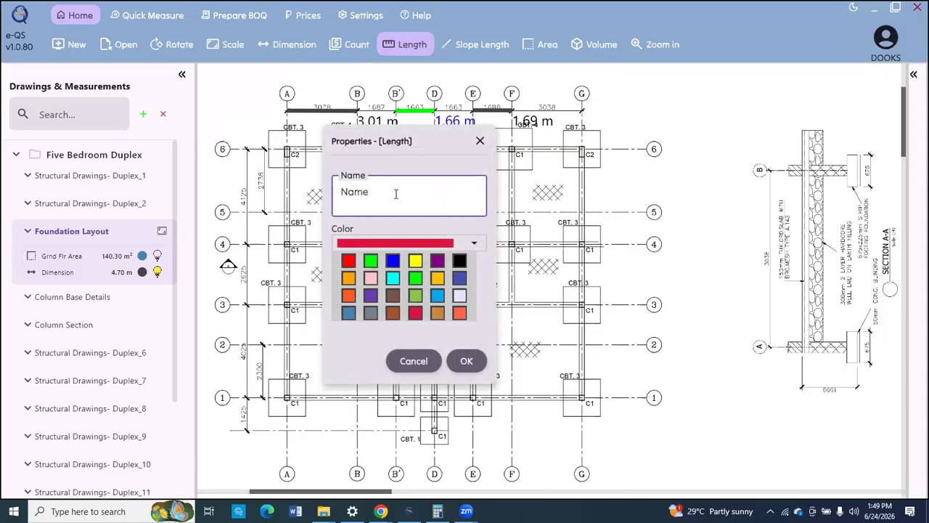
{"action": "type", "text": "Fdn Wall Girth"}
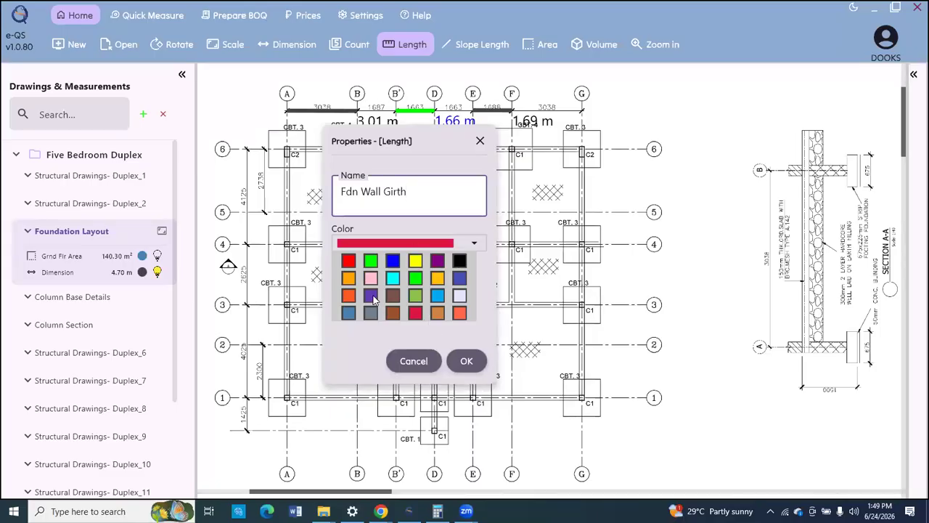
{"action": "left_click", "coordinate": [393, 261]}
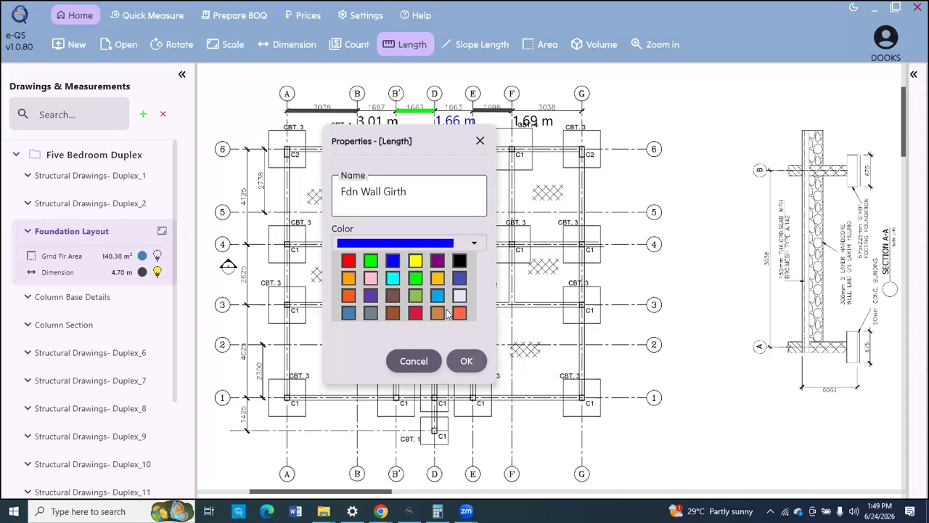
{"action": "left_click", "coordinate": [466, 361]}
Trace the foundation wall centerline from the corner at A/6 along gridline 6 to G/6 and down to G/1.
{"action": "scroll", "coordinate": [303, 144], "scroll_direction": "up", "scroll_amount": 5}
{"action": "left_click", "coordinate": [269, 155]}
{"action": "scroll", "coordinate": [581, 156], "scroll_direction": "down", "scroll_amount": 2}
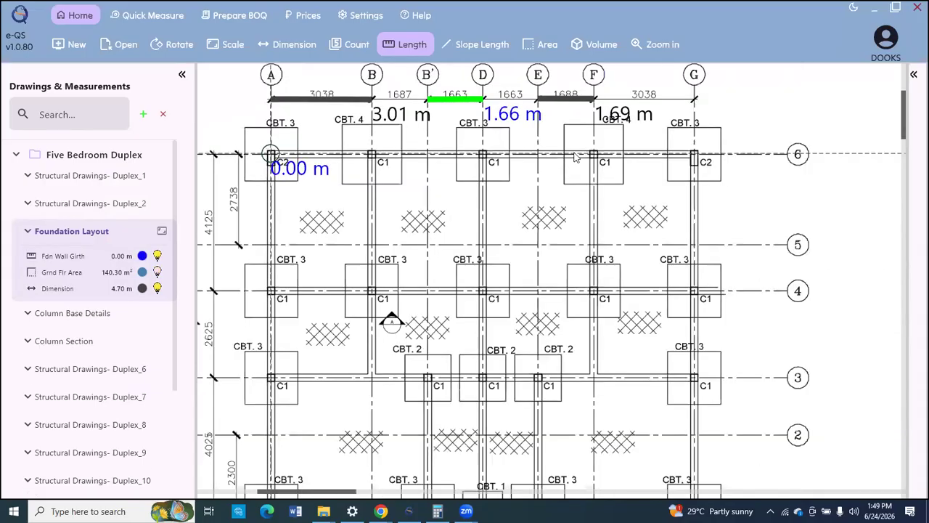
{"action": "scroll", "coordinate": [576, 155], "scroll_direction": "up", "scroll_amount": 1}
{"action": "left_click", "coordinate": [574, 155]}
{"action": "scroll", "coordinate": [622, 351], "scroll_direction": "down", "scroll_amount": 2}
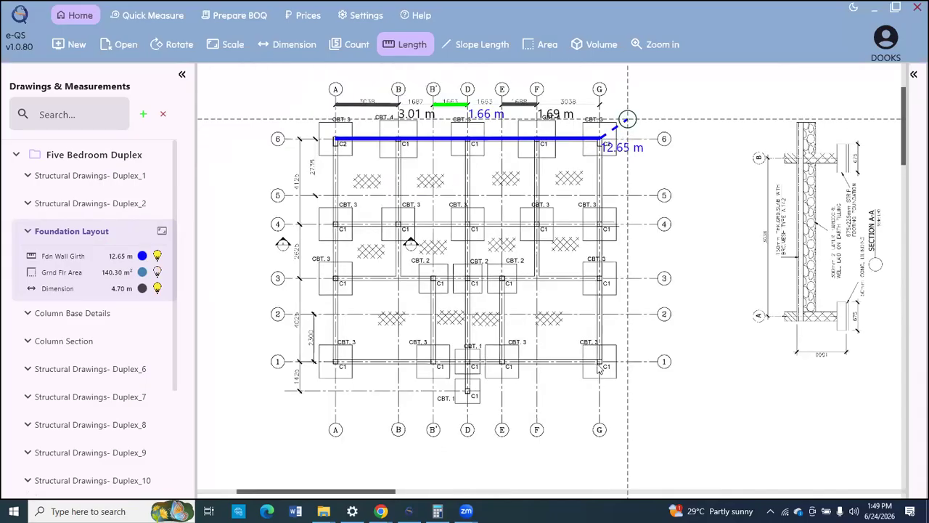
{"action": "scroll", "coordinate": [605, 356], "scroll_direction": "up", "scroll_amount": 2}
{"action": "scroll", "coordinate": [604, 346], "scroll_direction": "up", "scroll_amount": 2}
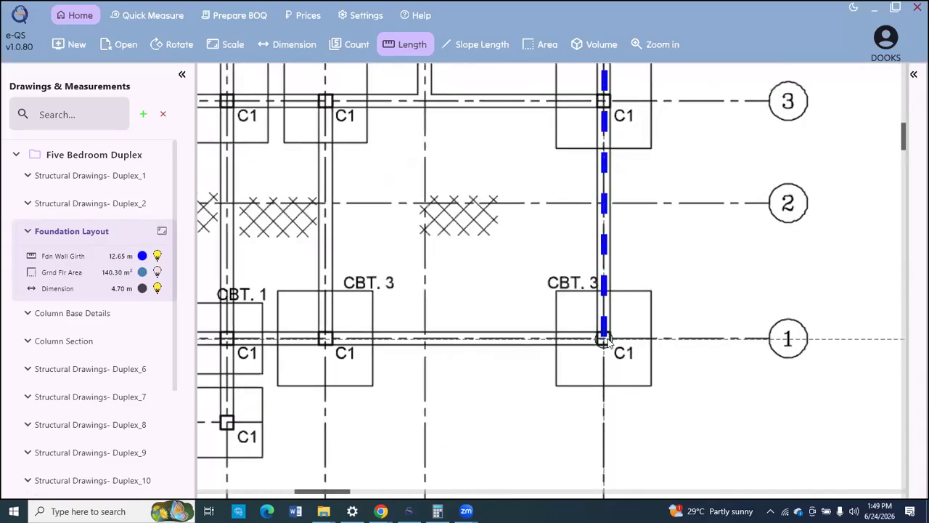
{"action": "left_click", "coordinate": [607, 339]}
Continue the wall length along gridline 1 to A/1 and close the perimeter back up gridline A at A/6.
{"action": "scroll", "coordinate": [608, 339], "scroll_direction": "down", "scroll_amount": 2}
{"action": "scroll", "coordinate": [245, 341], "scroll_direction": "down", "scroll_amount": 2}
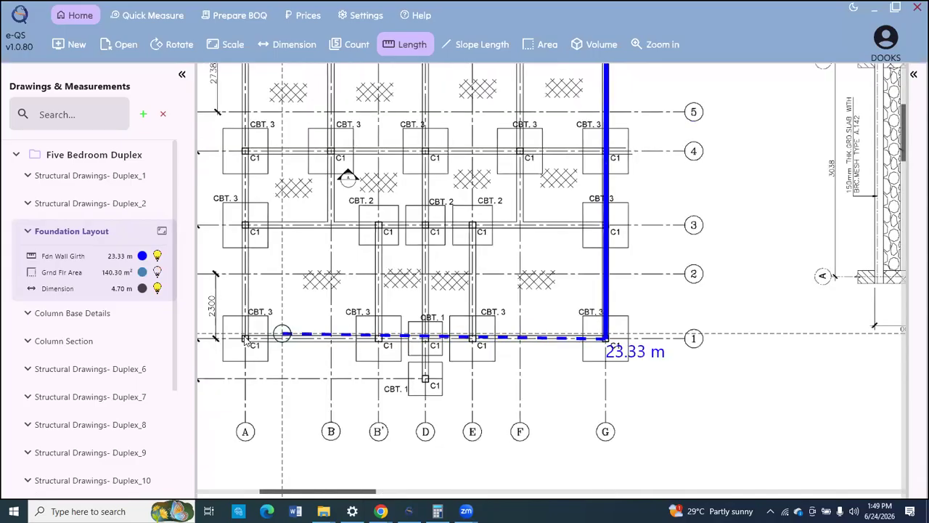
{"action": "scroll", "coordinate": [247, 336], "scroll_direction": "up", "scroll_amount": 2}
{"action": "left_click", "coordinate": [245, 336]}
{"action": "scroll", "coordinate": [246, 336], "scroll_direction": "down", "scroll_amount": 2}
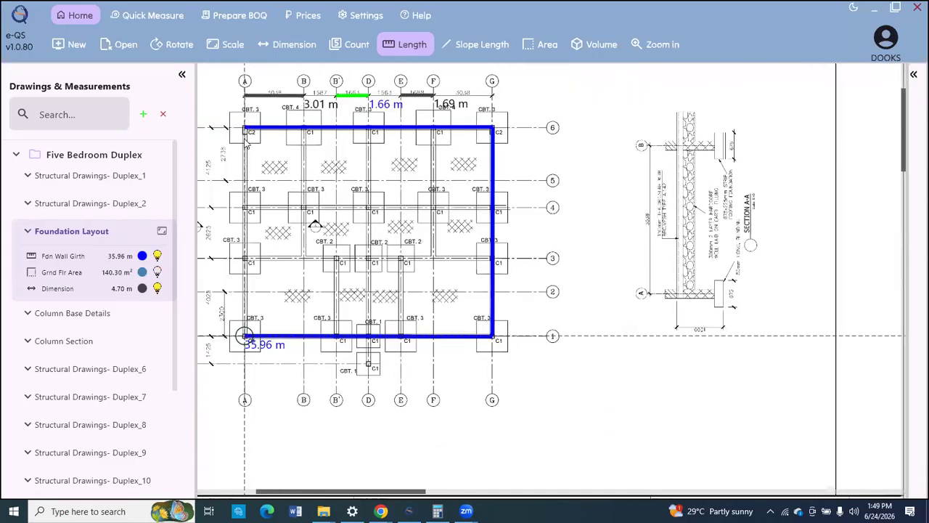
{"action": "scroll", "coordinate": [254, 140], "scroll_direction": "up", "scroll_amount": 1}
{"action": "scroll", "coordinate": [254, 140], "scroll_direction": "up", "scroll_amount": 2}
{"action": "left_click", "coordinate": [254, 137]}
{"action": "scroll", "coordinate": [254, 138], "scroll_direction": "down", "scroll_amount": 2}
Add a new section to Fdn Wall Girth along gridline 4, between the external walls on gridlines A and G.
{"action": "right_click", "coordinate": [386, 195]}
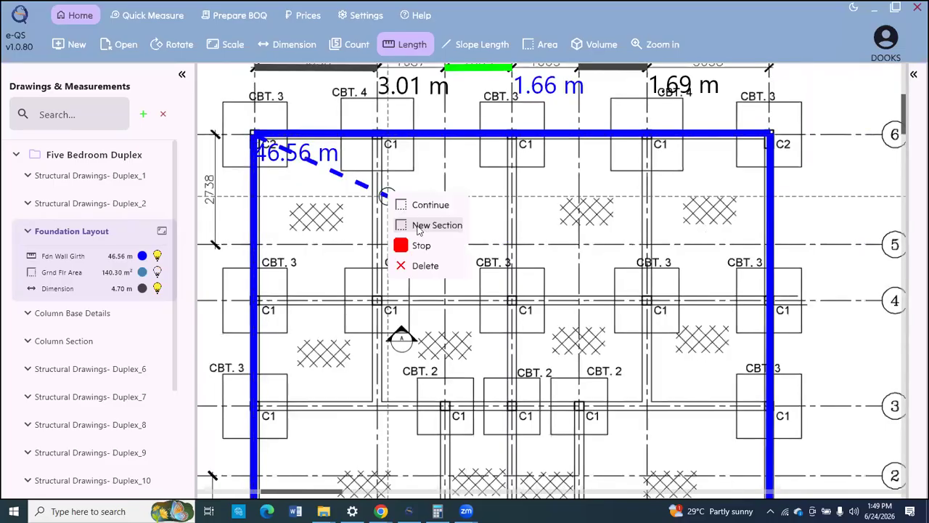
{"action": "left_click", "coordinate": [415, 229]}
{"action": "scroll", "coordinate": [311, 176], "scroll_direction": "down", "scroll_amount": 3}
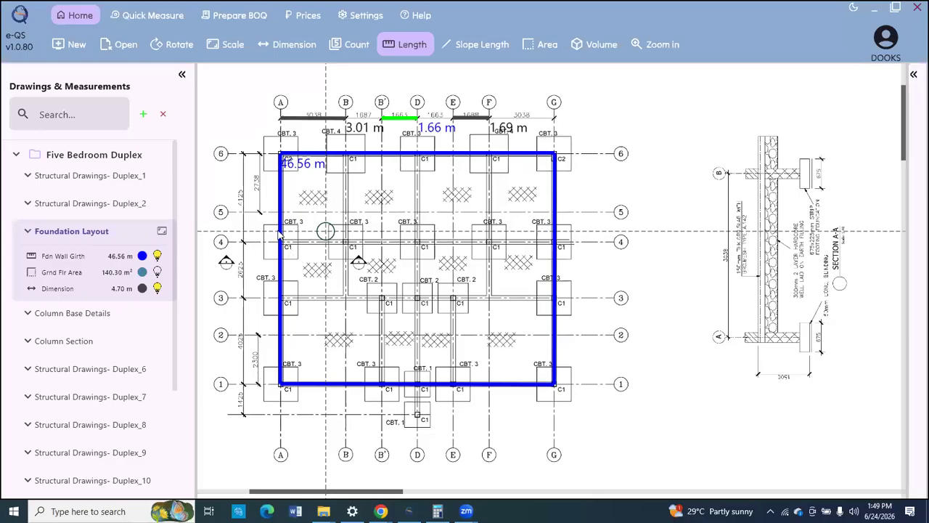
{"action": "scroll", "coordinate": [281, 236], "scroll_direction": "up", "scroll_amount": 3}
{"action": "left_click", "coordinate": [282, 237]}
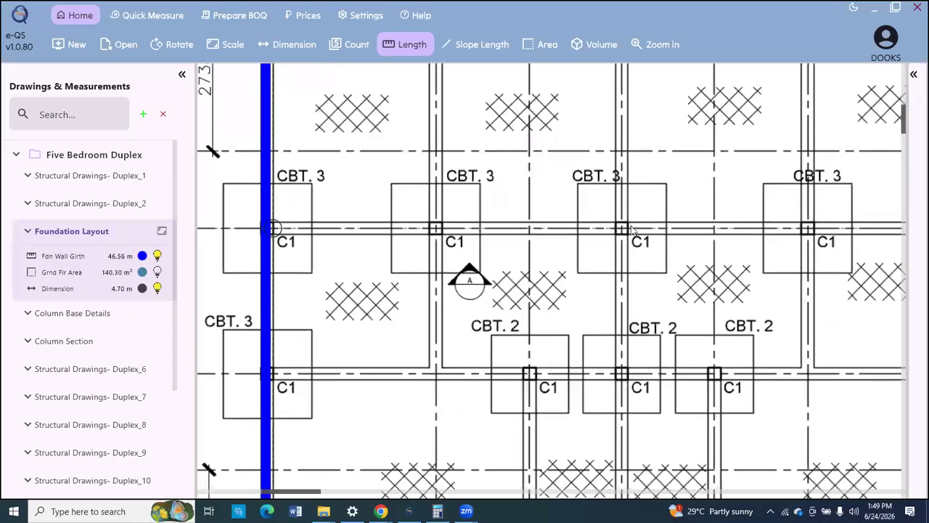
{"action": "scroll", "coordinate": [650, 232], "scroll_direction": "down", "scroll_amount": 3}
{"action": "scroll", "coordinate": [655, 232], "scroll_direction": "up", "scroll_amount": 2}
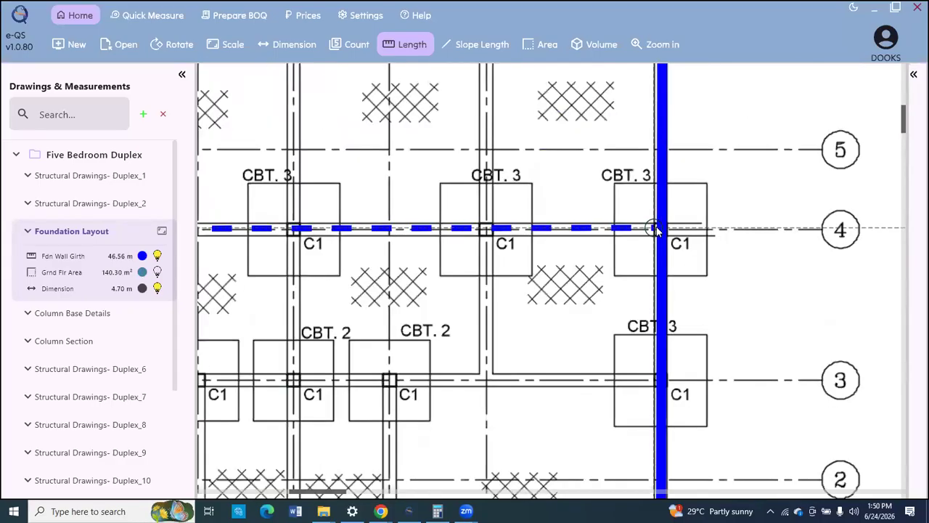
{"action": "left_click", "coordinate": [655, 230]}
Add a new section for the internal wall on gridline B, from gridline 6 down to gridline 4.
{"action": "right_click", "coordinate": [610, 276]}
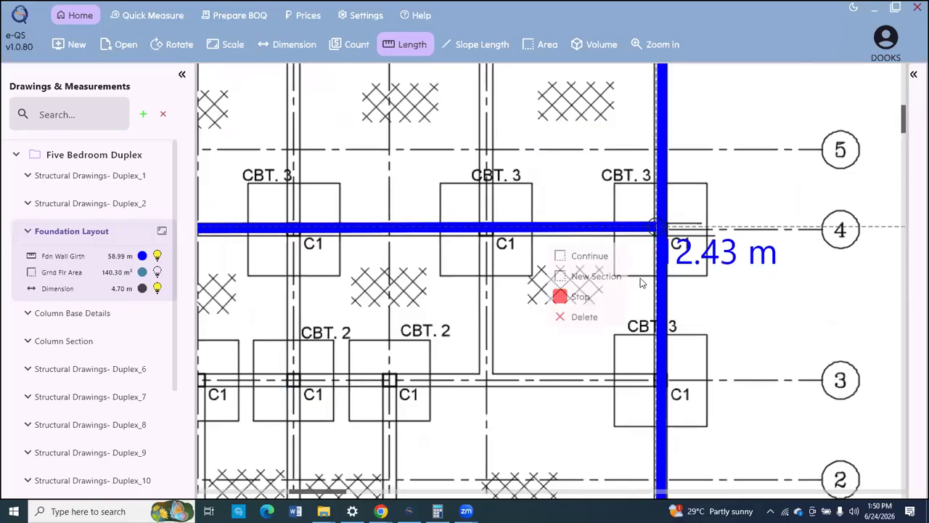
{"action": "scroll", "coordinate": [377, 138], "scroll_direction": "down", "scroll_amount": 1}
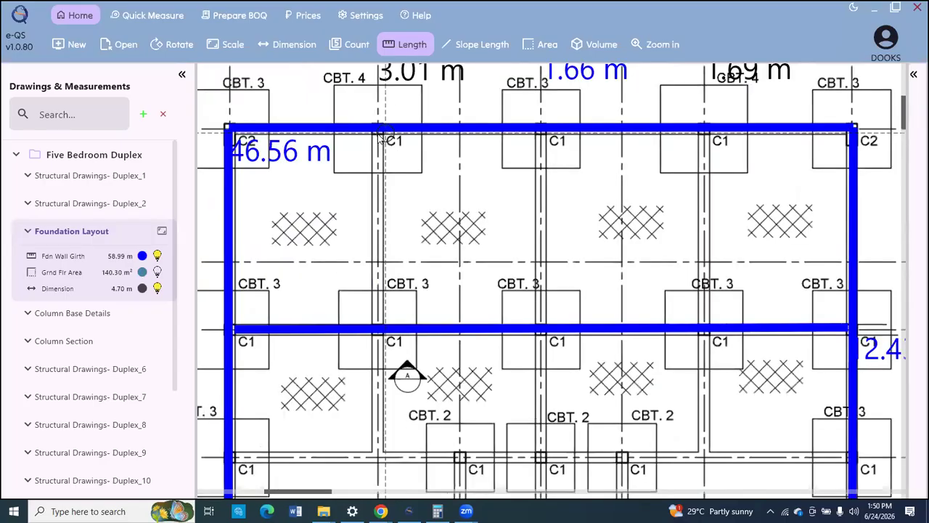
{"action": "left_click", "coordinate": [378, 134]}
{"action": "scroll", "coordinate": [378, 134], "scroll_direction": "down", "scroll_amount": 4}
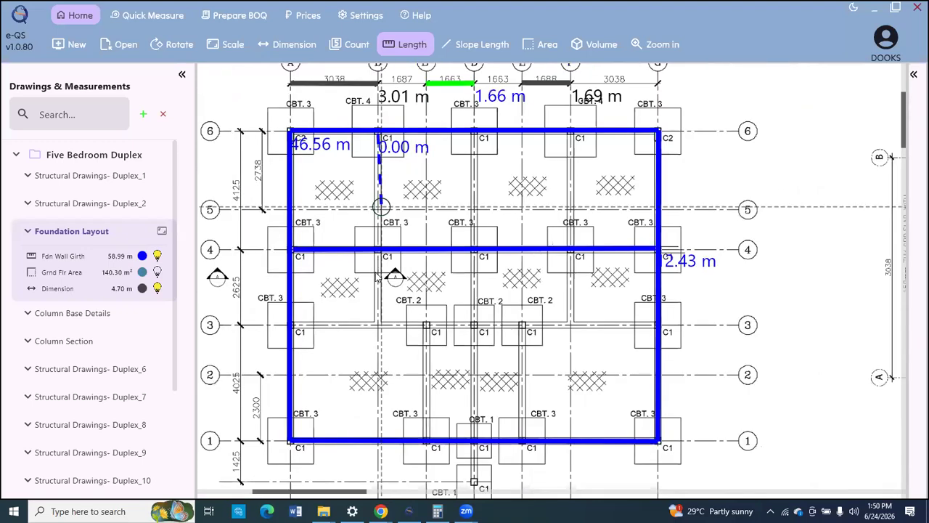
{"action": "scroll", "coordinate": [379, 220], "scroll_direction": "up", "scroll_amount": 5}
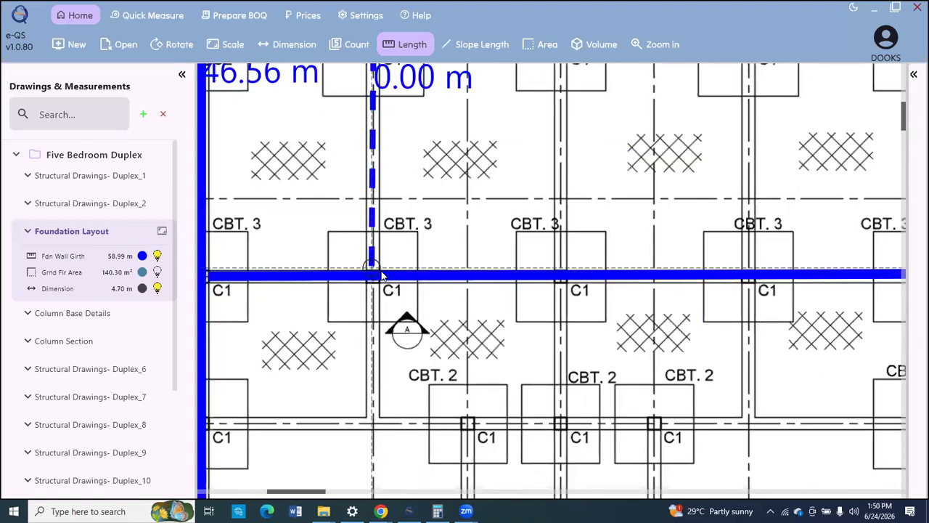
{"action": "left_click", "coordinate": [374, 275]}
Add a new section for the internal wall on gridline D, from gridline 6 down to gridline 4.
{"action": "right_click", "coordinate": [421, 297]}
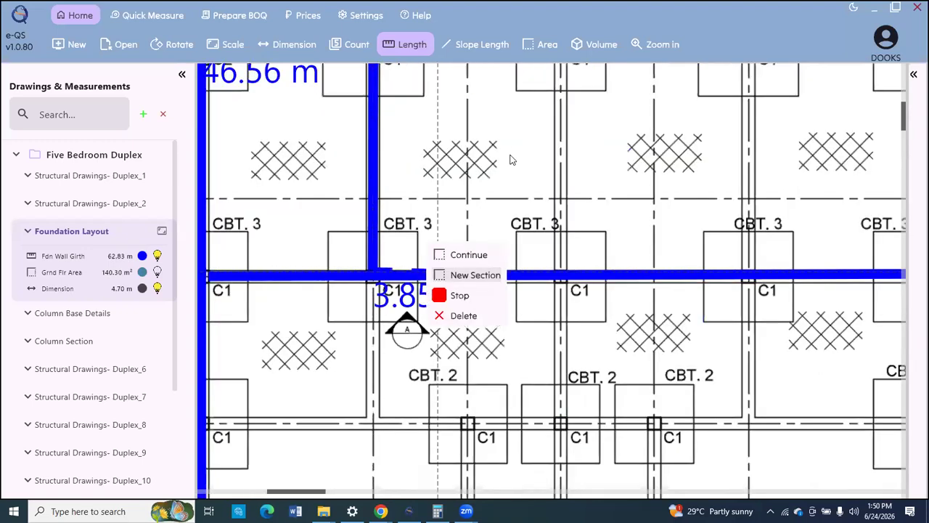
{"action": "scroll", "coordinate": [506, 147], "scroll_direction": "down", "scroll_amount": 1}
{"action": "scroll", "coordinate": [497, 141], "scroll_direction": "up", "scroll_amount": 1}
{"action": "left_click", "coordinate": [493, 138]}
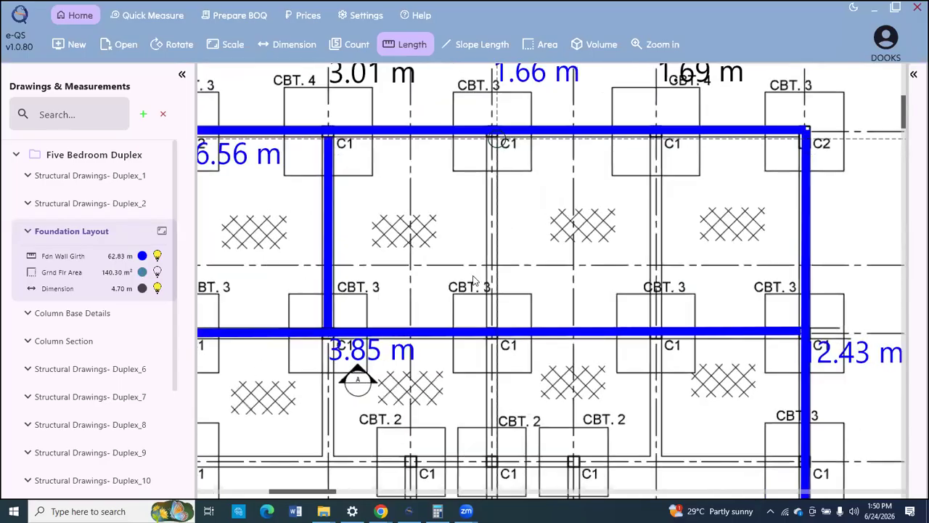
{"action": "left_click", "coordinate": [493, 331]}
Add a new section for the internal wall on gridline F, from gridline 6 down to gridline 4.
{"action": "right_click", "coordinate": [479, 250]}
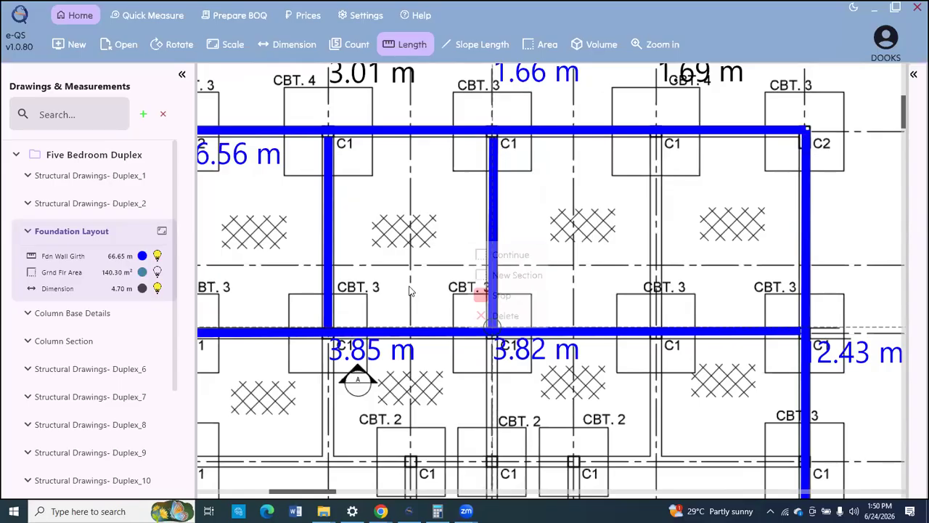
{"action": "left_click", "coordinate": [516, 275]}
{"action": "scroll", "coordinate": [569, 206], "scroll_direction": "down", "scroll_amount": 2}
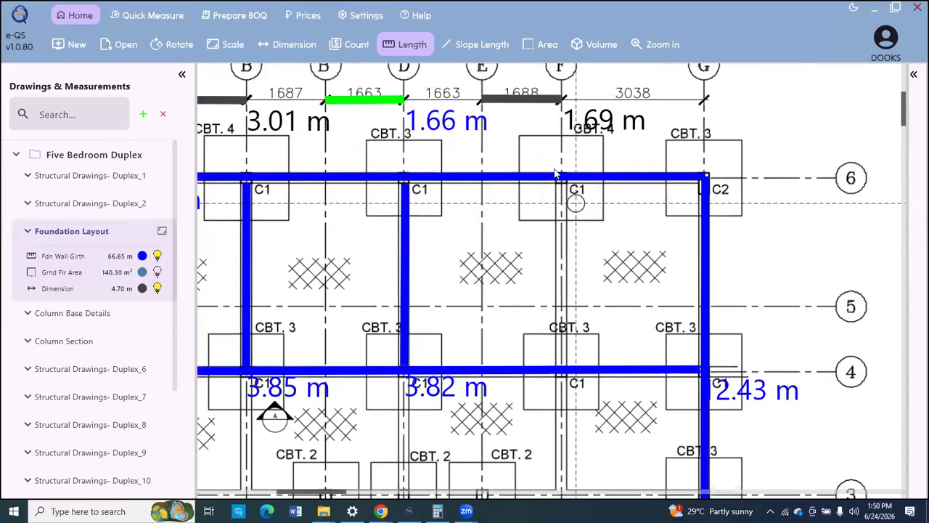
{"action": "scroll", "coordinate": [568, 202], "scroll_direction": "up", "scroll_amount": 4}
{"action": "left_click", "coordinate": [554, 173]}
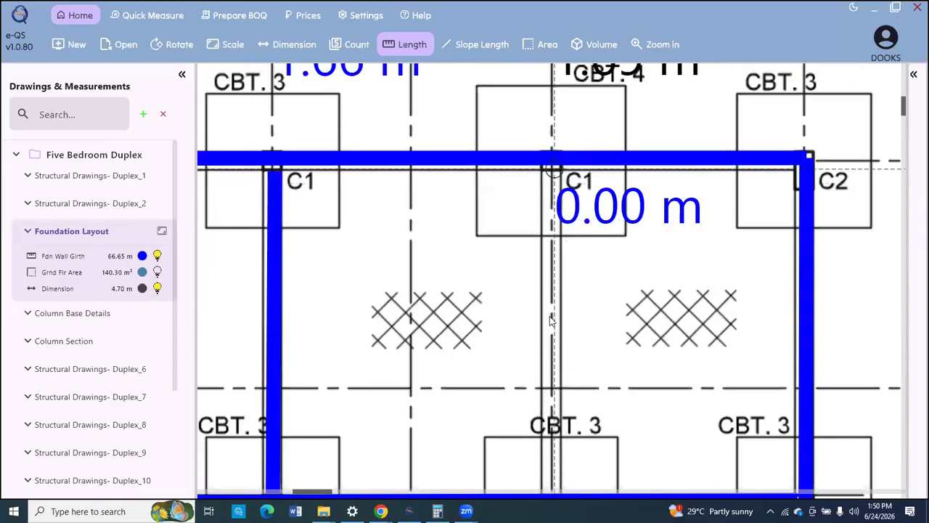
{"action": "scroll", "coordinate": [551, 321], "scroll_direction": "down", "scroll_amount": 1}
{"action": "left_click", "coordinate": [551, 319]}
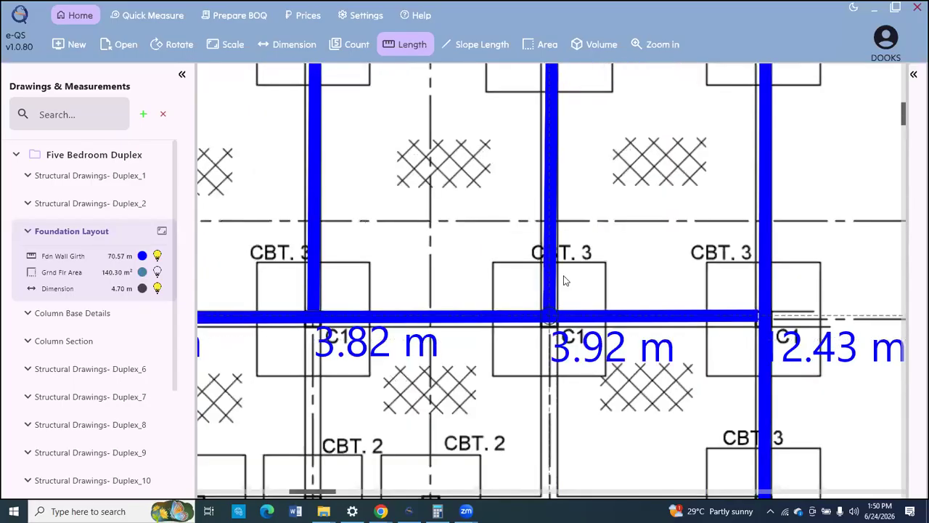
Add a new section to Fdn Wall Girth for the internal wall on gridline B, from gridline 4 down to gridline 3.
{"action": "right_click", "coordinate": [565, 280]}
{"action": "scroll", "coordinate": [532, 185], "scroll_direction": "down", "scroll_amount": 2}
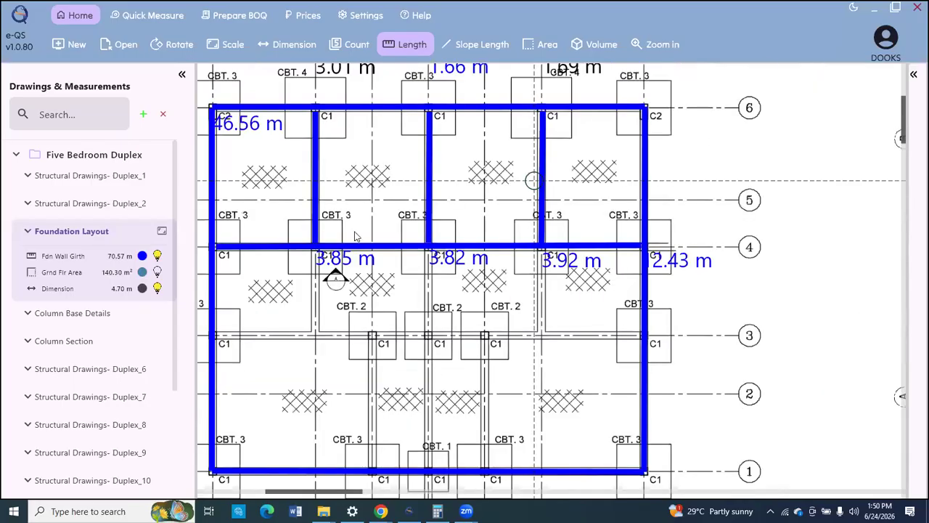
{"action": "scroll", "coordinate": [299, 234], "scroll_direction": "up", "scroll_amount": 1}
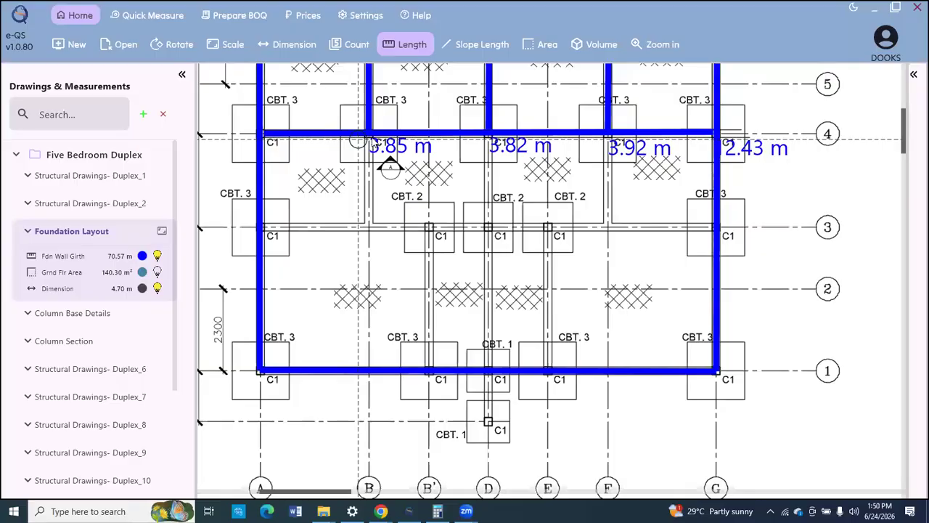
{"action": "scroll", "coordinate": [373, 138], "scroll_direction": "up", "scroll_amount": 1}
{"action": "left_click", "coordinate": [372, 135]}
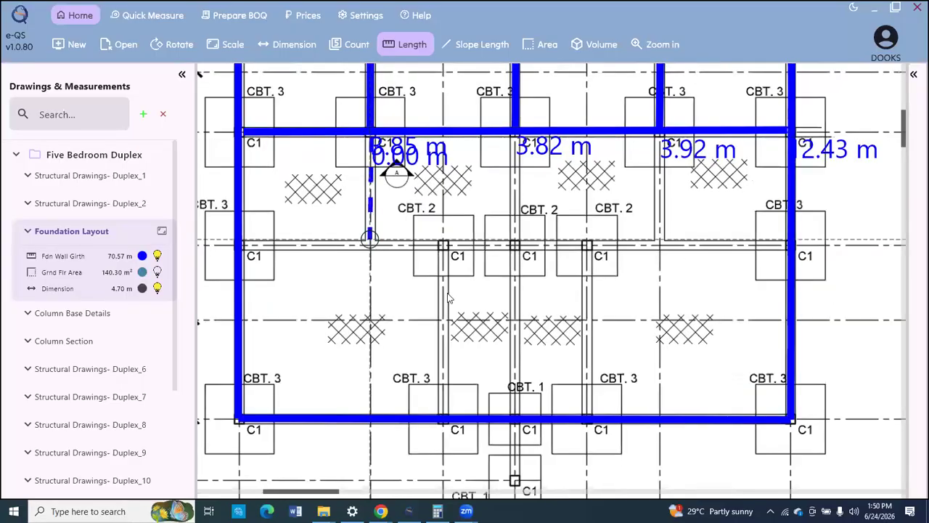
{"action": "left_click", "coordinate": [370, 239]}
Add a new section for the wall along gridline 3, between the external walls on gridlines A and G.
{"action": "right_click", "coordinate": [426, 271]}
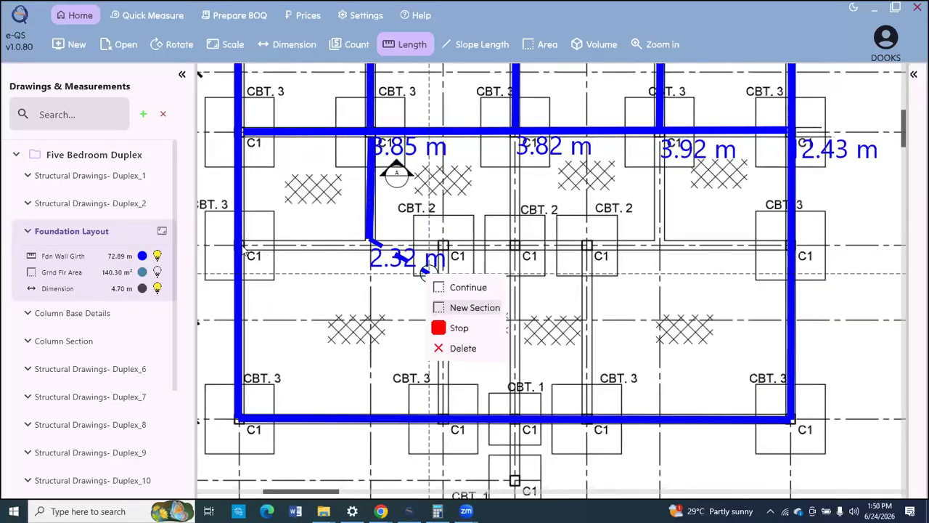
{"action": "key", "text": "Escape"}
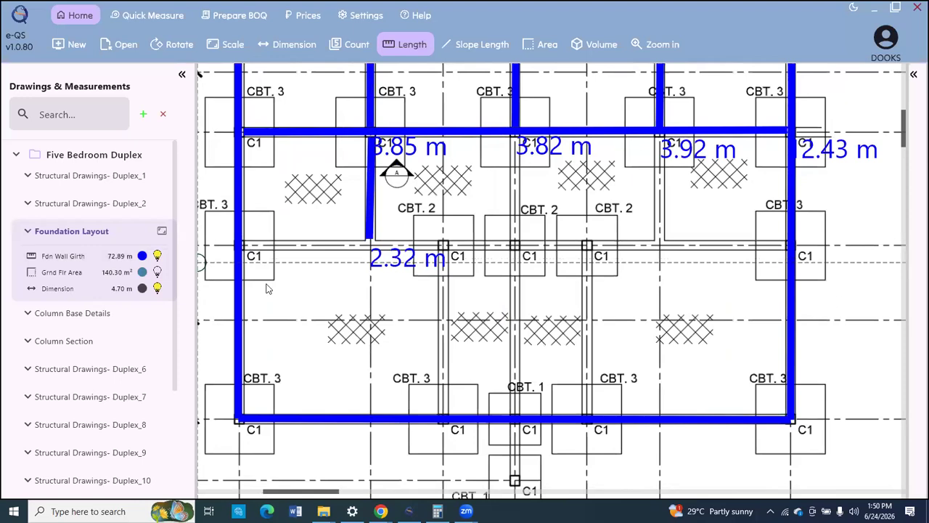
{"action": "scroll", "coordinate": [296, 268], "scroll_direction": "down", "scroll_amount": 3}
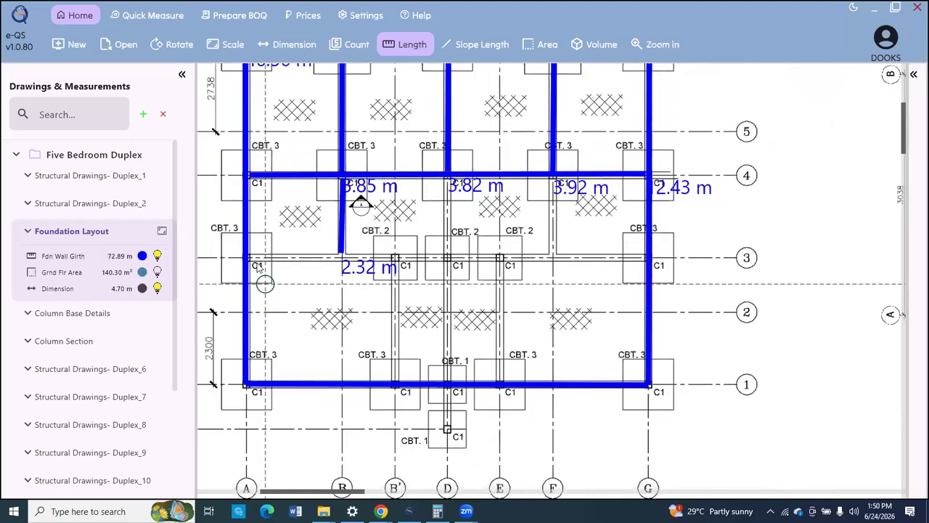
{"action": "scroll", "coordinate": [256, 267], "scroll_direction": "up", "scroll_amount": 3}
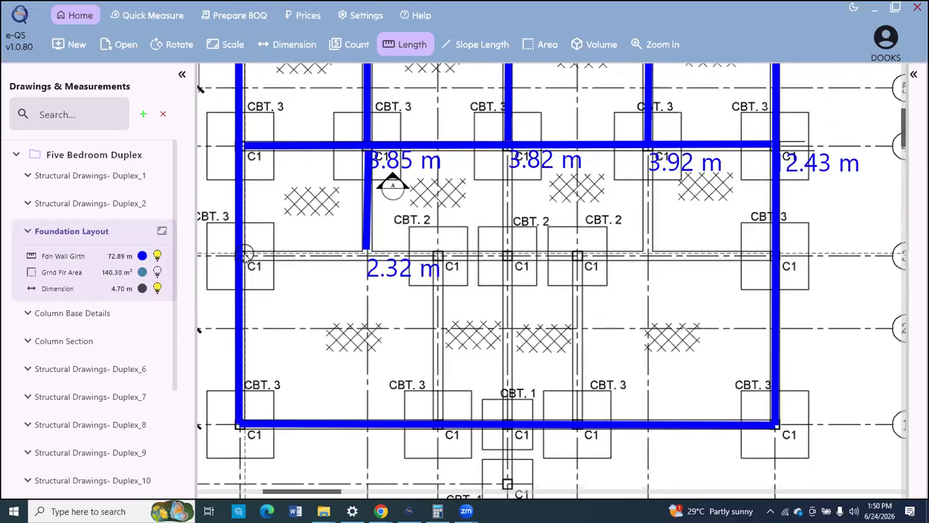
{"action": "left_click", "coordinate": [246, 254]}
{"action": "scroll", "coordinate": [636, 258], "scroll_direction": "down", "scroll_amount": 1}
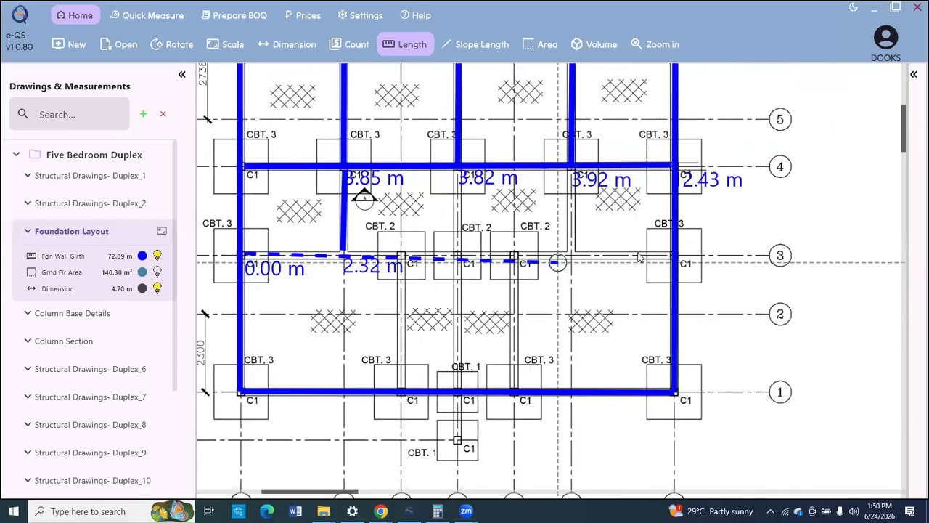
{"action": "scroll", "coordinate": [672, 262], "scroll_direction": "up", "scroll_amount": 2}
{"action": "double_click", "coordinate": [675, 258]}
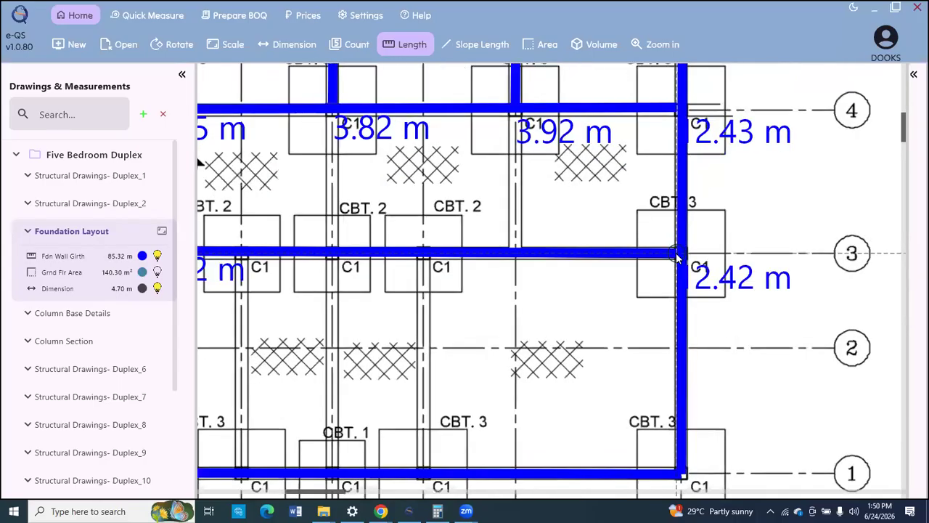
Add a new section for the internal wall on gridline D, from gridline 4 down to gridline 3.
{"action": "right_click", "coordinate": [605, 277]}
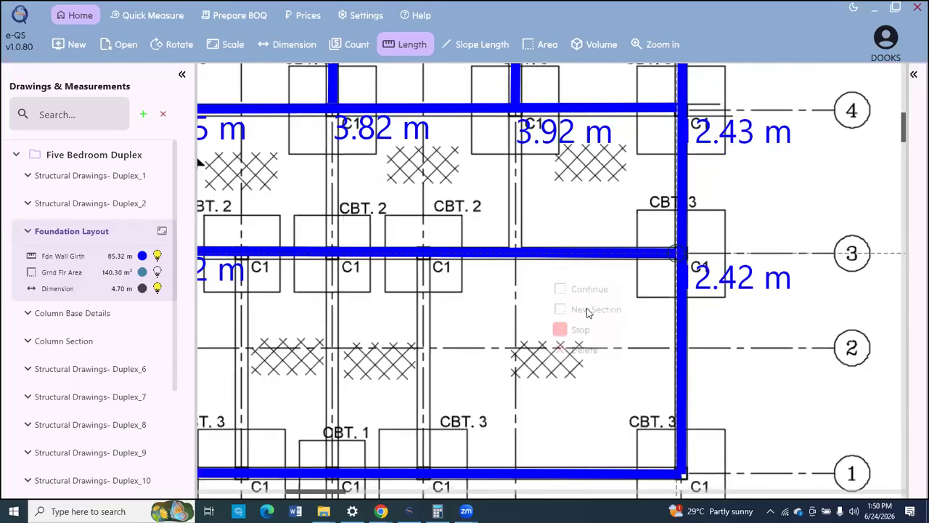
{"action": "left_click", "coordinate": [588, 309]}
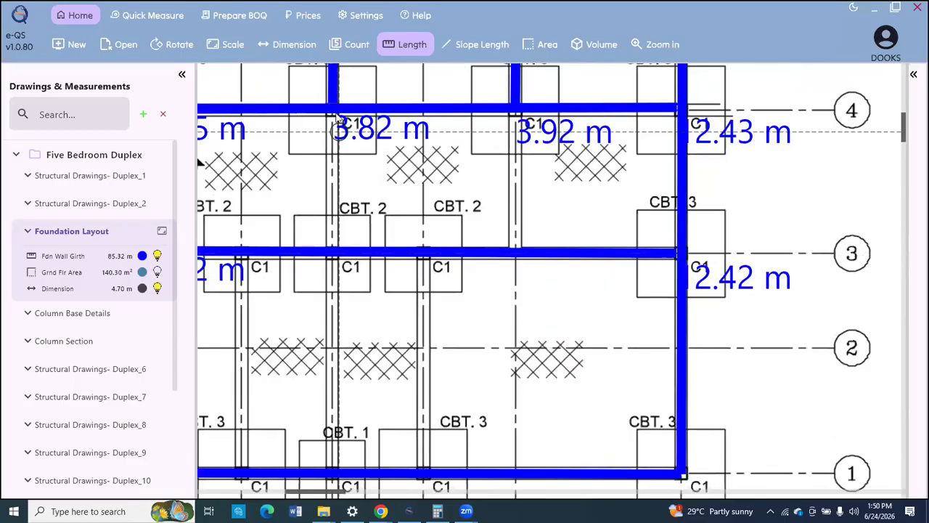
{"action": "scroll", "coordinate": [335, 120], "scroll_direction": "up", "scroll_amount": 1}
{"action": "left_click", "coordinate": [335, 110]}
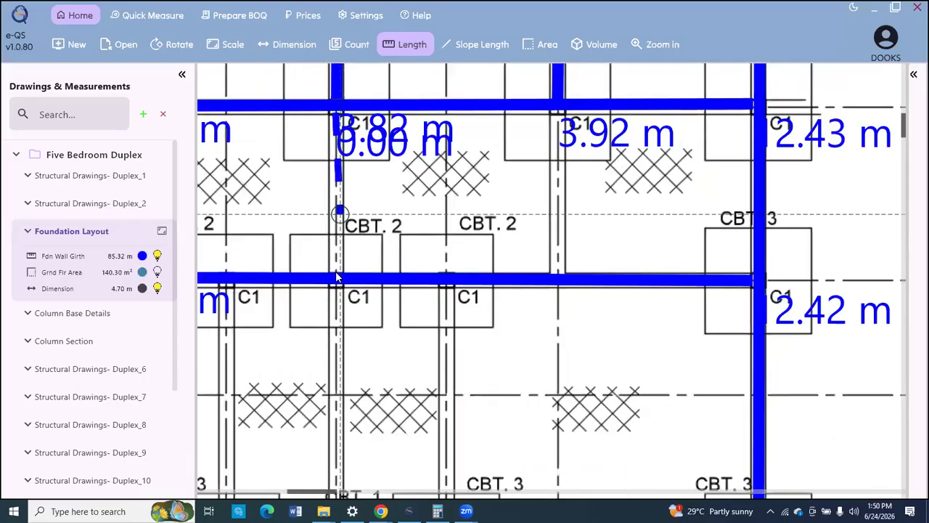
{"action": "left_click", "coordinate": [335, 276]}
Add a new section for the internal wall on gridline F, from gridline 4 down to gridline 3.
{"action": "right_click", "coordinate": [511, 308]}
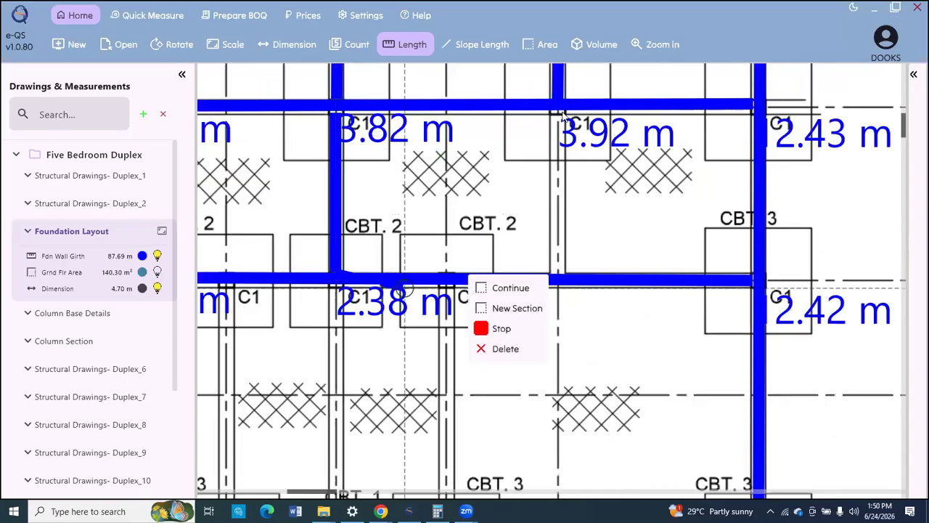
{"action": "left_click", "coordinate": [563, 115]}
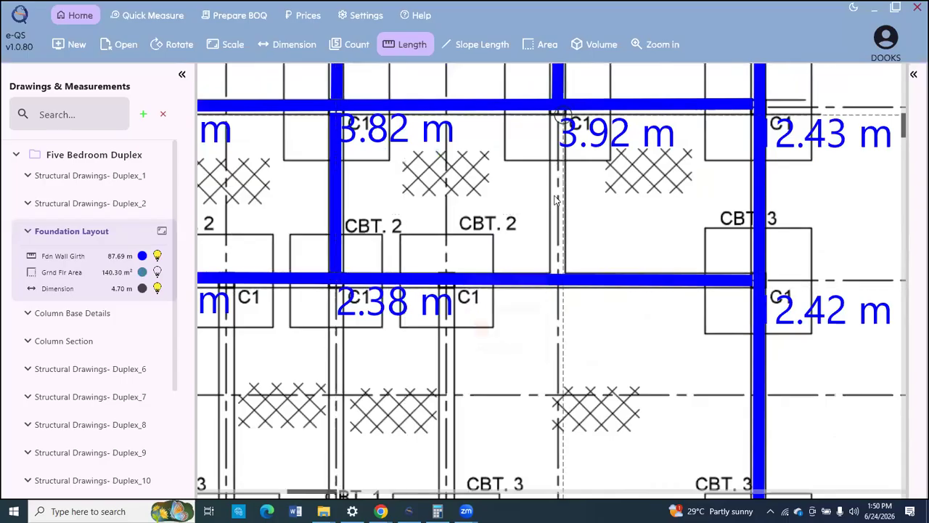
{"action": "left_click", "coordinate": [557, 278]}
Add a new section for the internal wall on gridline B', from gridline 3 down to gridline 1.
{"action": "right_click", "coordinate": [510, 273]}
{"action": "left_click", "coordinate": [550, 310]}
{"action": "scroll", "coordinate": [371, 255], "scroll_direction": "down", "scroll_amount": 3}
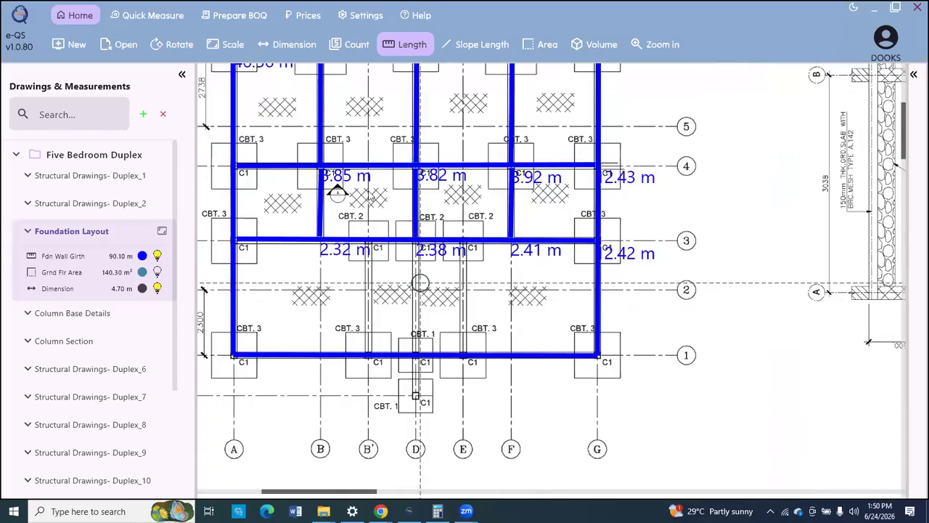
{"action": "scroll", "coordinate": [370, 198], "scroll_direction": "up", "scroll_amount": 2}
{"action": "left_click", "coordinate": [372, 352]}
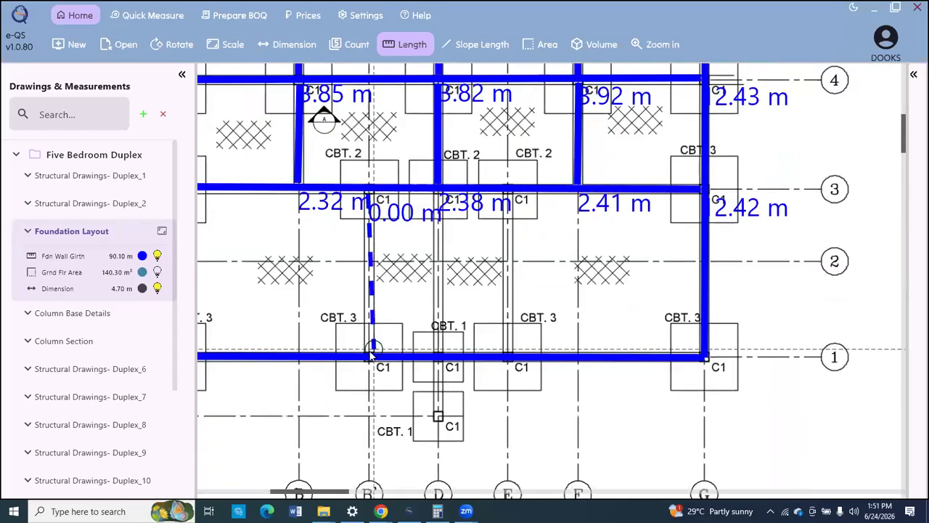
Add separate new sections for the internal walls on gridlines D and E, each from gridline 3 down to gridline 1.
{"action": "right_click", "coordinate": [490, 358]}
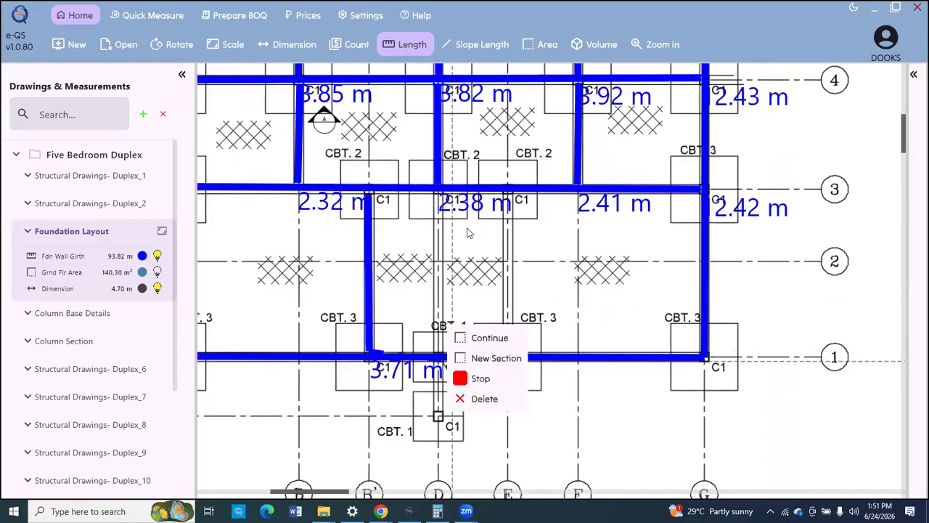
{"action": "left_click", "coordinate": [442, 196]}
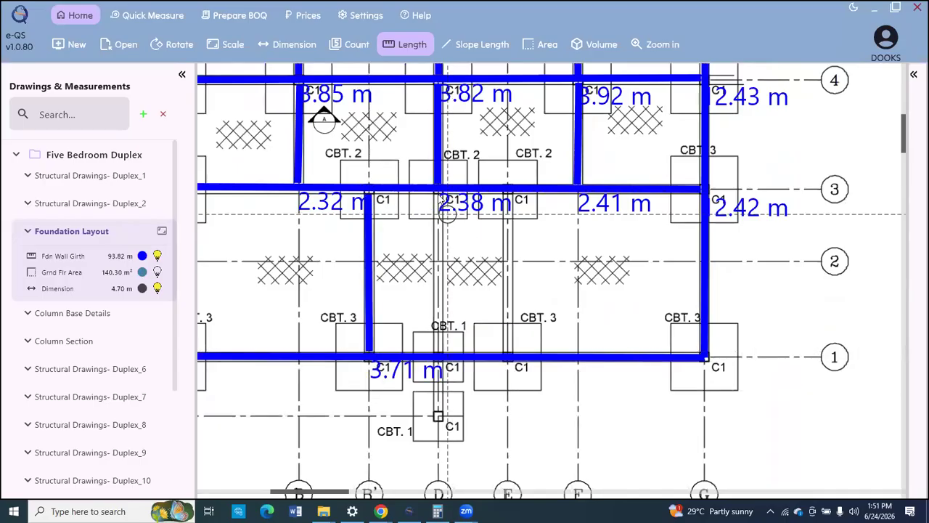
{"action": "right_click", "coordinate": [439, 354]}
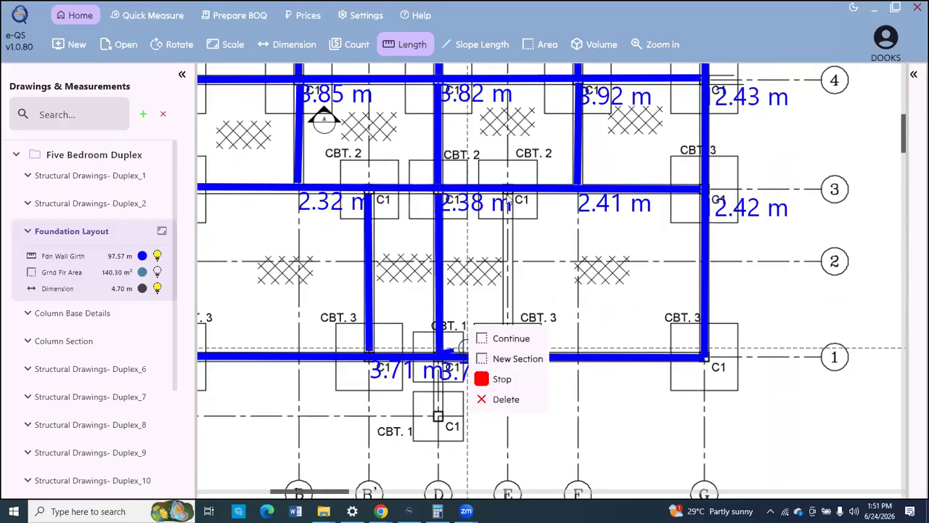
{"action": "left_click", "coordinate": [507, 194]}
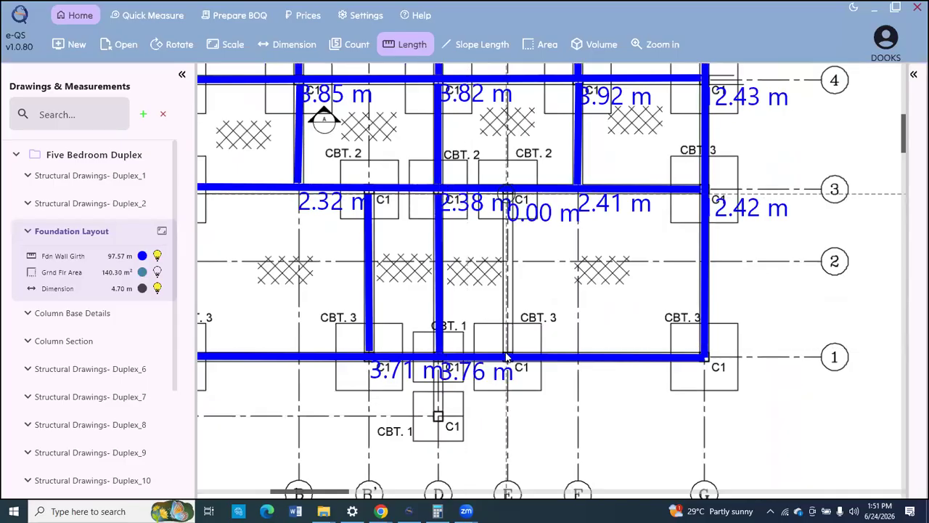
{"action": "left_click", "coordinate": [506, 355]}
Add a new section for the short projecting wall on gridline D, from the outer C1 column up to gridline 1.
{"action": "right_click", "coordinate": [527, 361]}
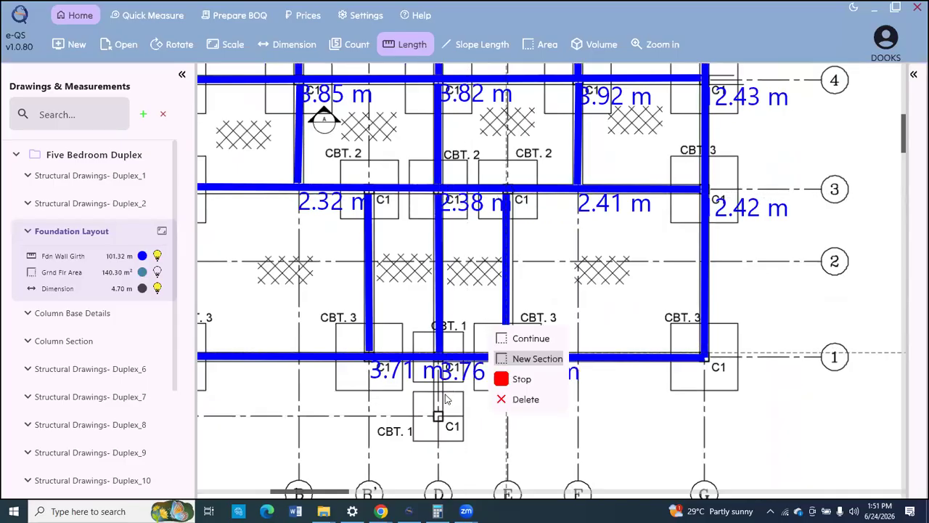
{"action": "scroll", "coordinate": [446, 392], "scroll_direction": "up", "scroll_amount": 1}
{"action": "scroll", "coordinate": [433, 377], "scroll_direction": "up", "scroll_amount": 1}
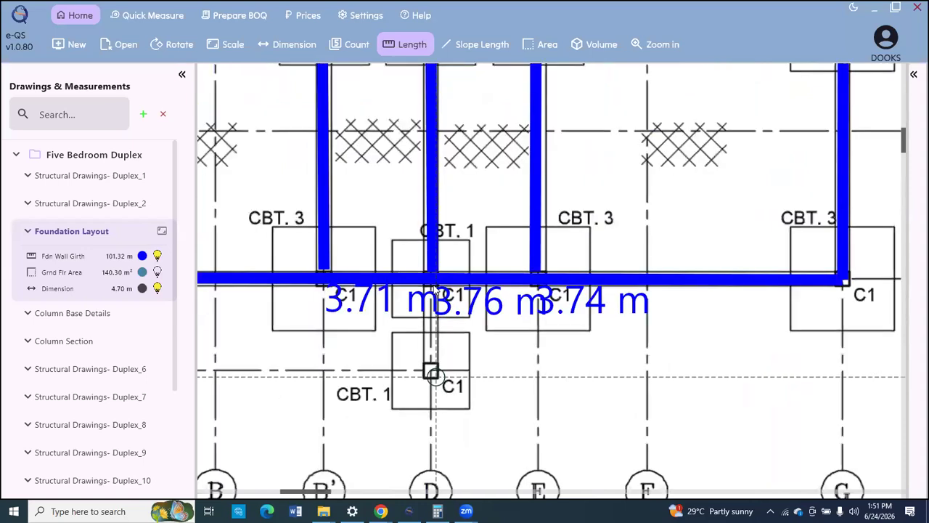
{"action": "left_click", "coordinate": [431, 372]}
{"action": "double_click", "coordinate": [432, 287]}
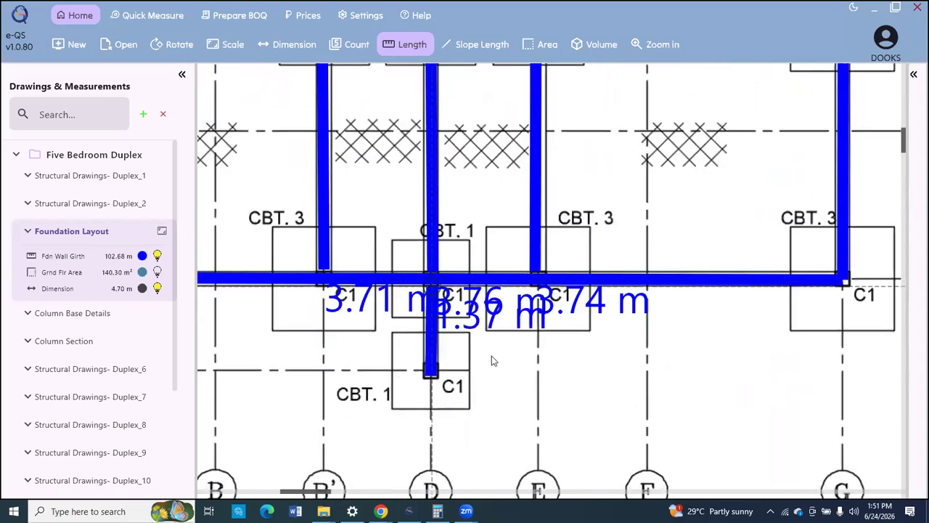
Stop the Fdn Wall Girth measurement and hide its markings on the Foundation Layout.
{"action": "right_click", "coordinate": [491, 360]}
{"action": "left_click", "coordinate": [494, 377]}
{"action": "scroll", "coordinate": [467, 247], "scroll_direction": "down", "scroll_amount": 5}
{"action": "scroll", "coordinate": [292, 174], "scroll_direction": "down", "scroll_amount": 1}
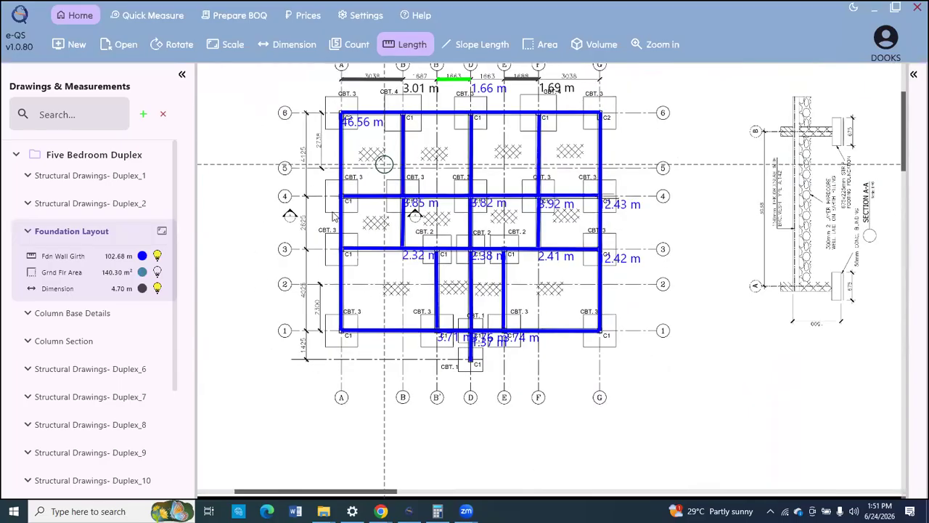
{"action": "right_click", "coordinate": [355, 233]}
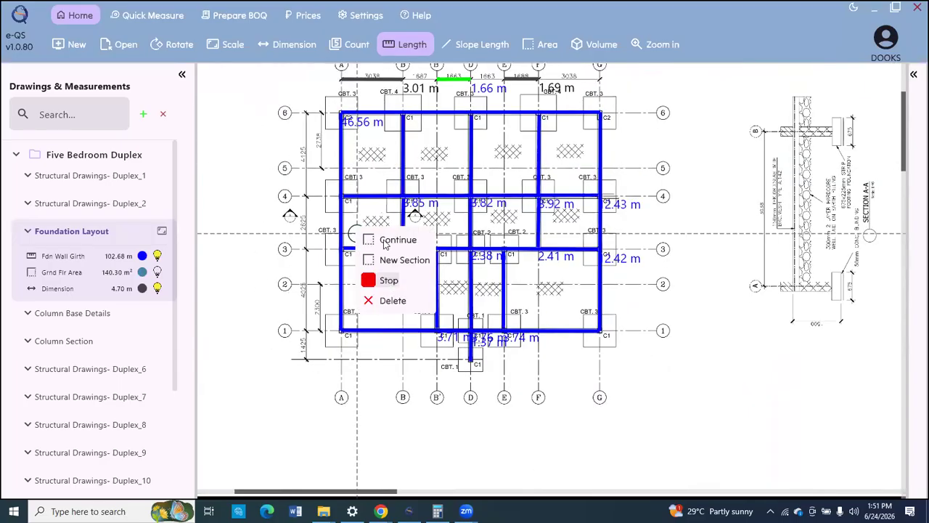
{"action": "left_click", "coordinate": [385, 240]}
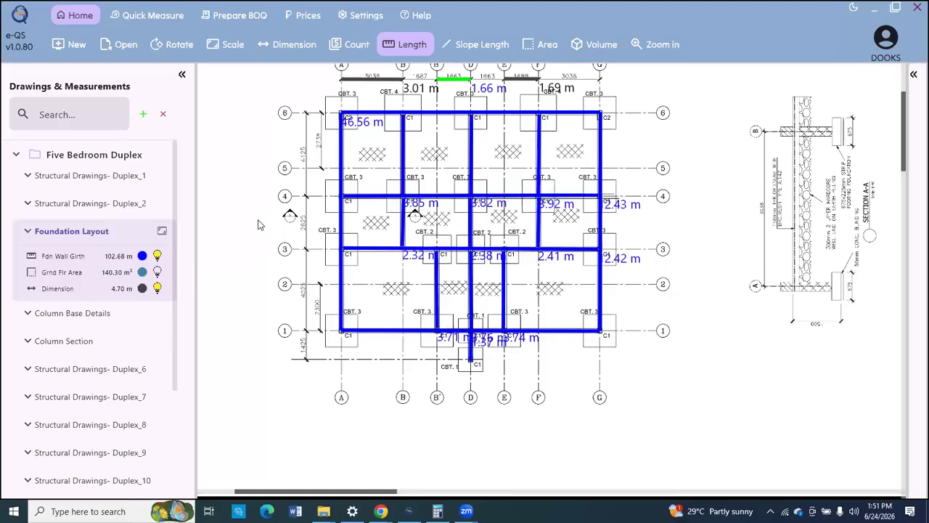
{"action": "scroll", "coordinate": [257, 225], "scroll_direction": "down", "scroll_amount": 1}
{"action": "left_click", "coordinate": [159, 260]}
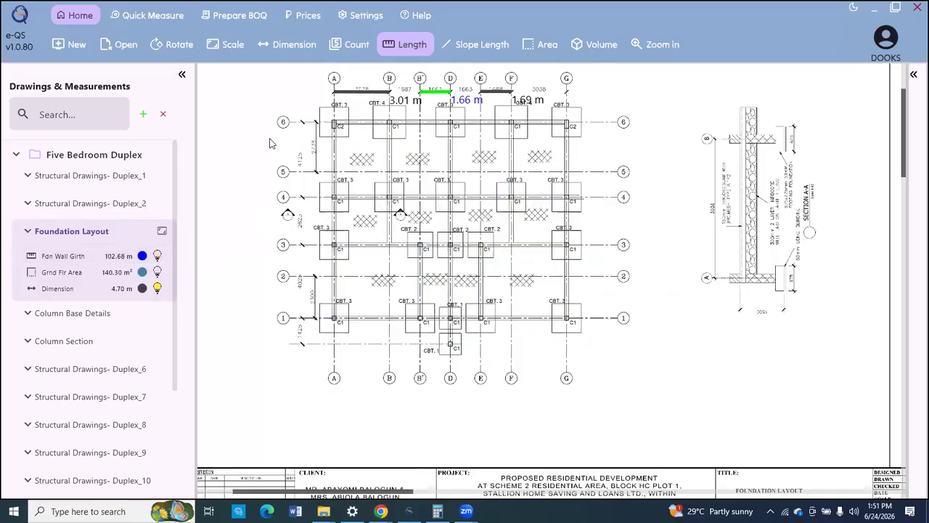
Create a count named CBT1, mark both CBT. 1 column bases on gridline D, and stop counting.
{"action": "scroll", "coordinate": [348, 149], "scroll_direction": "up", "scroll_amount": 2}
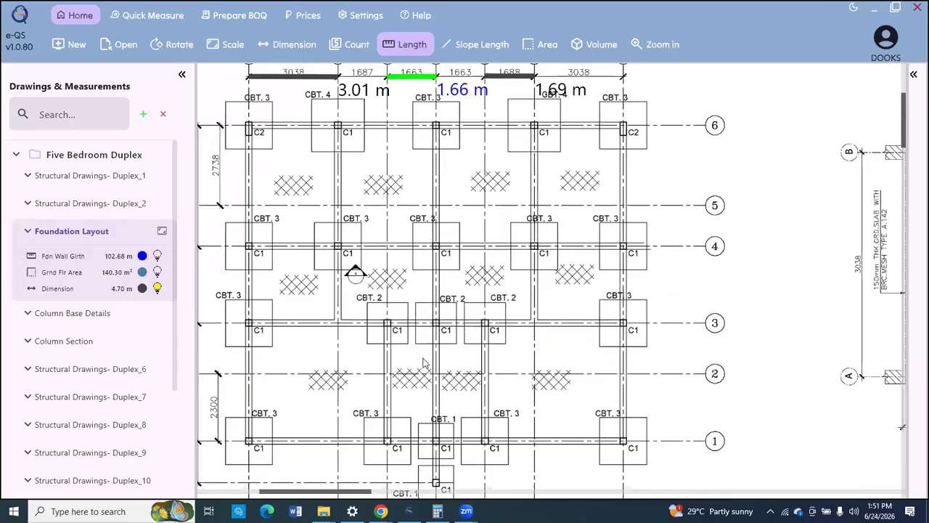
{"action": "scroll", "coordinate": [428, 363], "scroll_direction": "down", "scroll_amount": 1}
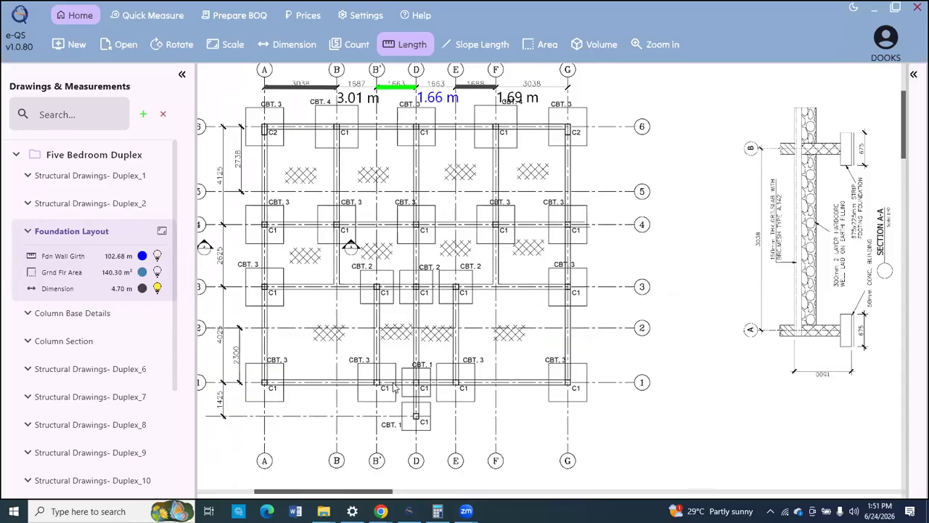
{"action": "scroll", "coordinate": [402, 379], "scroll_direction": "down", "scroll_amount": 1}
{"action": "scroll", "coordinate": [402, 379], "scroll_direction": "up", "scroll_amount": 2}
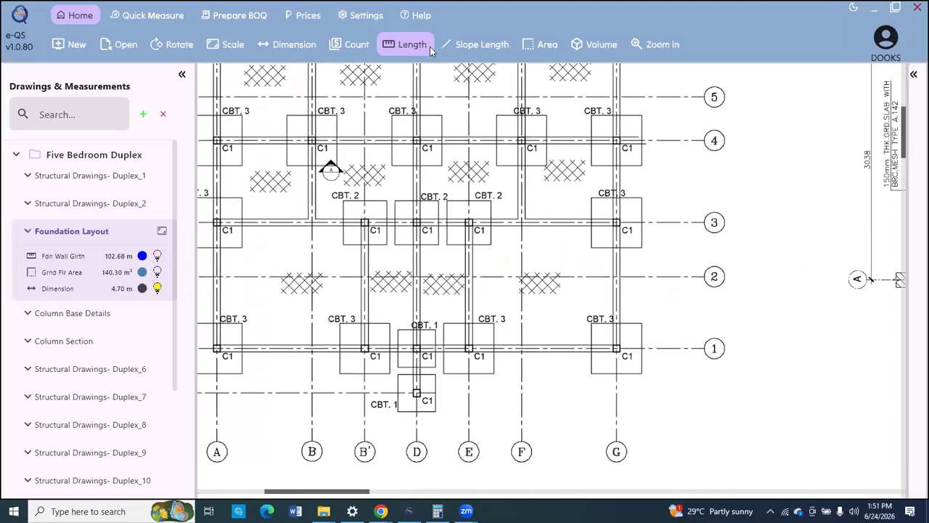
{"action": "left_click", "coordinate": [356, 45]}
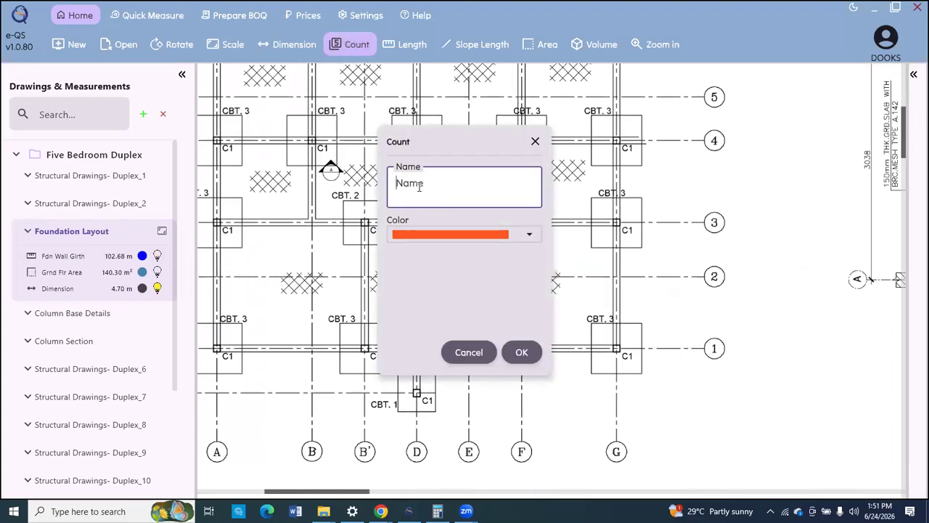
{"action": "left_click", "coordinate": [521, 352]}
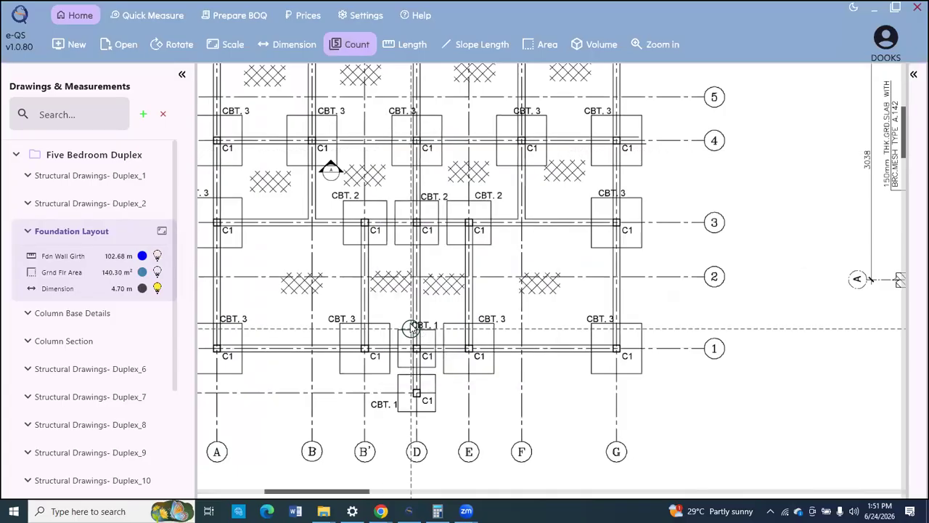
{"action": "left_click", "coordinate": [410, 324]}
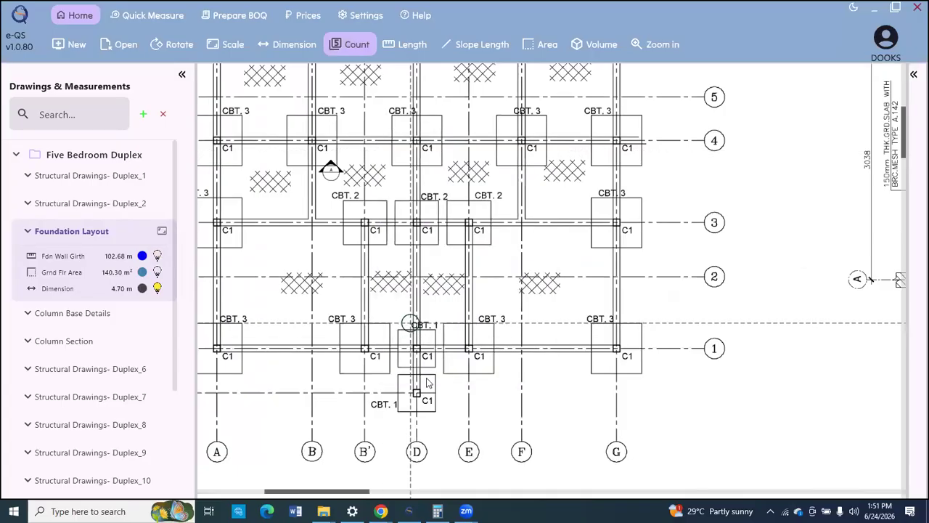
{"action": "left_click", "coordinate": [391, 405]}
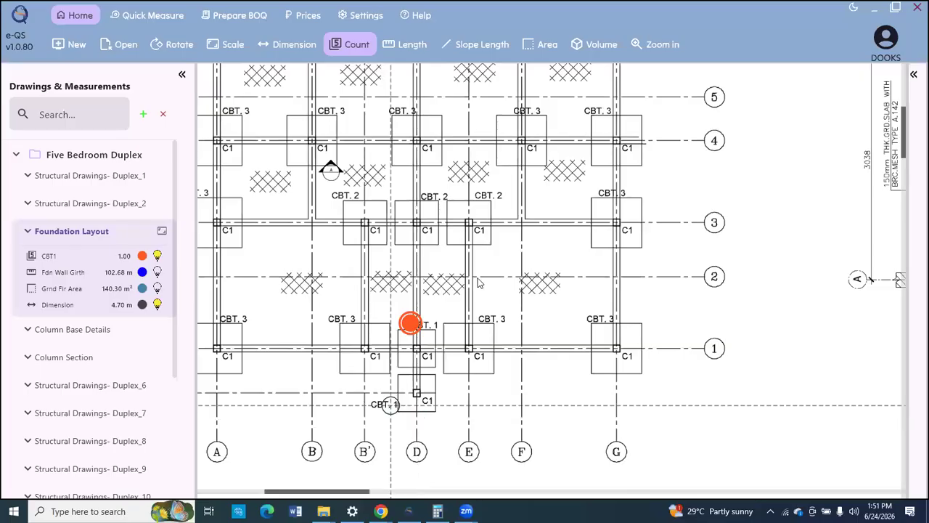
{"action": "right_click", "coordinate": [530, 352]}
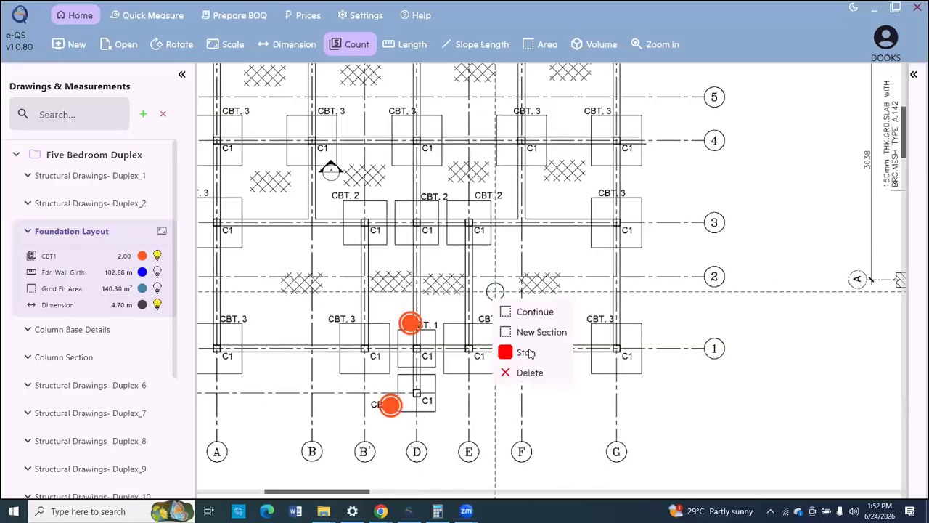
Stop the CBT1 count and create a new count named CBT2 in orange.
{"action": "left_click", "coordinate": [530, 353]}
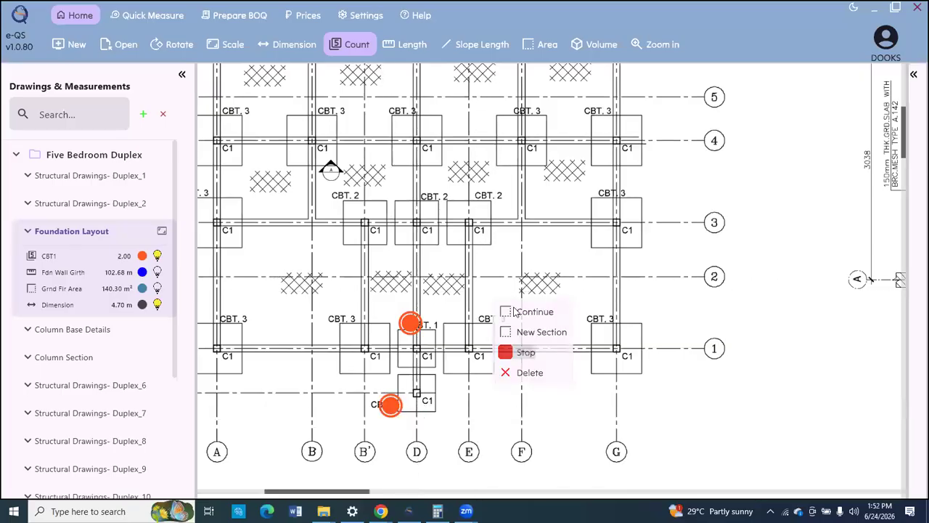
{"action": "left_click", "coordinate": [350, 42]}
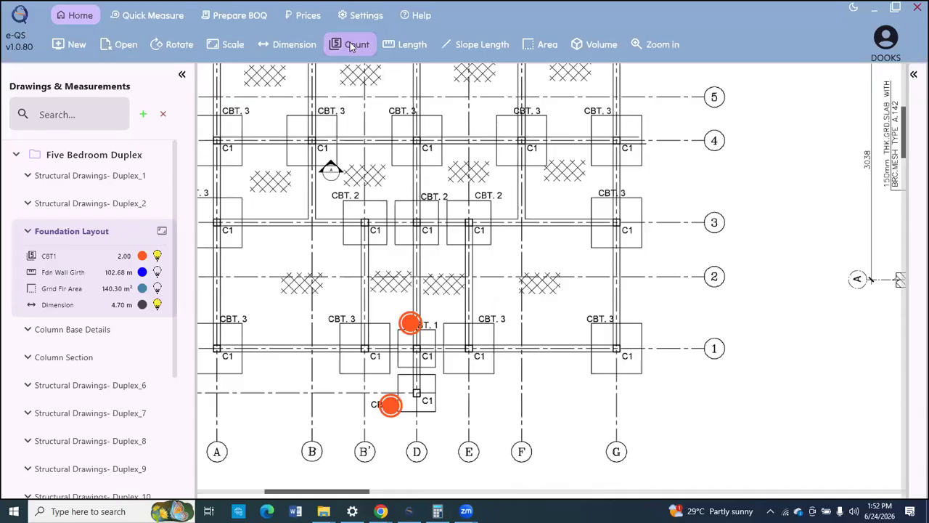
{"action": "left_click", "coordinate": [417, 194]}
{"action": "type", "text": "CBT2"}
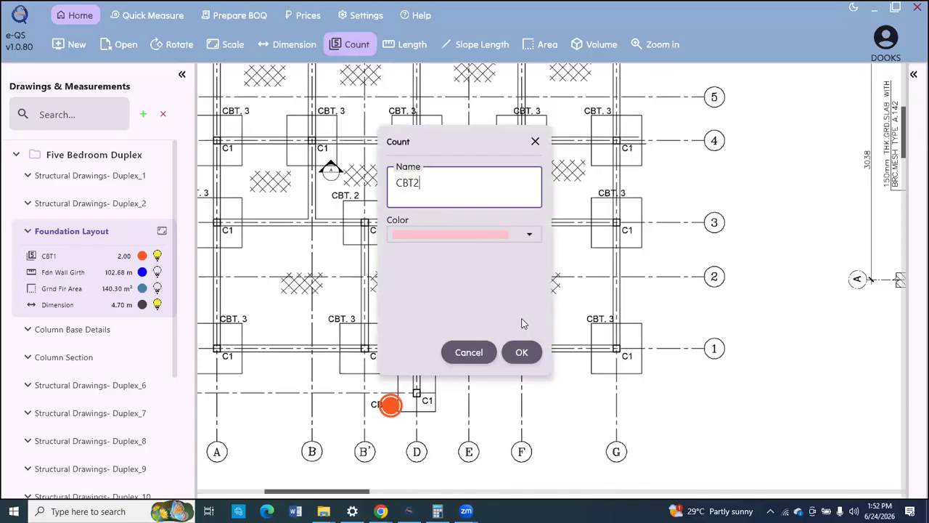
{"action": "left_click", "coordinate": [529, 234]}
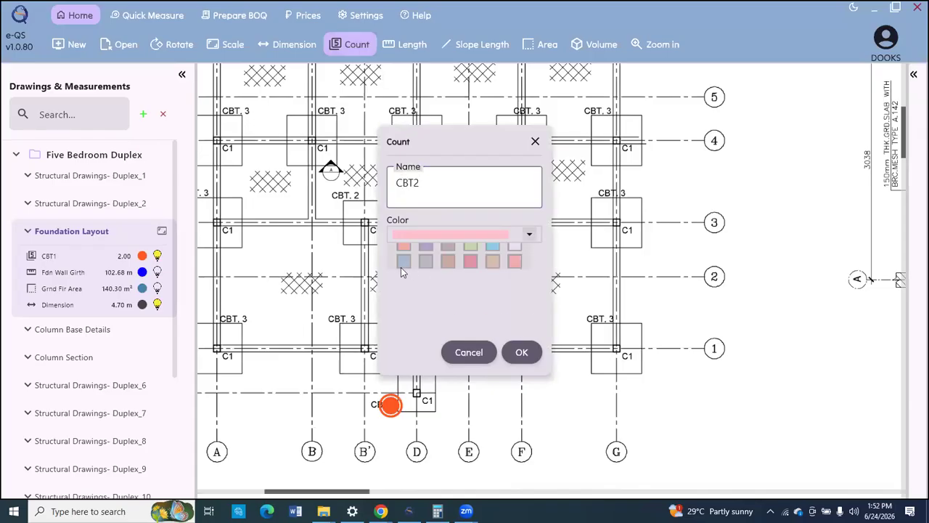
{"action": "left_click", "coordinate": [522, 353]}
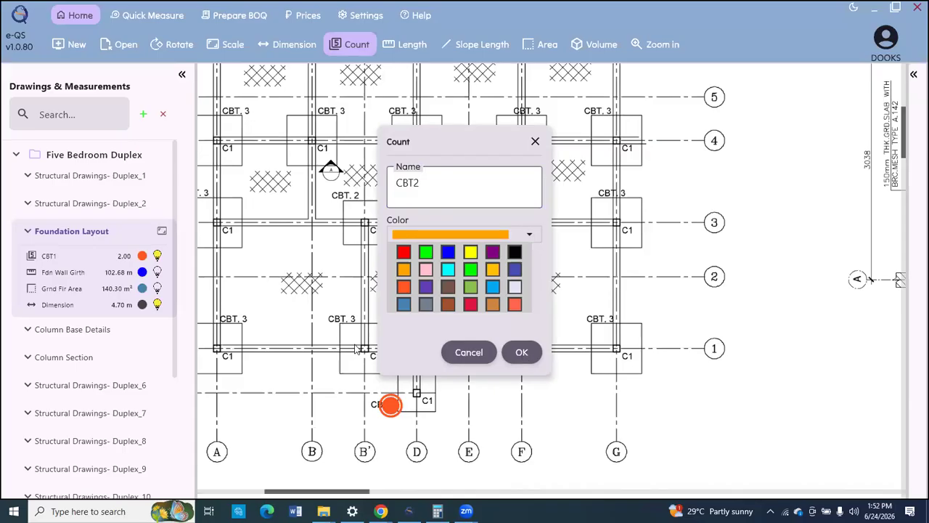
Mark the three CBT. 2 column bases along gridline 3 at B', D and E, and stop counting.
{"action": "scroll", "coordinate": [417, 269], "scroll_direction": "down", "scroll_amount": 1}
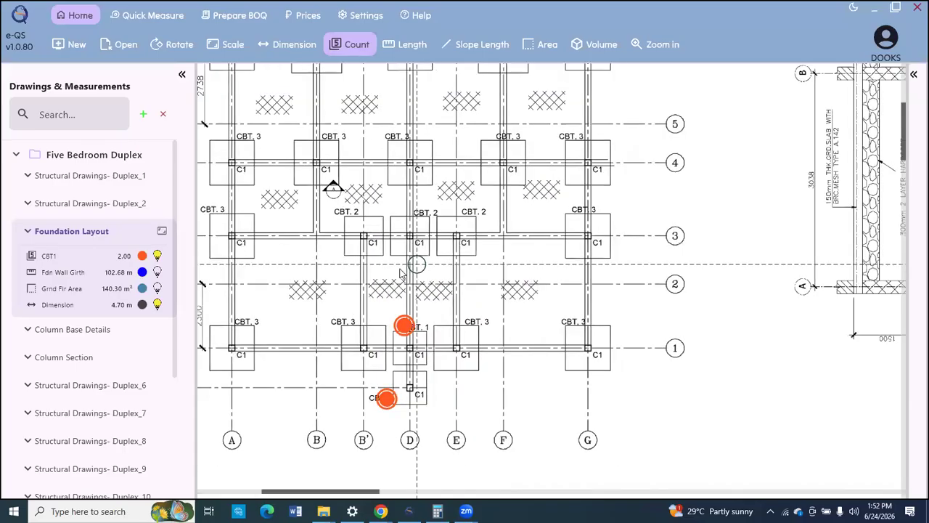
{"action": "left_click", "coordinate": [344, 210]}
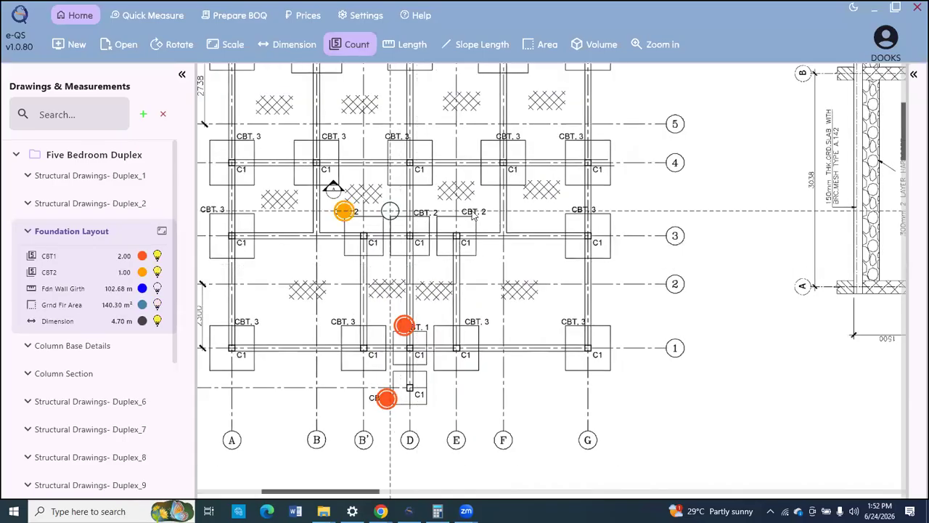
{"action": "left_click", "coordinate": [420, 210]}
{"action": "left_click", "coordinate": [468, 210]}
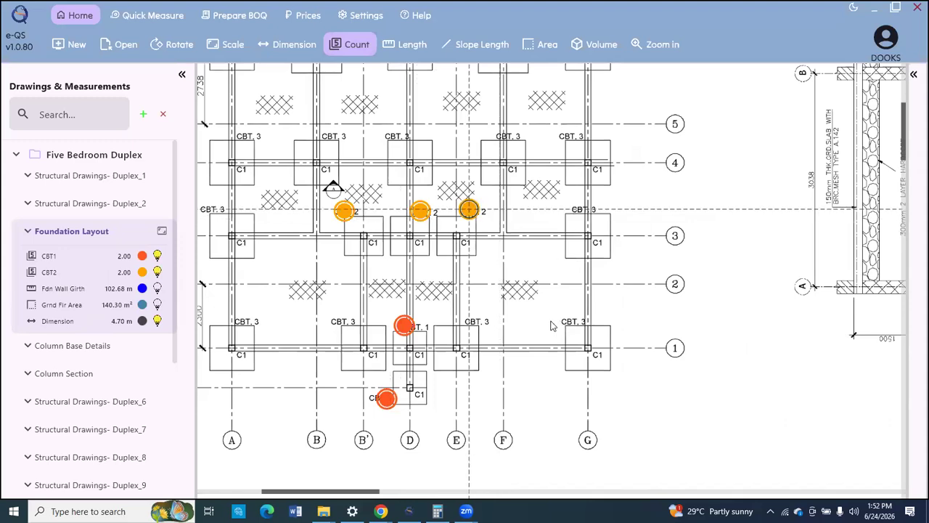
{"action": "scroll", "coordinate": [558, 323], "scroll_direction": "down", "scroll_amount": 1}
{"action": "scroll", "coordinate": [378, 150], "scroll_direction": "up", "scroll_amount": 1}
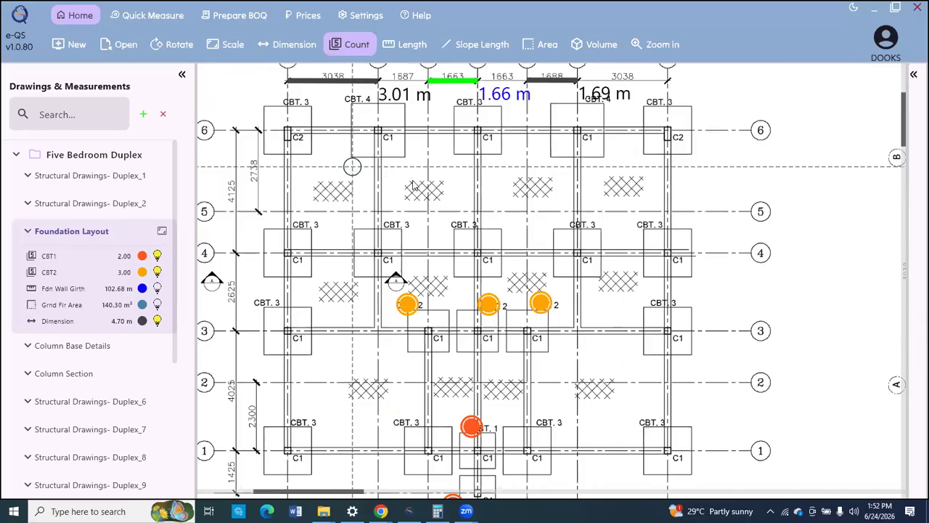
{"action": "scroll", "coordinate": [433, 192], "scroll_direction": "down", "scroll_amount": 1}
{"action": "right_click", "coordinate": [501, 270]}
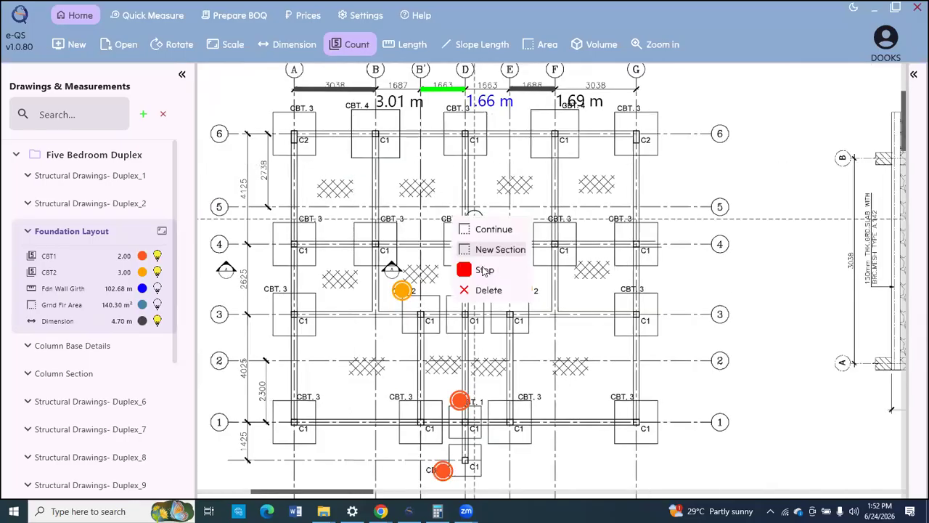
Create a new count named CBT3.
{"action": "left_click", "coordinate": [360, 48]}
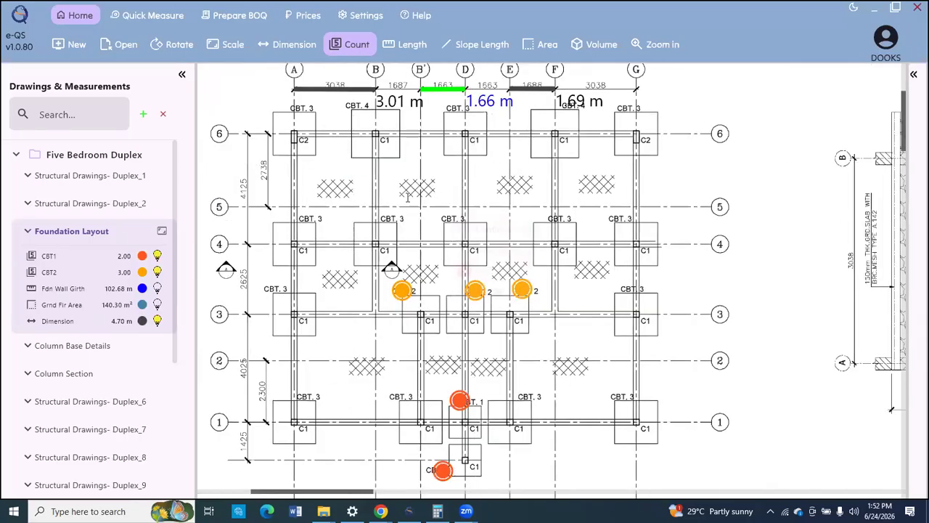
{"action": "left_click", "coordinate": [408, 196]}
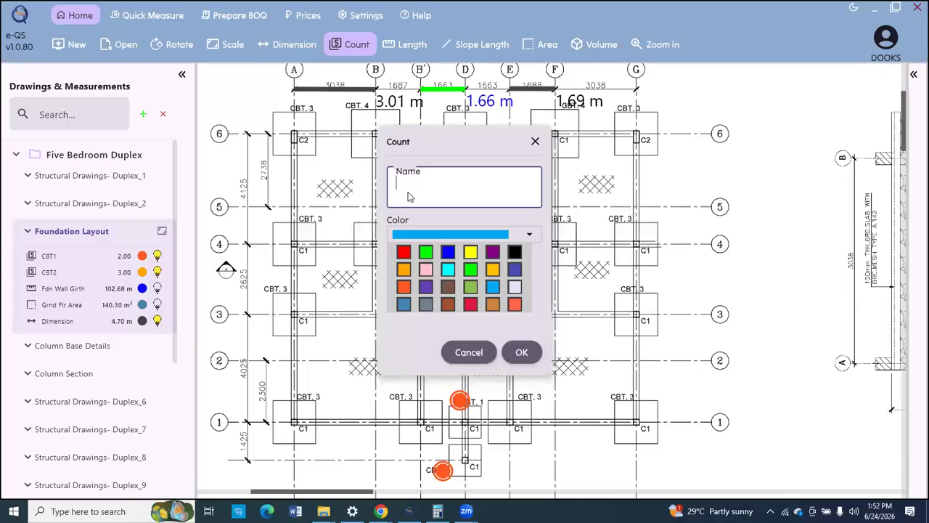
{"action": "type", "text": "CBT3"}
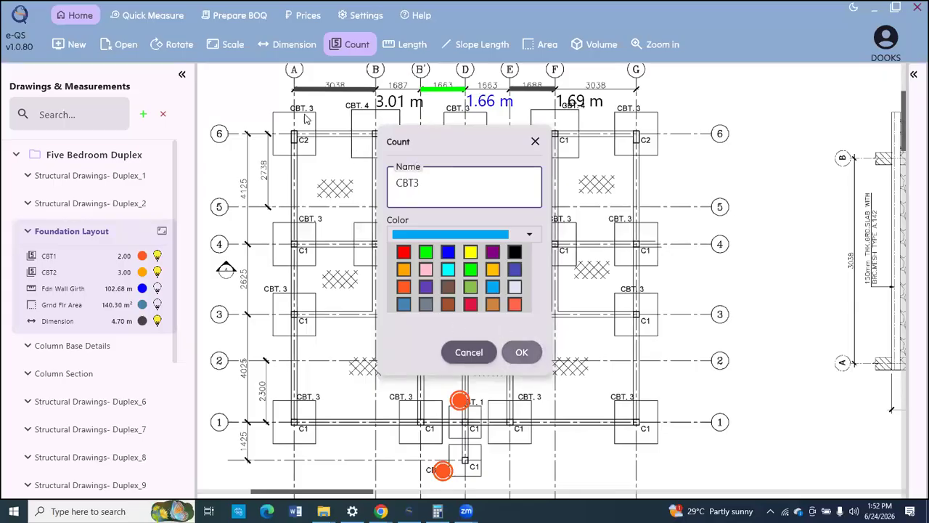
{"action": "key", "text": "Return"}
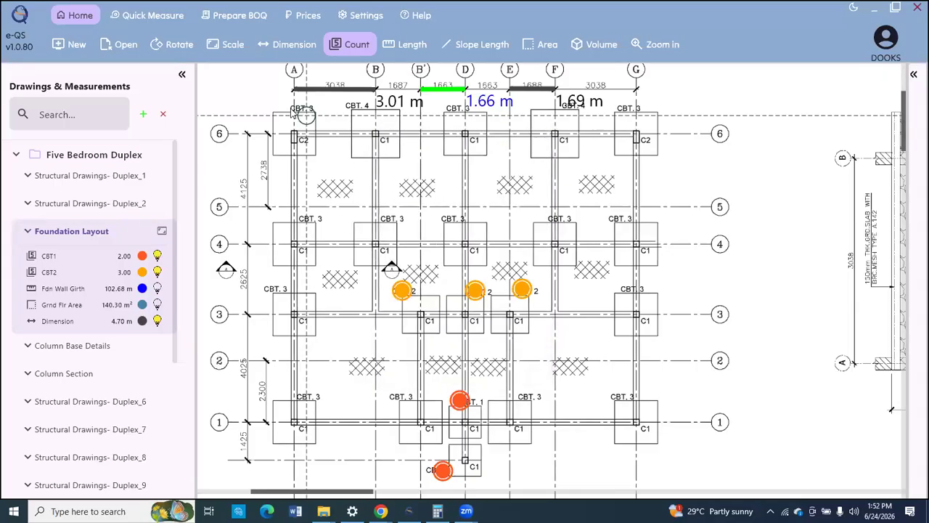
Mark all the CBT. 3 column bases on gridlines 6 and 4, plus the one on gridline 3 at A.
{"action": "left_click", "coordinate": [458, 107]}
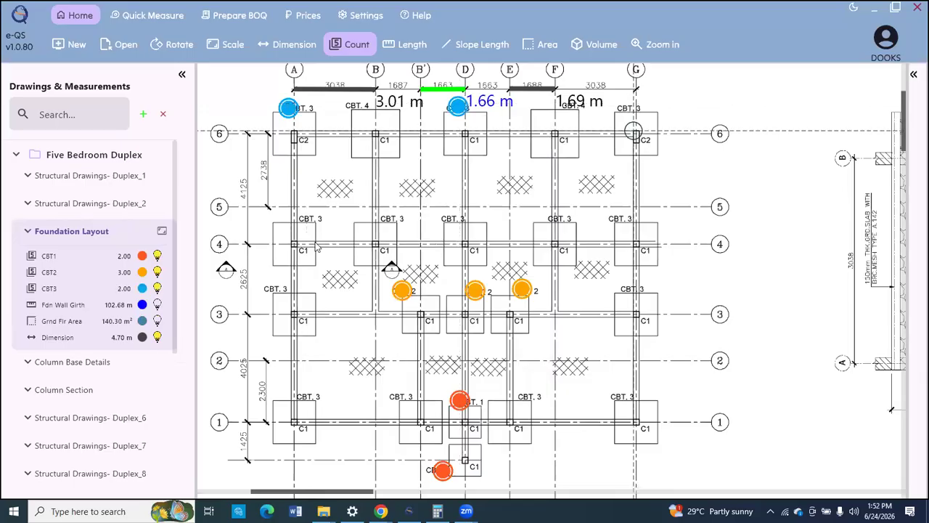
{"action": "left_click", "coordinate": [624, 106]}
{"action": "left_click", "coordinate": [297, 216]}
{"action": "left_click", "coordinate": [381, 218]}
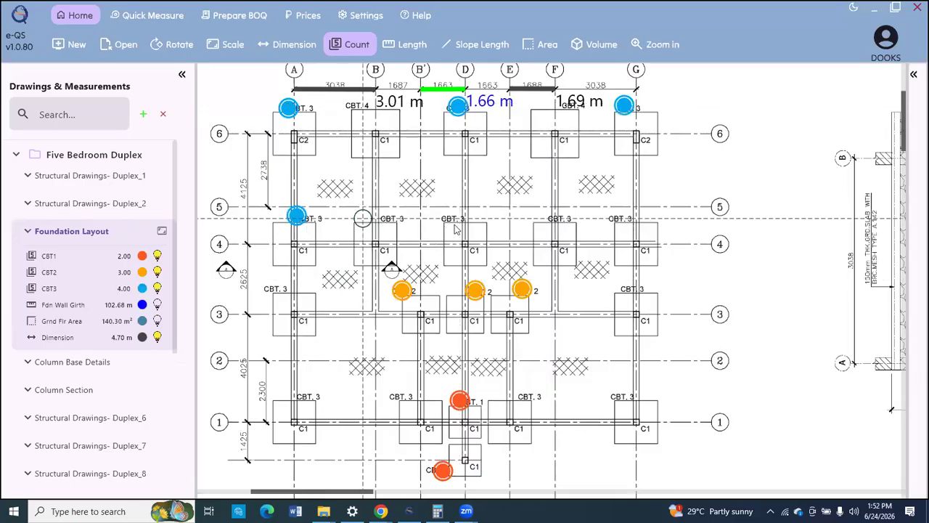
{"action": "left_click", "coordinate": [456, 217]}
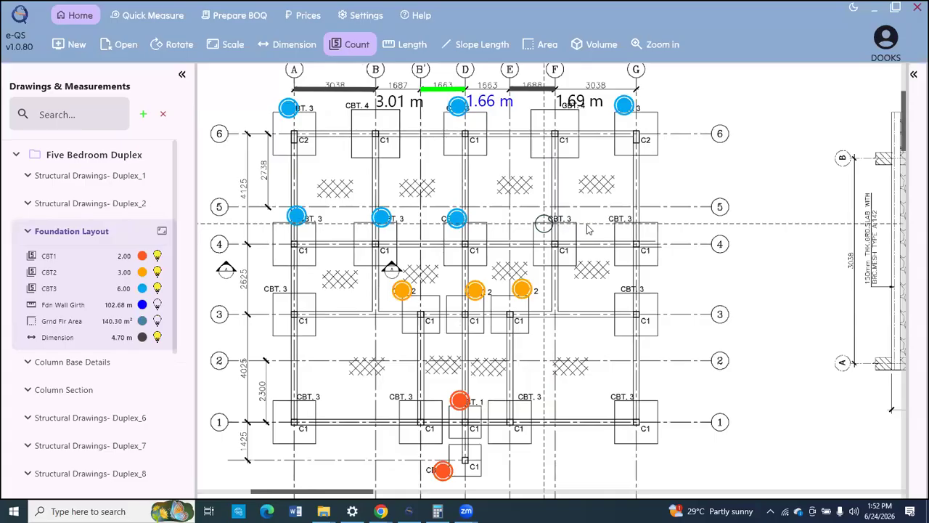
{"action": "left_click", "coordinate": [557, 219]}
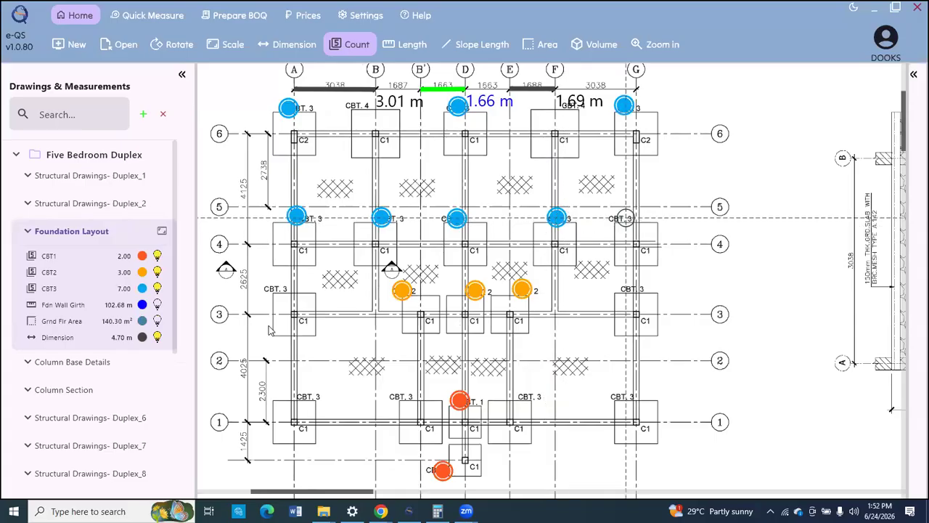
{"action": "left_click", "coordinate": [627, 218]}
{"action": "left_click", "coordinate": [282, 284]}
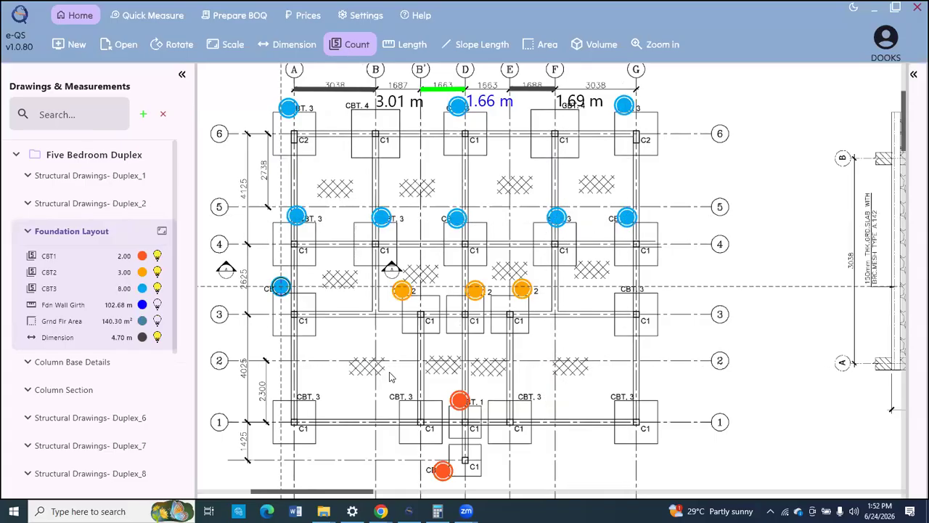
Mark the four CBT. 3 column bases on gridline 1 at A, B', E and G, and stop the CBT3 count.
{"action": "scroll", "coordinate": [344, 333], "scroll_direction": "down", "scroll_amount": 2}
{"action": "scroll", "coordinate": [389, 371], "scroll_direction": "up", "scroll_amount": 4}
{"action": "left_click", "coordinate": [341, 329]}
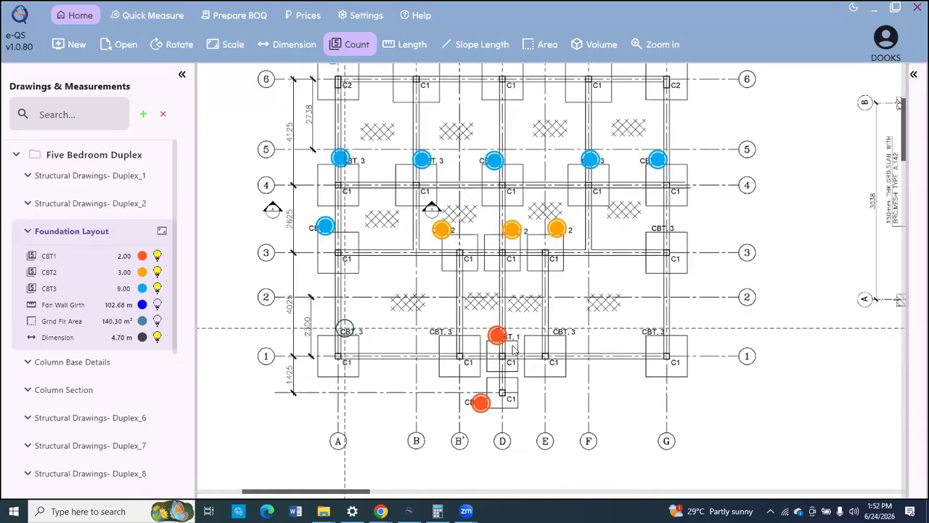
{"action": "left_click", "coordinate": [445, 330]}
{"action": "left_click", "coordinate": [555, 330]}
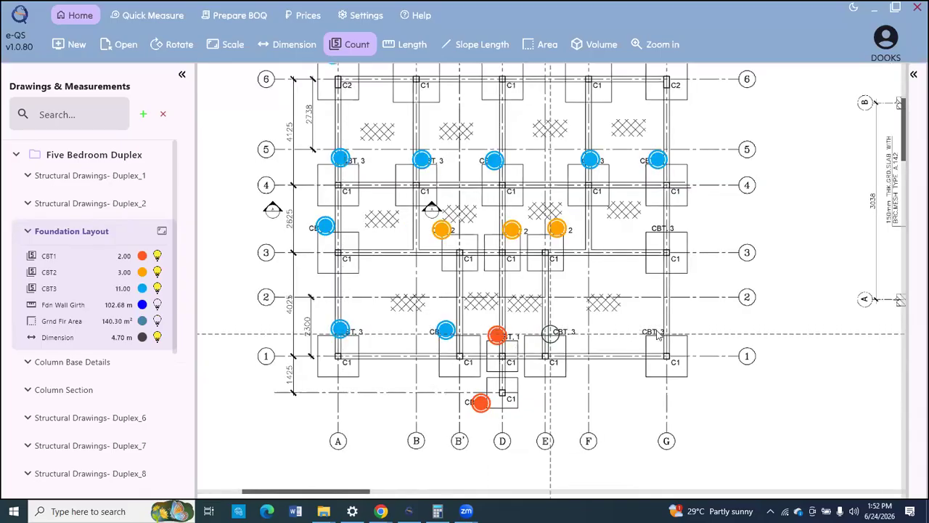
{"action": "left_click", "coordinate": [656, 333]}
{"action": "scroll", "coordinate": [448, 317], "scroll_direction": "down", "scroll_amount": 3}
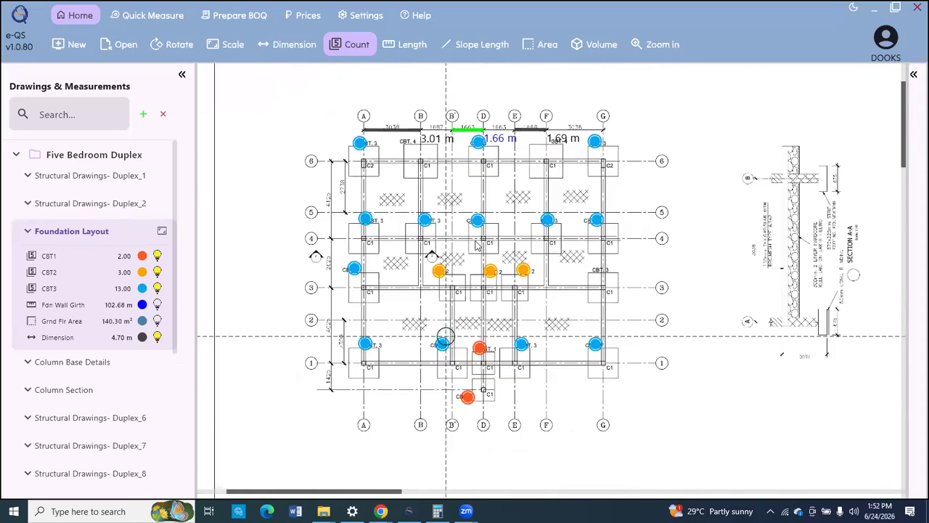
{"action": "right_click", "coordinate": [467, 210]}
{"action": "left_click", "coordinate": [478, 267]}
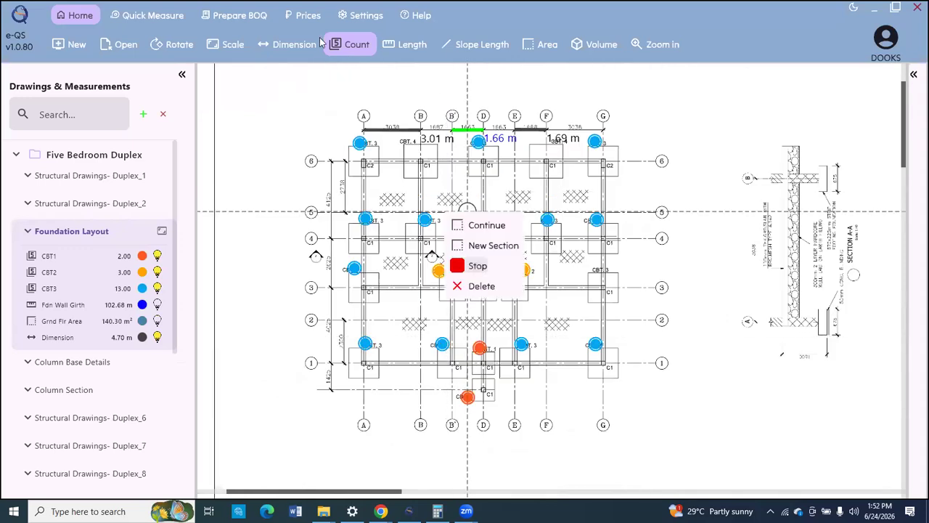
Create a count named CBT4, mark both CBT. 4 column bases on gridline 6 at B and F, and stop counting.
{"action": "left_click", "coordinate": [415, 191]}
{"action": "left_click", "coordinate": [414, 190]}
{"action": "type", "text": "CBT4"}
{"action": "left_click", "coordinate": [521, 351]}
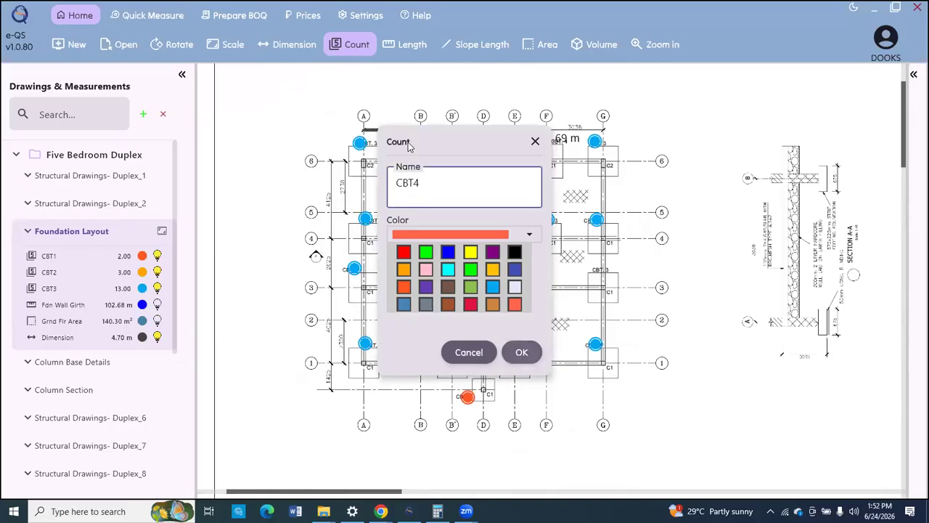
{"action": "left_click", "coordinate": [407, 141]}
{"action": "left_click", "coordinate": [551, 140]}
{"action": "right_click", "coordinate": [528, 204]}
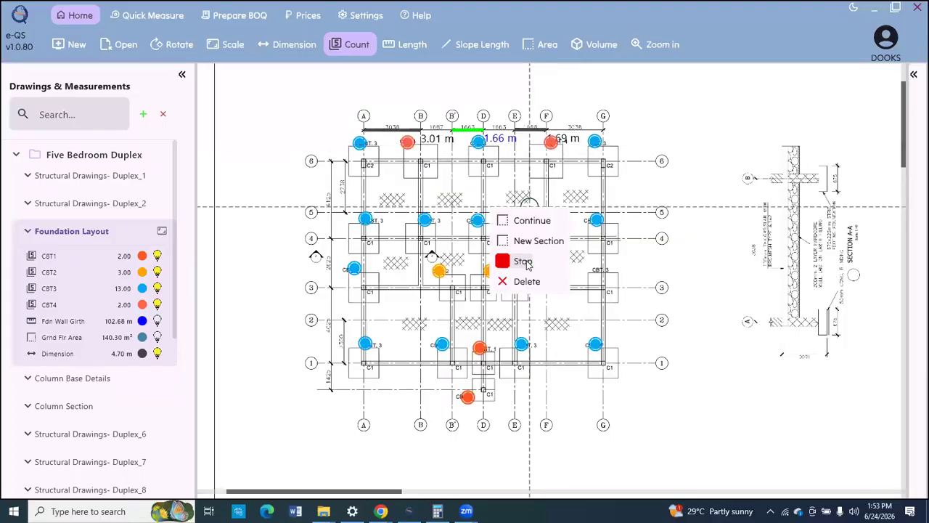
{"action": "left_click", "coordinate": [523, 261]}
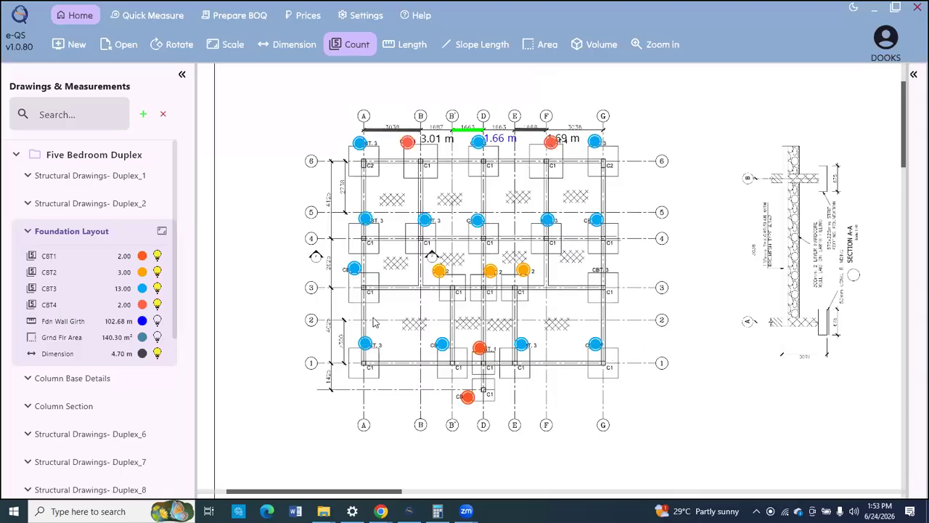
Resume the CBT3 count with a new section, mark the missed CBT. 3 base on gridline 3 at G, and stop counting.
{"action": "scroll", "coordinate": [571, 318], "scroll_direction": "up", "scroll_amount": 2}
{"action": "scroll", "coordinate": [581, 282], "scroll_direction": "down", "scroll_amount": 2}
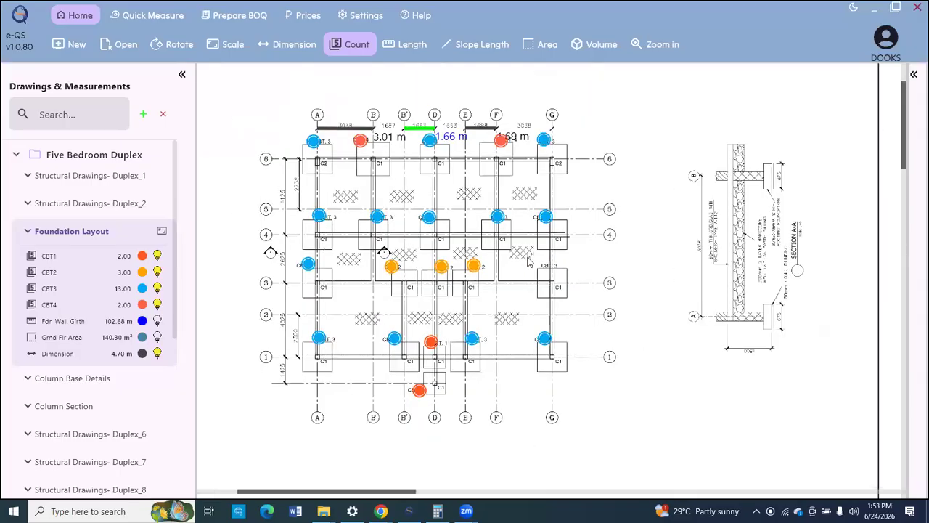
{"action": "scroll", "coordinate": [548, 286], "scroll_direction": "up", "scroll_amount": 3}
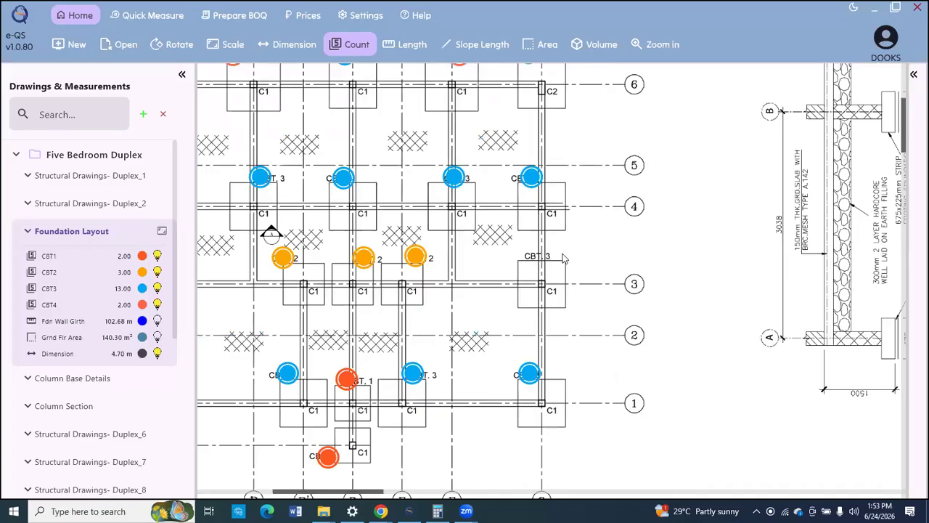
{"action": "scroll", "coordinate": [553, 225], "scroll_direction": "up", "scroll_amount": 3}
{"action": "scroll", "coordinate": [544, 158], "scroll_direction": "down", "scroll_amount": 2}
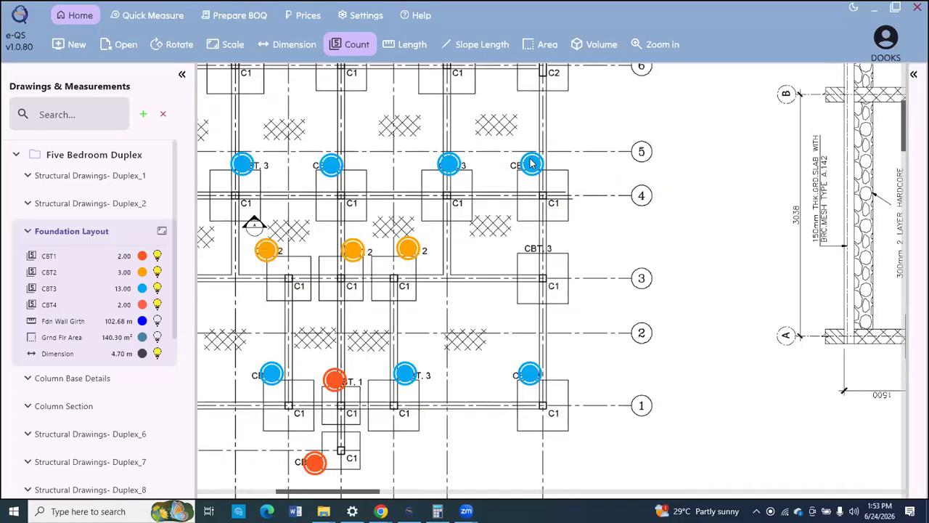
{"action": "left_click", "coordinate": [531, 163]}
{"action": "right_click", "coordinate": [585, 267]}
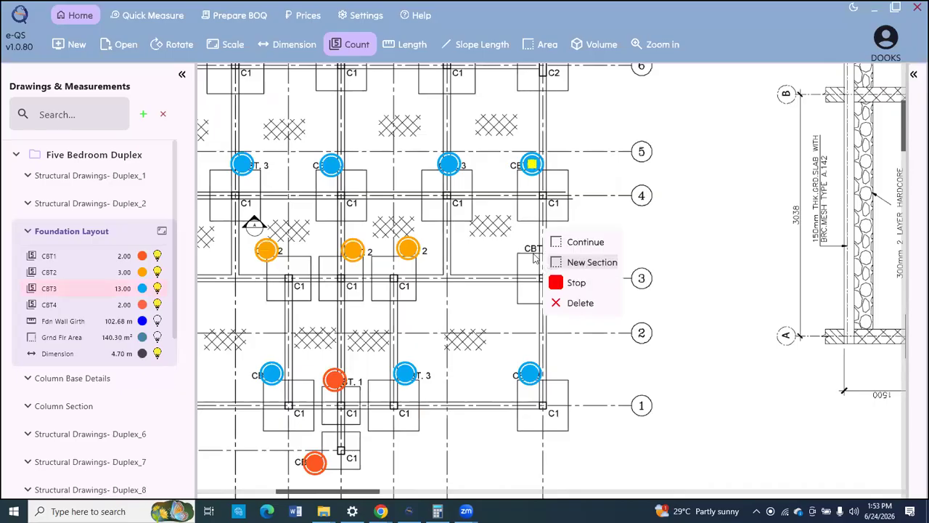
{"action": "left_click", "coordinate": [585, 262]}
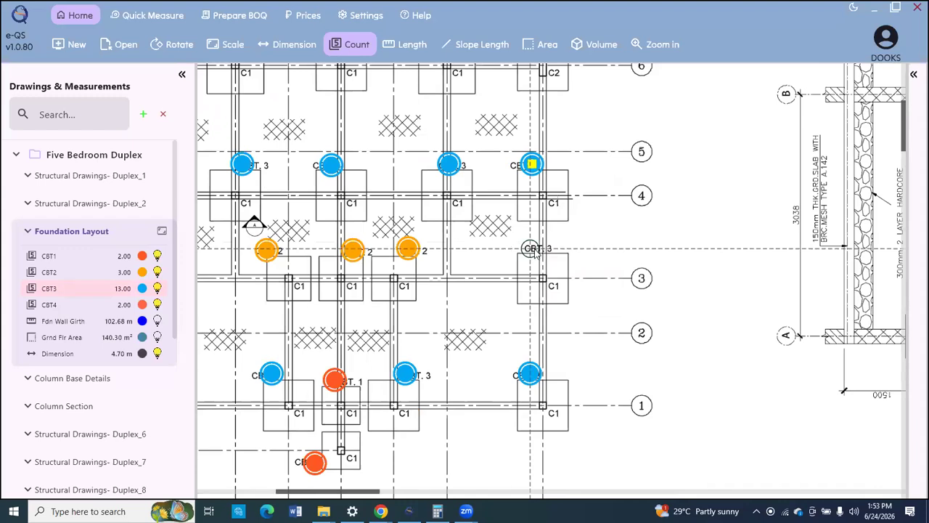
{"action": "left_click", "coordinate": [530, 249]}
{"action": "scroll", "coordinate": [606, 216], "scroll_direction": "down", "scroll_amount": 3}
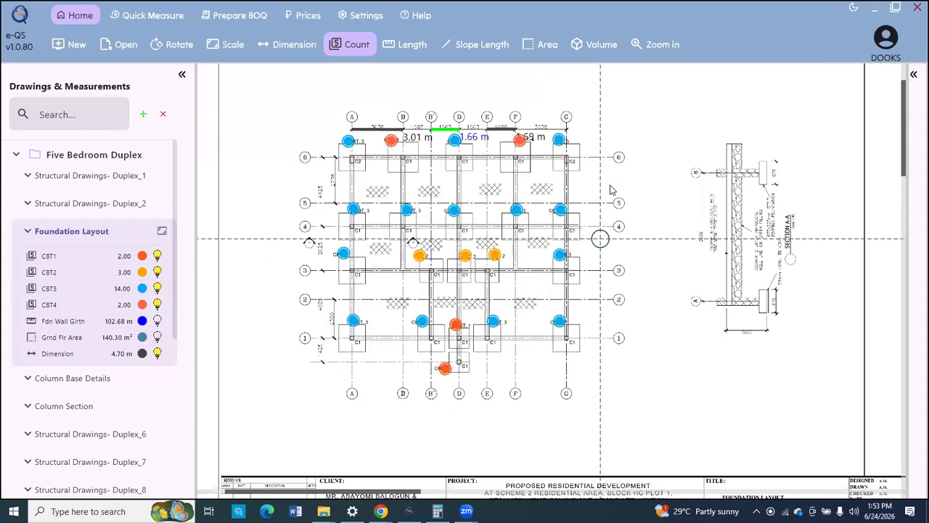
{"action": "left_click", "coordinate": [608, 264]}
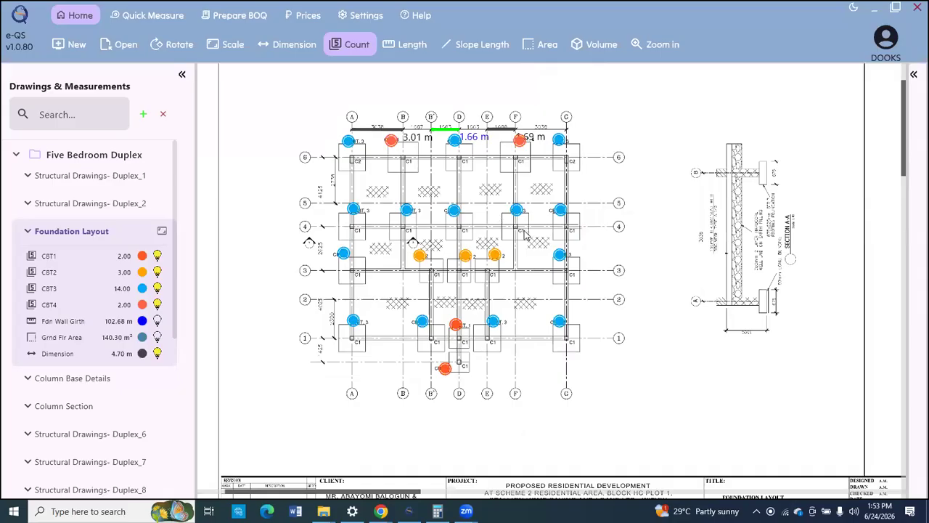
Open the Column Base Details drawing and examine the plan dimensions of Column Base 1 and Column Base 2.
{"action": "left_click", "coordinate": [76, 380]}
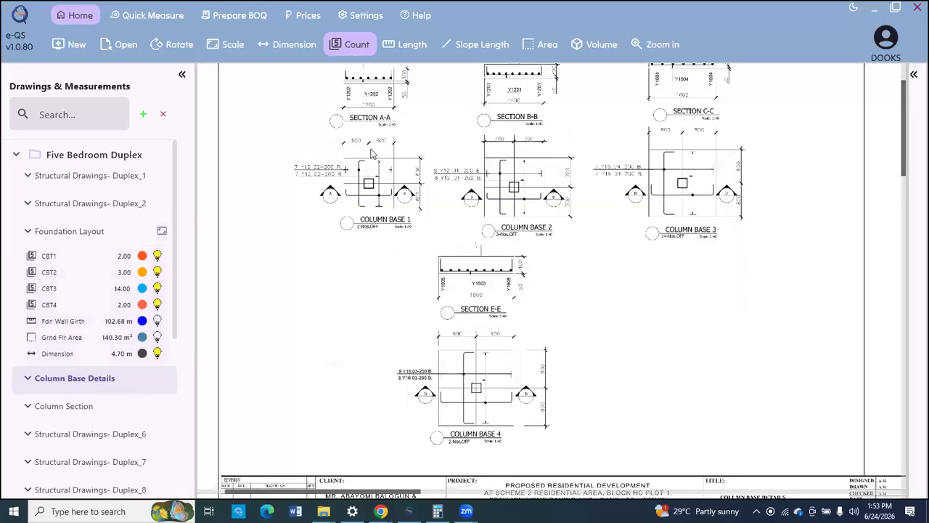
{"action": "scroll", "coordinate": [372, 154], "scroll_direction": "down", "scroll_amount": 3}
{"action": "scroll", "coordinate": [385, 207], "scroll_direction": "up", "scroll_amount": 5}
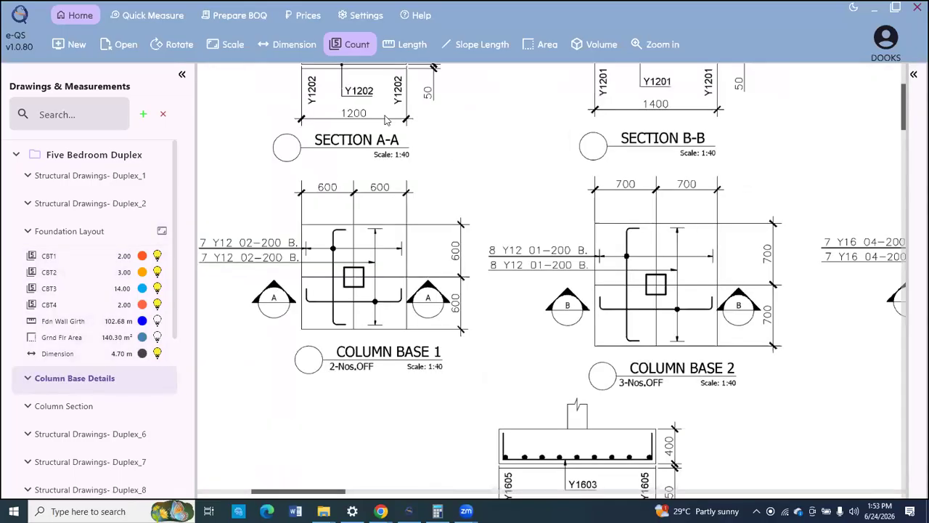
Examine the plans of Column Base 1 and Column Base 2 with Sections A-A and B-B for sizes, thicknesses and reinforcement.
{"action": "scroll", "coordinate": [385, 120], "scroll_direction": "down", "scroll_amount": 3}
{"action": "scroll", "coordinate": [383, 219], "scroll_direction": "up", "scroll_amount": 2}
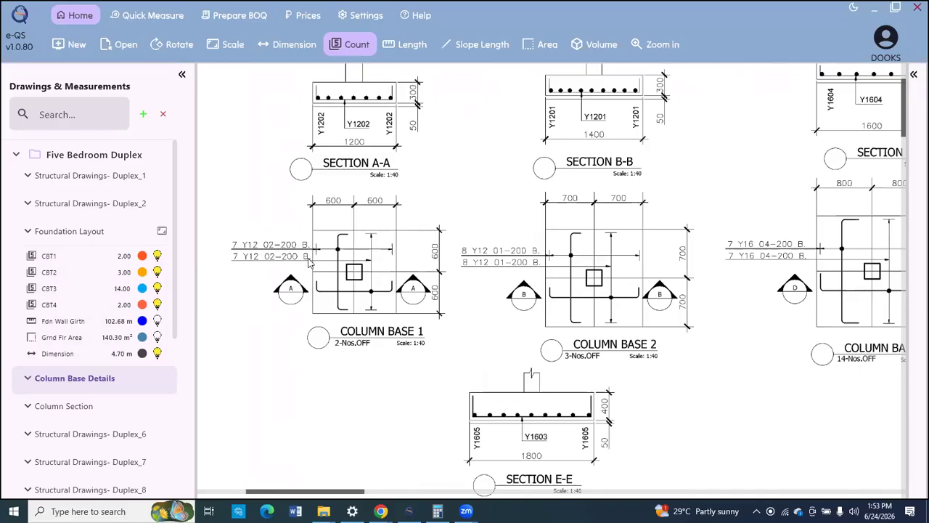
{"action": "scroll", "coordinate": [353, 111], "scroll_direction": "down", "scroll_amount": 1}
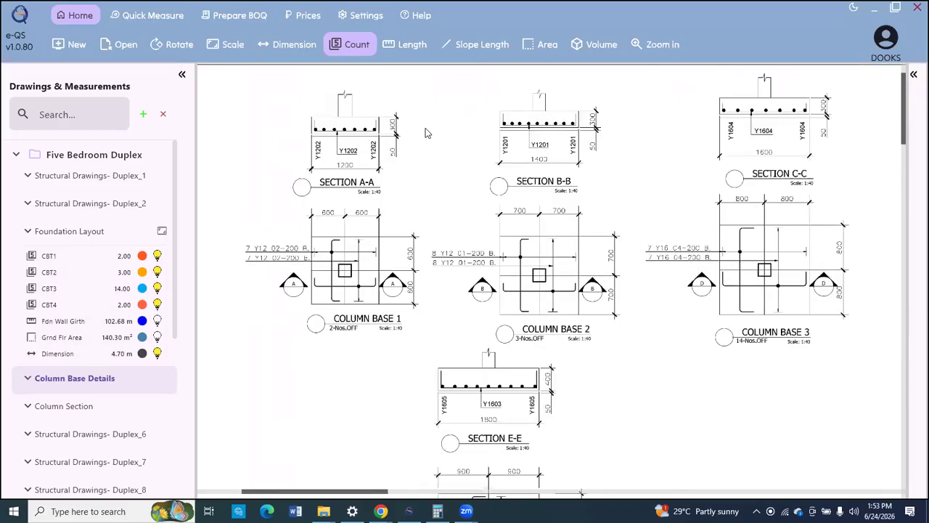
{"action": "scroll", "coordinate": [426, 133], "scroll_direction": "up", "scroll_amount": 2}
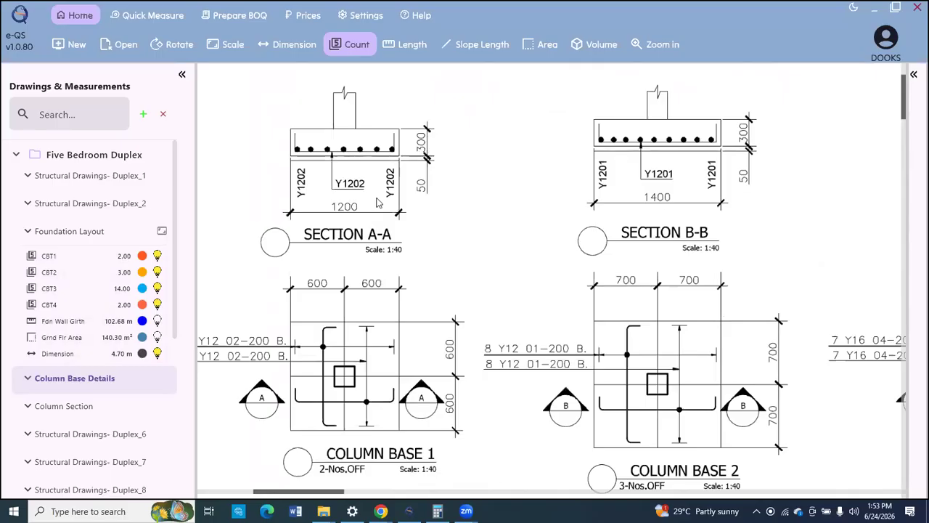
{"action": "scroll", "coordinate": [376, 203], "scroll_direction": "down", "scroll_amount": 2}
{"action": "scroll", "coordinate": [589, 340], "scroll_direction": "down", "scroll_amount": 1}
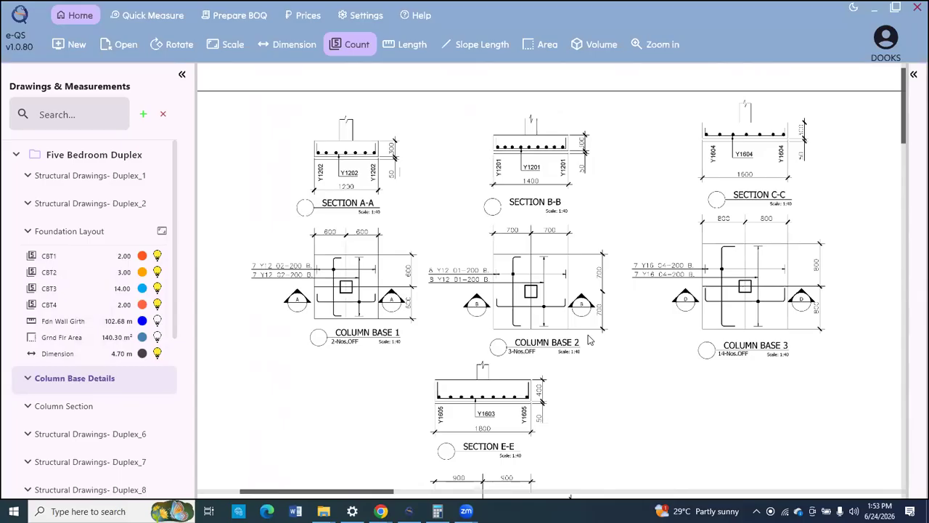
{"action": "scroll", "coordinate": [589, 340], "scroll_direction": "up", "scroll_amount": 2}
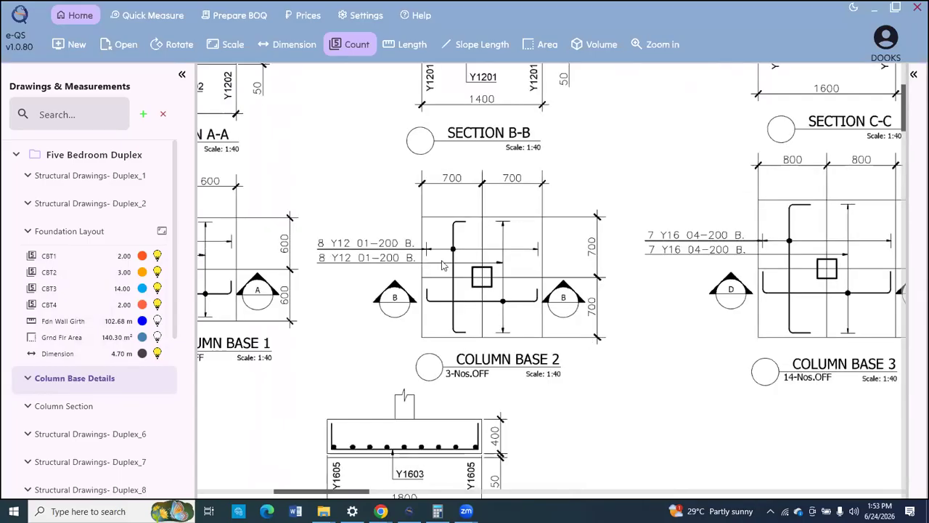
{"action": "scroll", "coordinate": [412, 271], "scroll_direction": "down", "scroll_amount": 1}
{"action": "scroll", "coordinate": [450, 290], "scroll_direction": "down", "scroll_amount": 1}
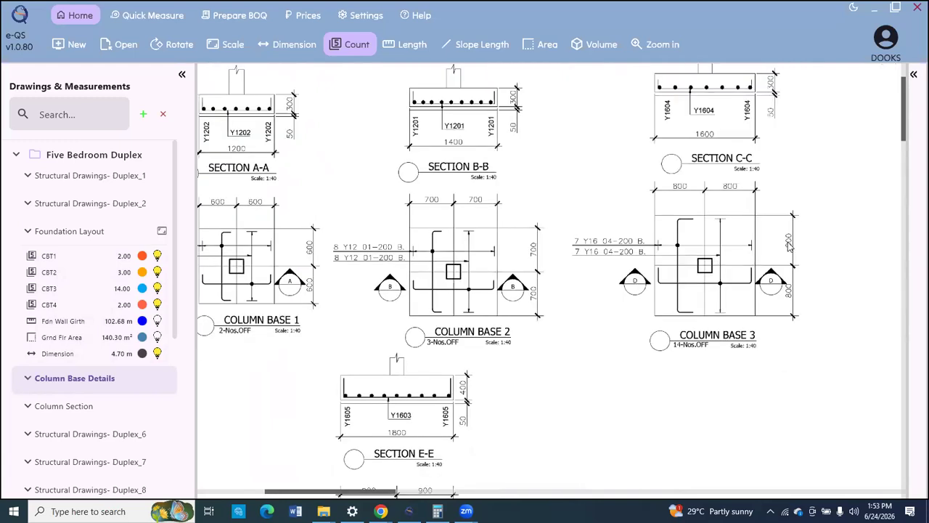
Examine the Column Base 3 plan and Section C-C for the base size, thickness and blinding depth.
{"action": "scroll", "coordinate": [711, 265], "scroll_direction": "down", "scroll_amount": 1}
{"action": "scroll", "coordinate": [629, 284], "scroll_direction": "up", "scroll_amount": 3}
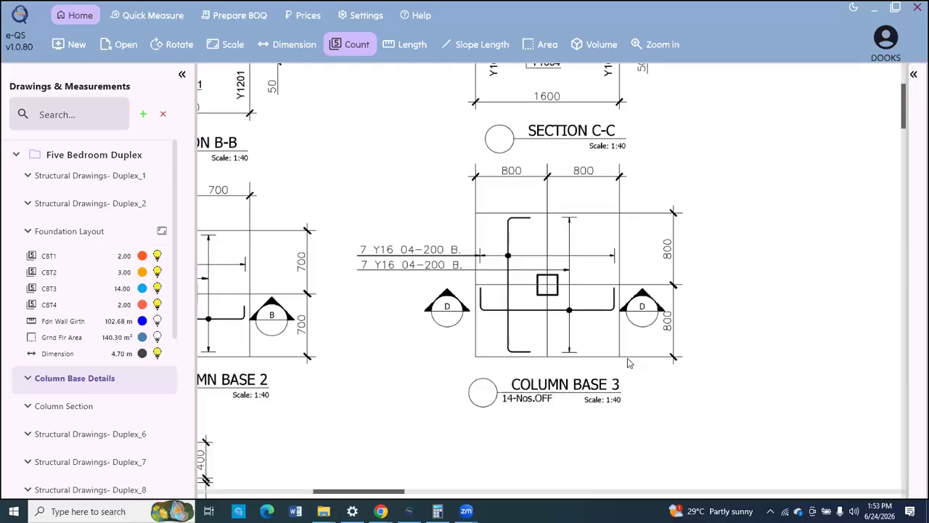
{"action": "scroll", "coordinate": [615, 168], "scroll_direction": "down", "scroll_amount": 2}
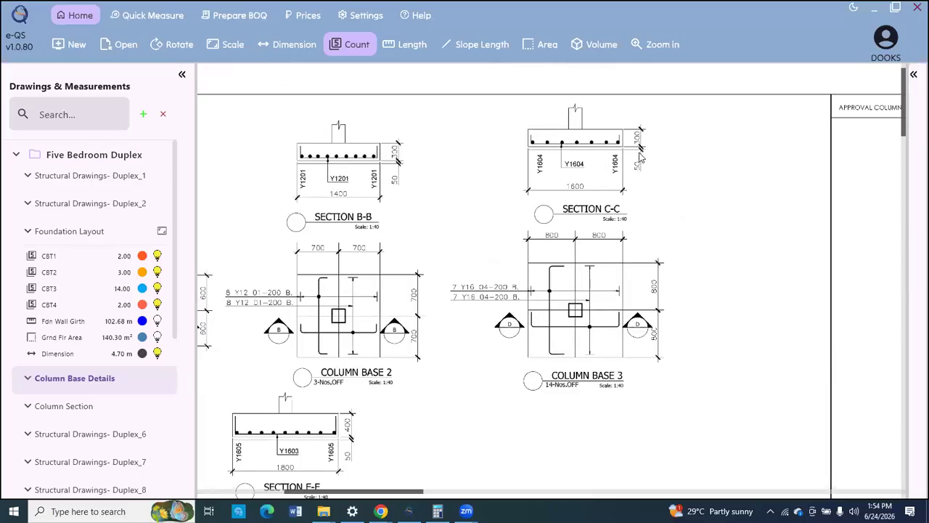
{"action": "scroll", "coordinate": [640, 156], "scroll_direction": "up", "scroll_amount": 3}
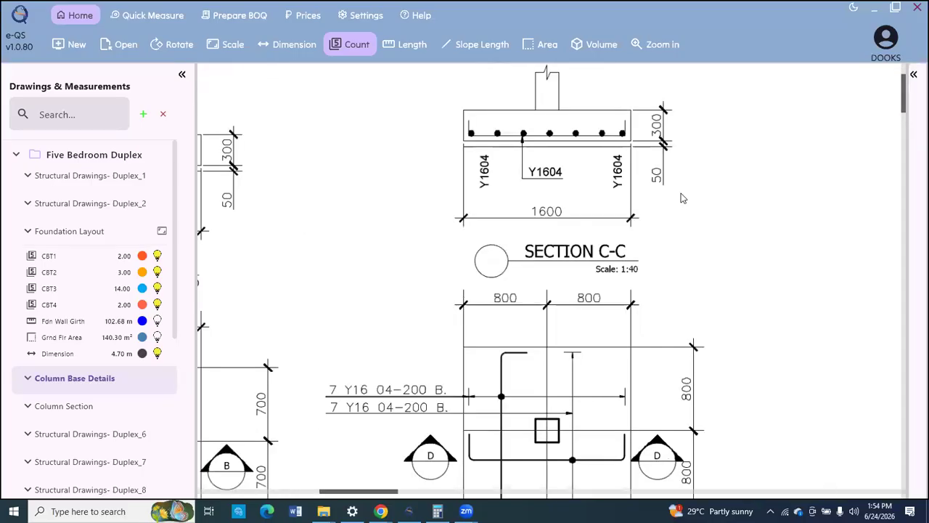
{"action": "scroll", "coordinate": [680, 194], "scroll_direction": "down", "scroll_amount": 2}
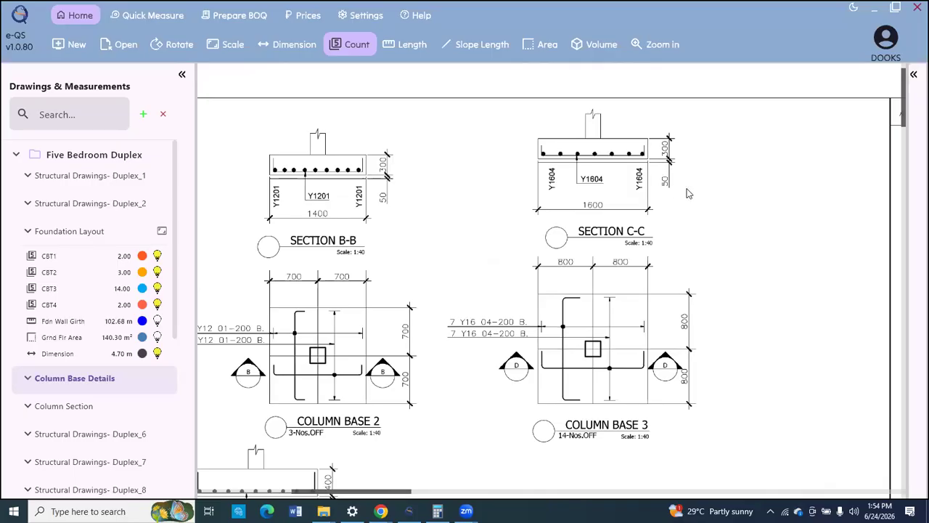
{"action": "scroll", "coordinate": [675, 161], "scroll_direction": "down", "scroll_amount": 1}
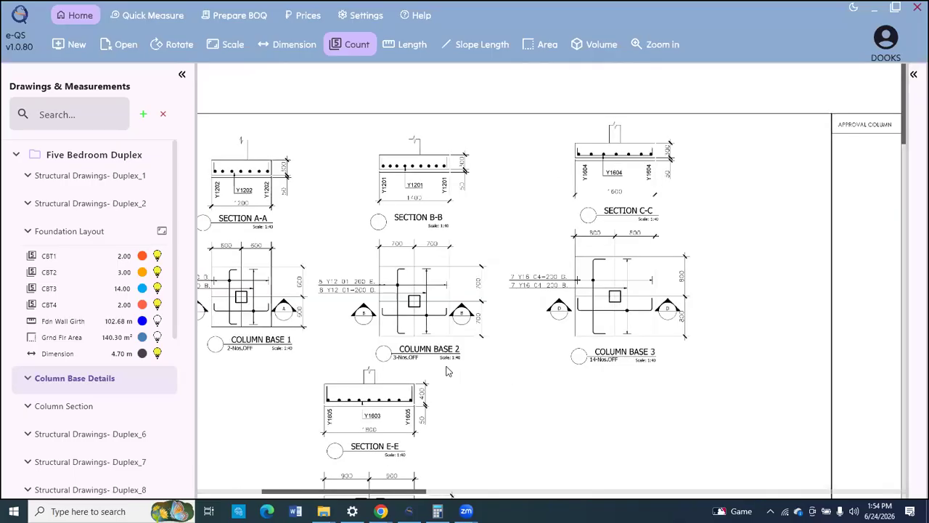
Examine the Column Base 4 plan and Section E-E for the base size, thickness and reinforcement.
{"action": "scroll", "coordinate": [449, 371], "scroll_direction": "down", "scroll_amount": 2}
{"action": "scroll", "coordinate": [468, 377], "scroll_direction": "up", "scroll_amount": 3}
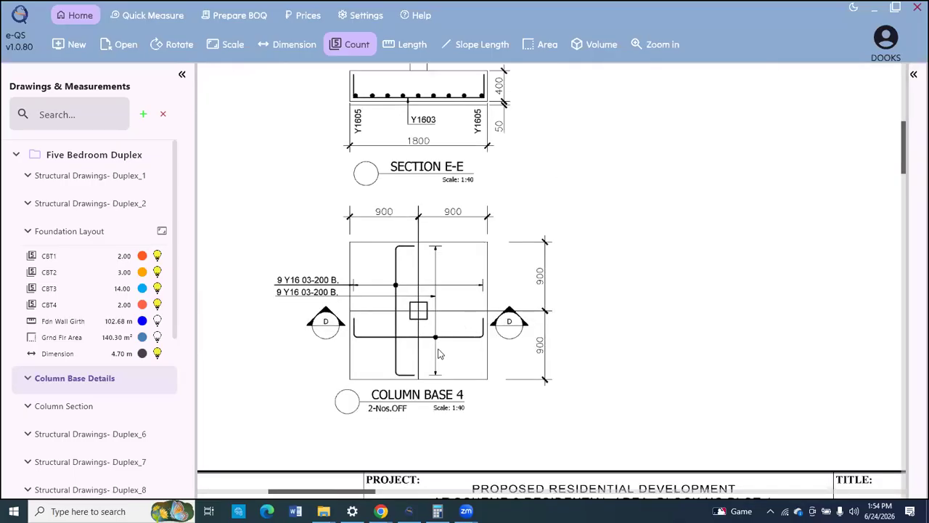
{"action": "scroll", "coordinate": [325, 297], "scroll_direction": "down", "scroll_amount": 1}
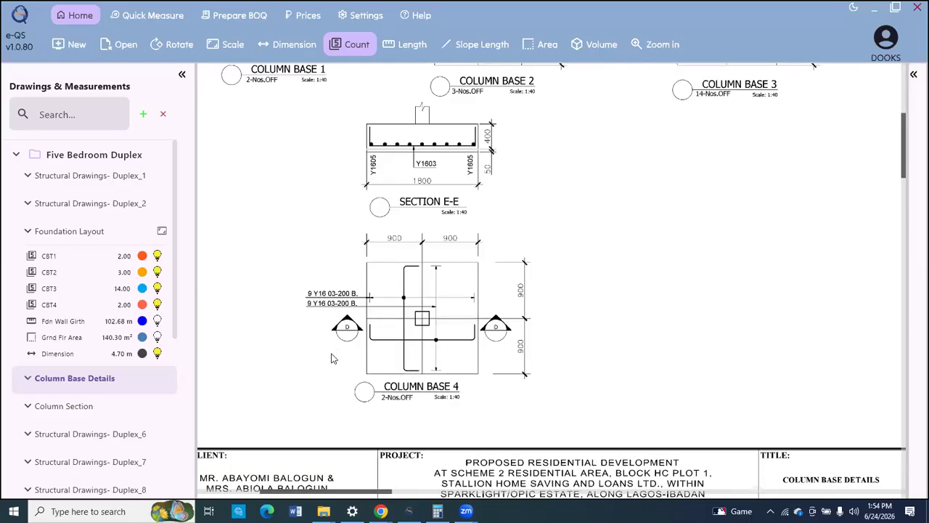
{"action": "scroll", "coordinate": [332, 356], "scroll_direction": "up", "scroll_amount": 2}
{"action": "scroll", "coordinate": [497, 152], "scroll_direction": "down", "scroll_amount": 1}
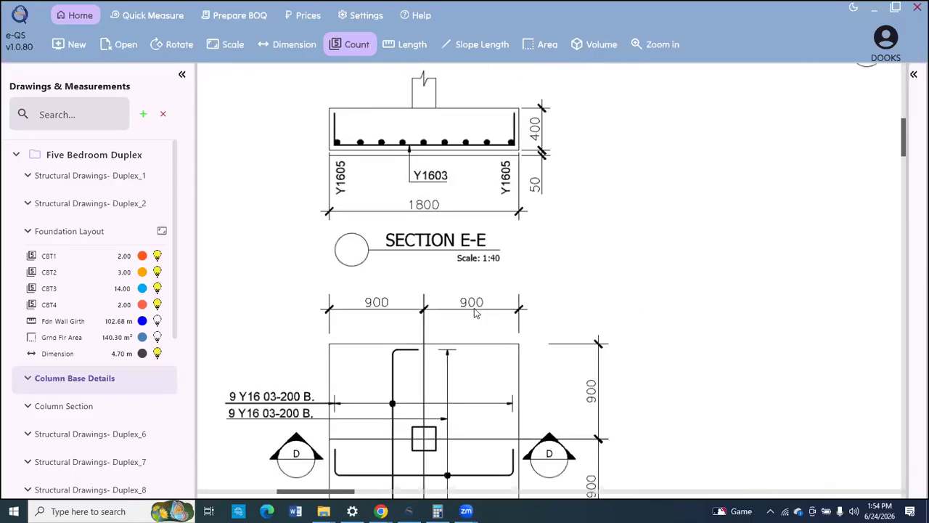
{"action": "scroll", "coordinate": [558, 170], "scroll_direction": "up", "scroll_amount": 1}
{"action": "scroll", "coordinate": [485, 203], "scroll_direction": "up", "scroll_amount": 1}
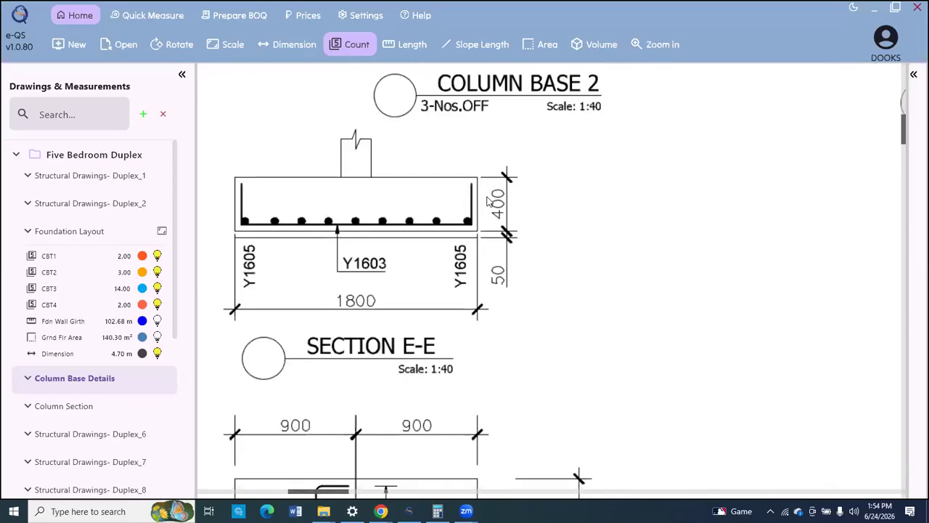
{"action": "scroll", "coordinate": [478, 219], "scroll_direction": "down", "scroll_amount": 1}
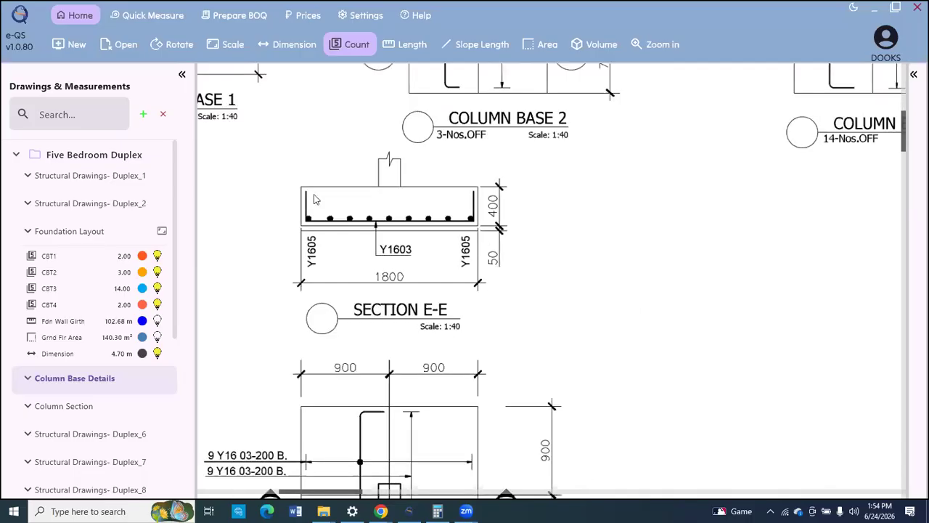
{"action": "scroll", "coordinate": [321, 207], "scroll_direction": "down", "scroll_amount": 1}
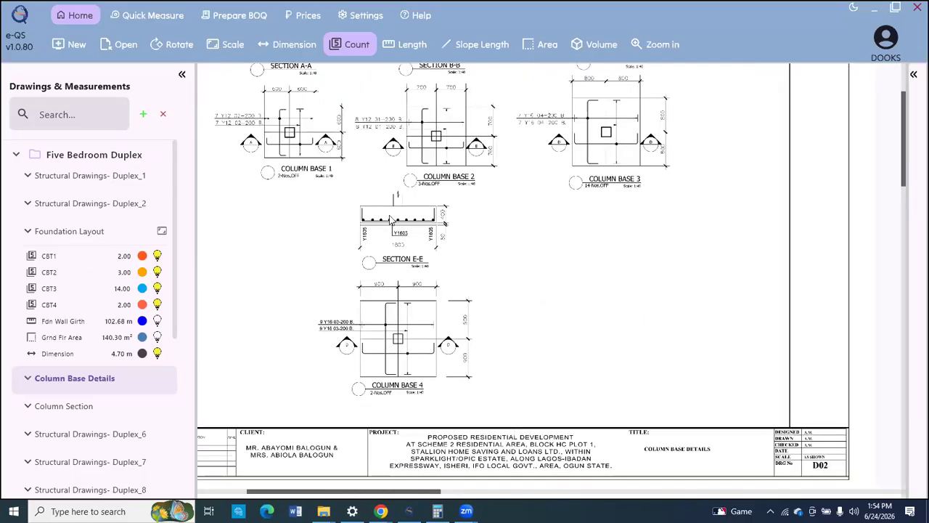
Return to the Foundation Layout drawing and open the Strip & Pad substructure work items for BOQ preparation.
{"action": "left_click", "coordinate": [86, 256]}
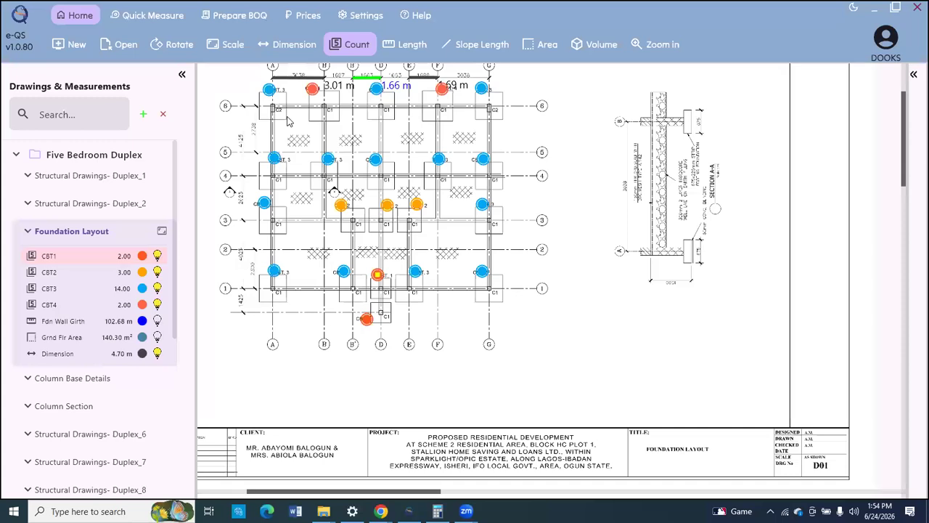
{"action": "scroll", "coordinate": [287, 121], "scroll_direction": "up", "scroll_amount": 1}
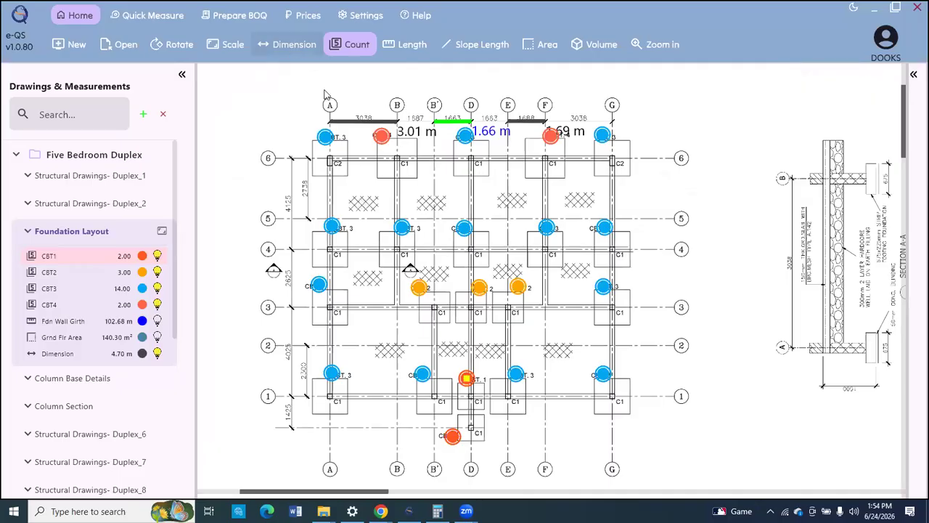
{"action": "left_click", "coordinate": [237, 19]}
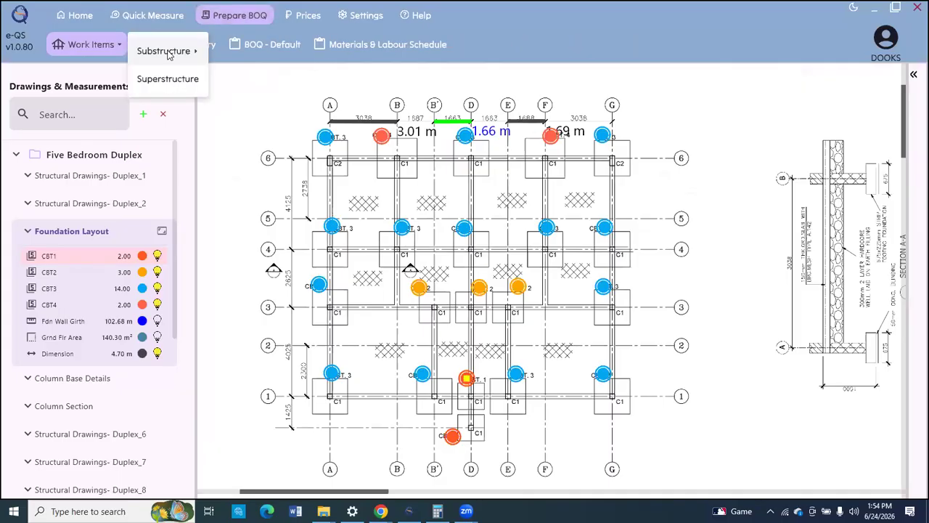
{"action": "left_click", "coordinate": [157, 52]}
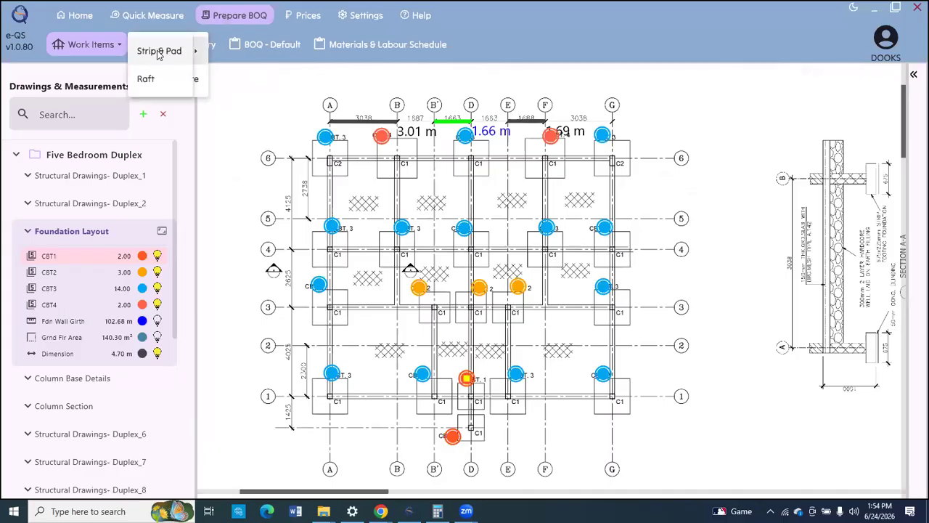
{"action": "left_click", "coordinate": [159, 52]}
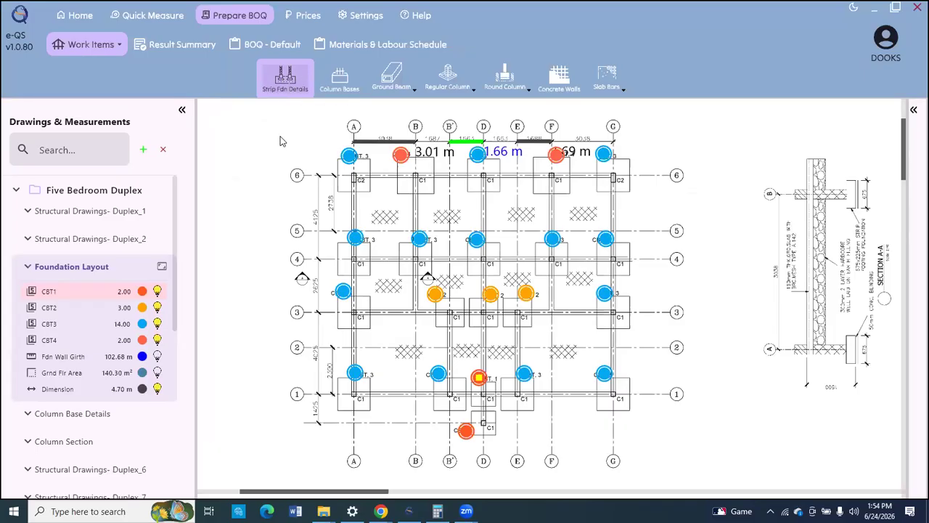
Examine Section A-A on the Foundation Layout for the trench depth, footing width and thickness, blinding, hardcore and slab thickness.
{"action": "scroll", "coordinate": [785, 313], "scroll_direction": "down", "scroll_amount": 1}
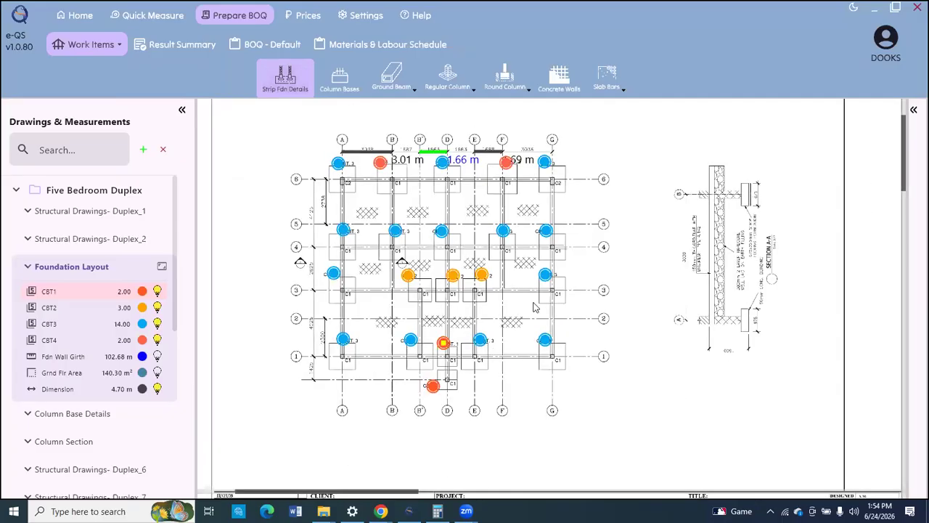
{"action": "scroll", "coordinate": [533, 308], "scroll_direction": "up", "scroll_amount": 2}
{"action": "scroll", "coordinate": [711, 431], "scroll_direction": "down", "scroll_amount": 1}
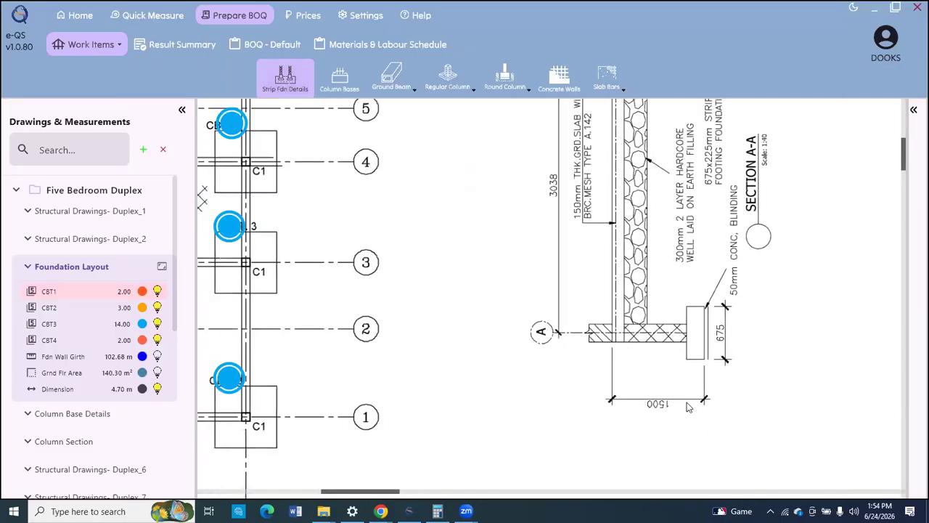
{"action": "scroll", "coordinate": [689, 408], "scroll_direction": "up", "scroll_amount": 1}
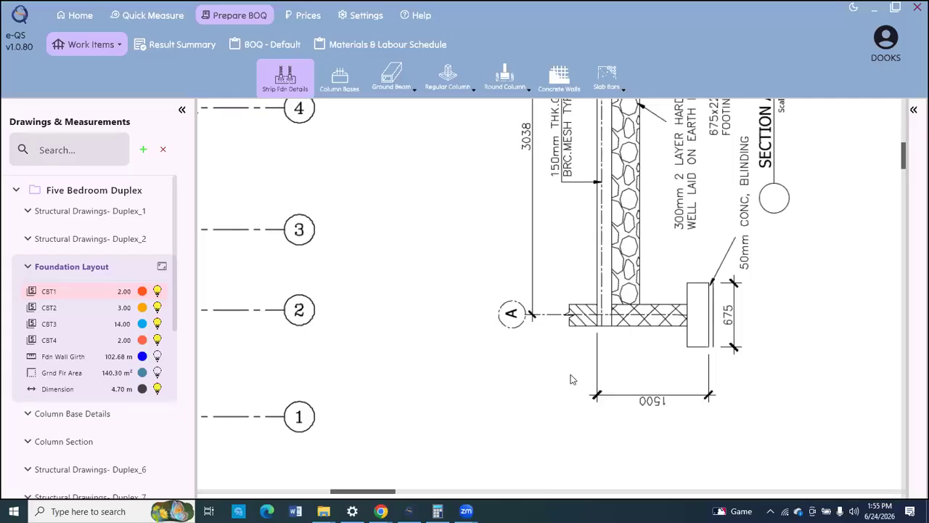
{"action": "scroll", "coordinate": [570, 381], "scroll_direction": "down", "scroll_amount": 2}
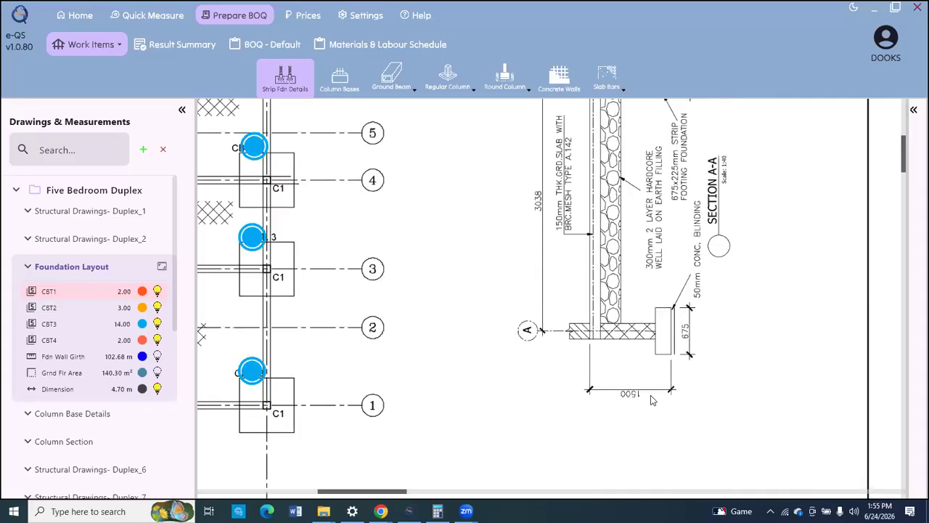
{"action": "scroll", "coordinate": [628, 356], "scroll_direction": "up", "scroll_amount": 1}
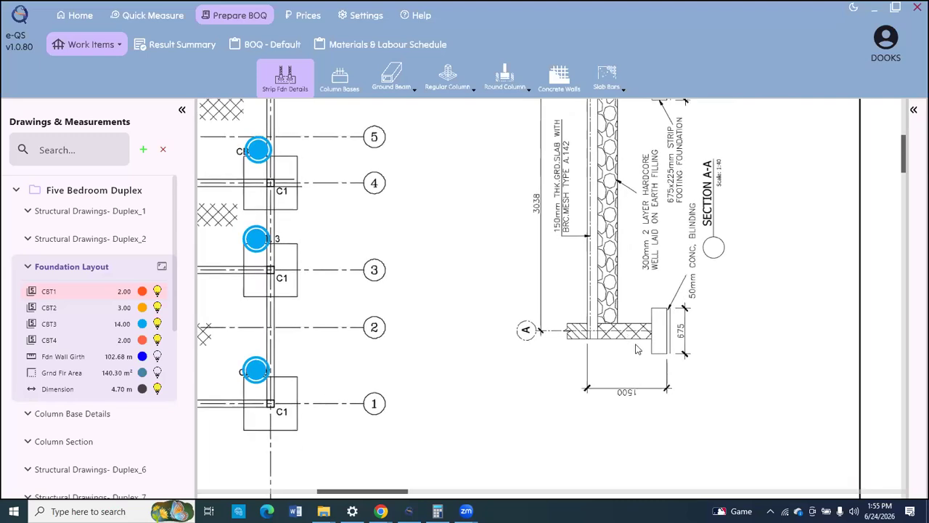
{"action": "scroll", "coordinate": [629, 335], "scroll_direction": "up", "scroll_amount": 1}
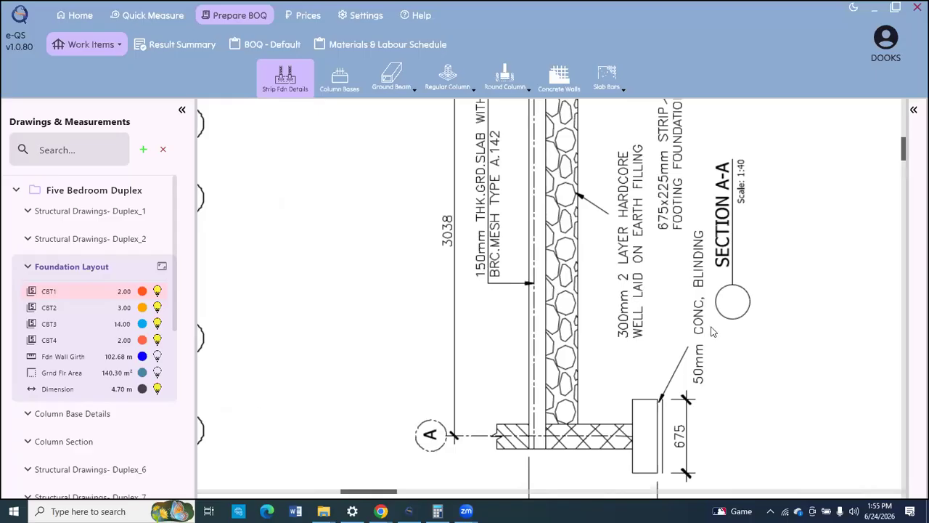
{"action": "scroll", "coordinate": [713, 329], "scroll_direction": "down", "scroll_amount": 1}
{"action": "scroll", "coordinate": [688, 285], "scroll_direction": "down", "scroll_amount": 1}
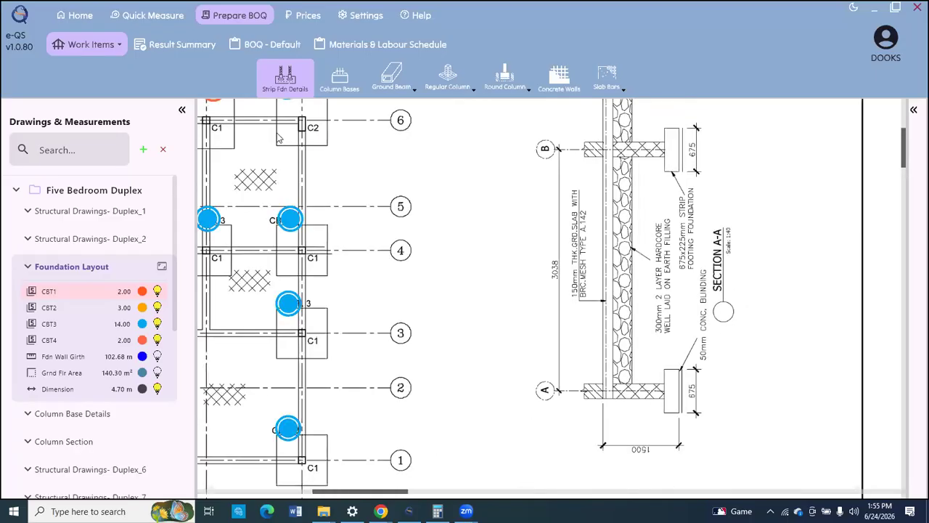
{"action": "scroll", "coordinate": [444, 217], "scroll_direction": "down", "scroll_amount": 1}
{"action": "scroll", "coordinate": [445, 218], "scroll_direction": "down", "scroll_amount": 3}
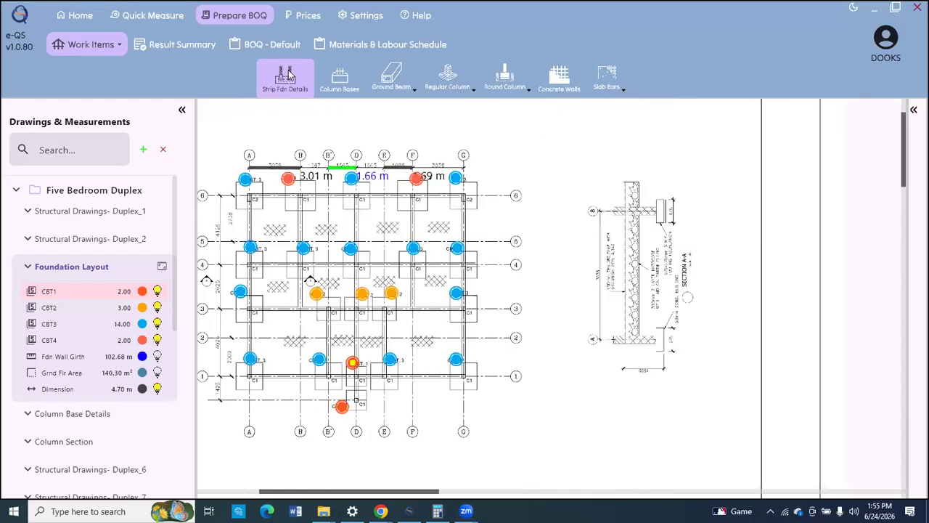
Open the Strip Foundation Details form and enter Fdn as the description and 350 m² as the site area.
{"action": "left_click", "coordinate": [288, 75]}
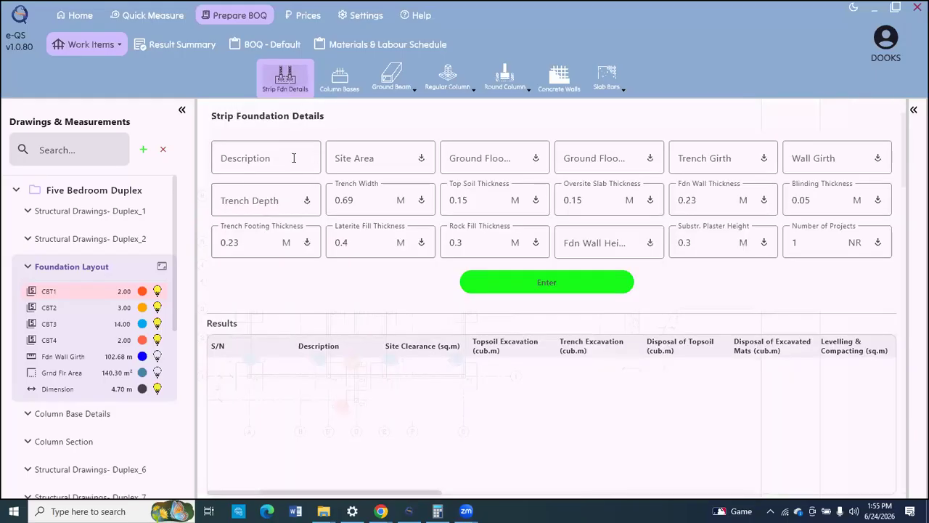
{"action": "left_click", "coordinate": [294, 158]}
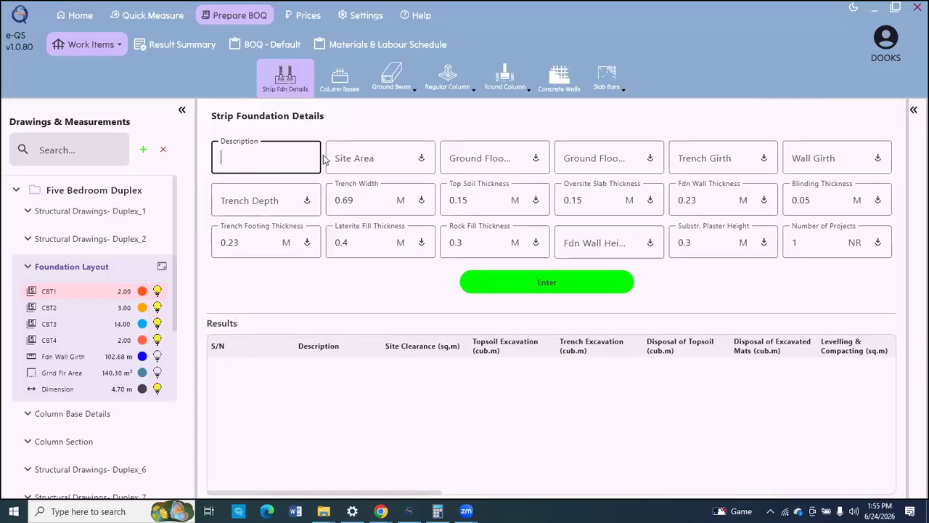
{"action": "type", "text": "Fdn"}
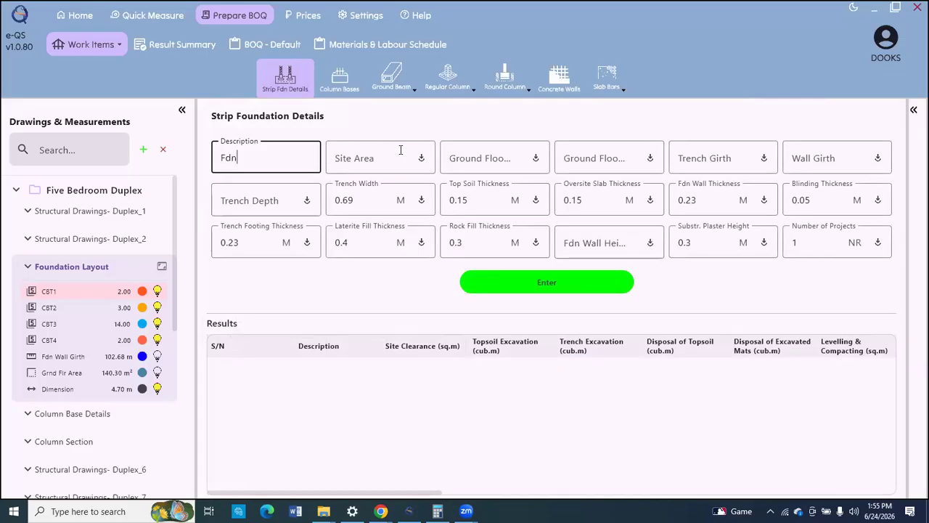
{"action": "left_click", "coordinate": [400, 149]}
{"action": "type", "text": "350"}
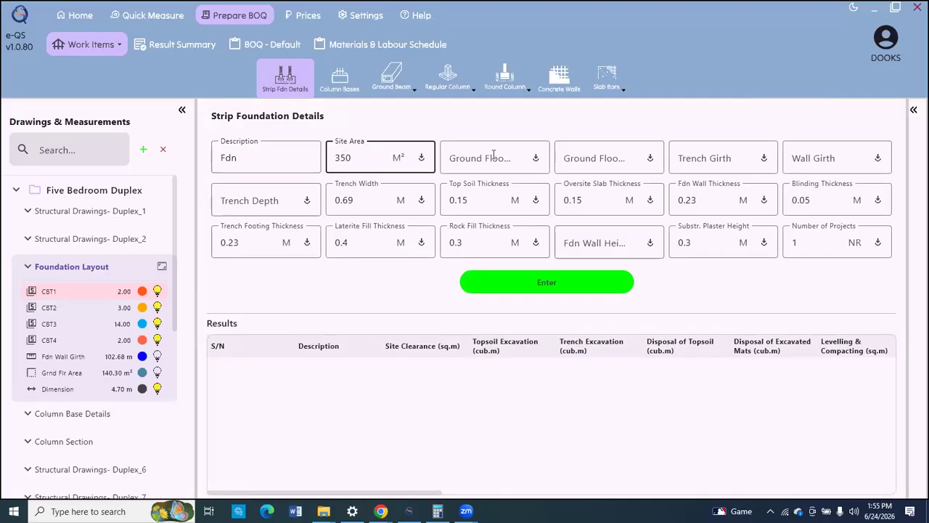
Import the ground floor area of 140.30 m² from the Grnd Flr Area measurement and set the ground floor perimeter to 49.91 m.
{"action": "left_click", "coordinate": [494, 156]}
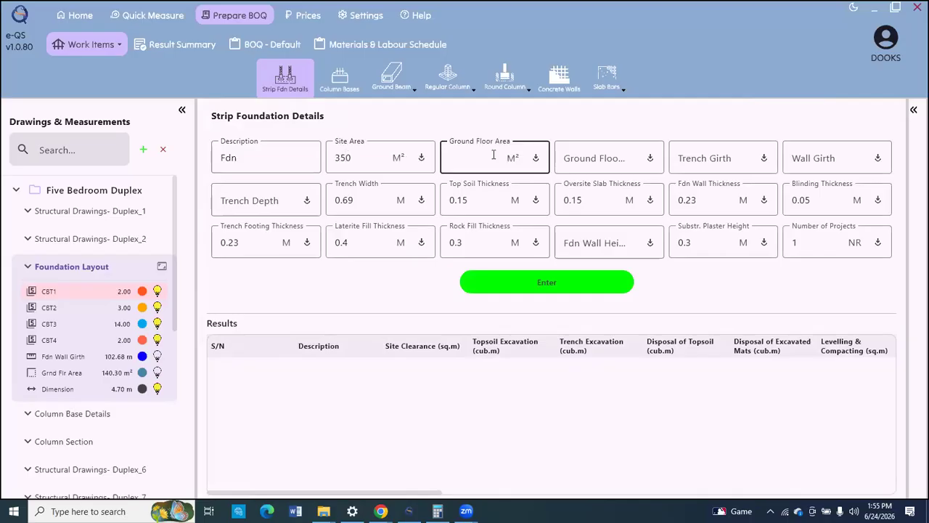
{"action": "left_click", "coordinate": [536, 156]}
{"action": "left_click", "coordinate": [82, 374]}
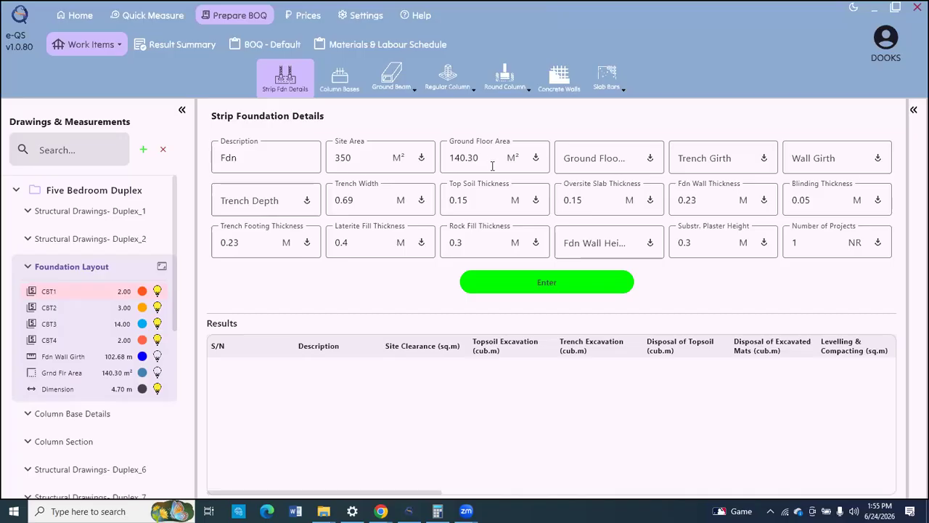
{"action": "left_click", "coordinate": [593, 157]}
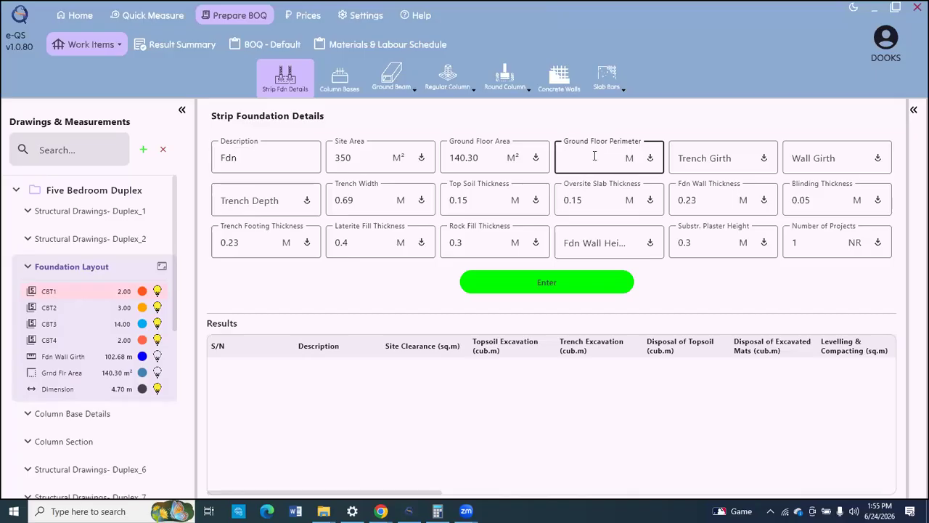
{"action": "type", "text": "49.91"}
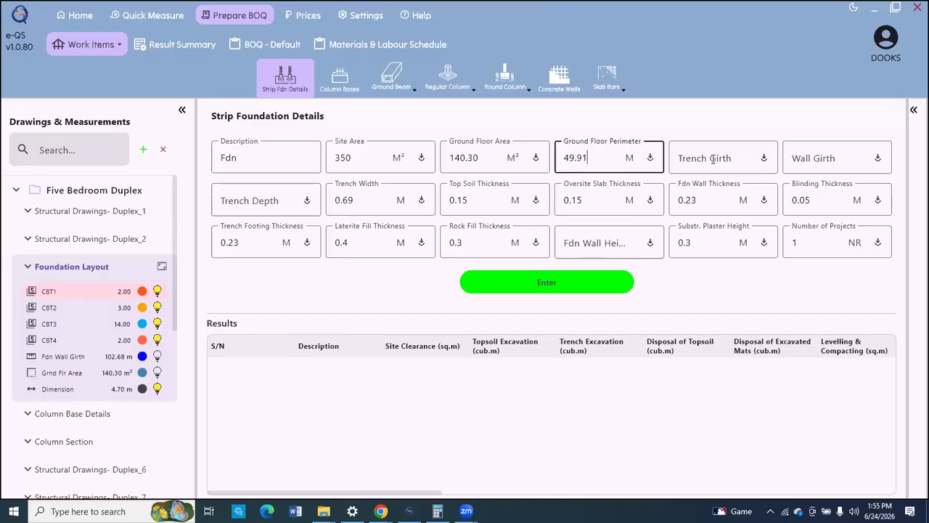
Set the trench girth to 56.45 m and import the wall girth of 102.68 m from the Fdn Wall Girth measurement.
{"action": "left_click", "coordinate": [713, 158]}
{"action": "type", "text": "56."}
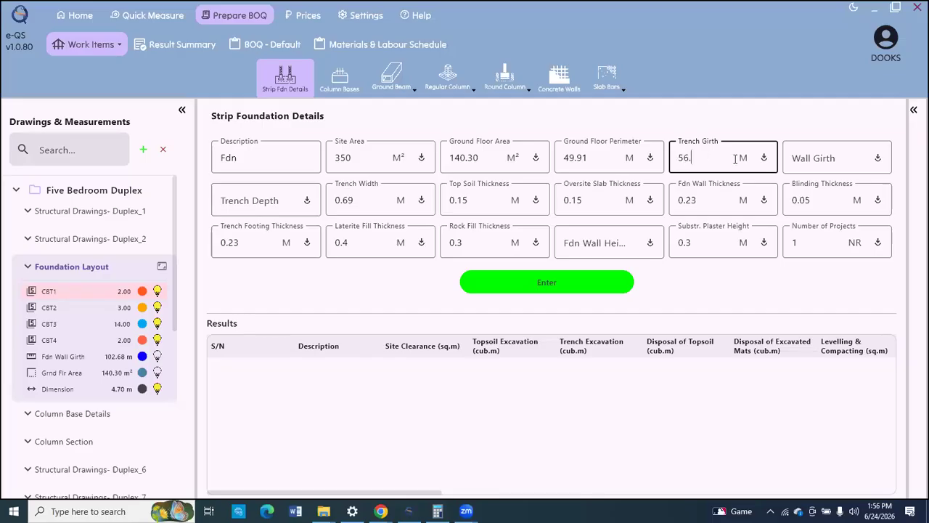
{"action": "type", "text": "45"}
{"action": "left_click", "coordinate": [869, 158]}
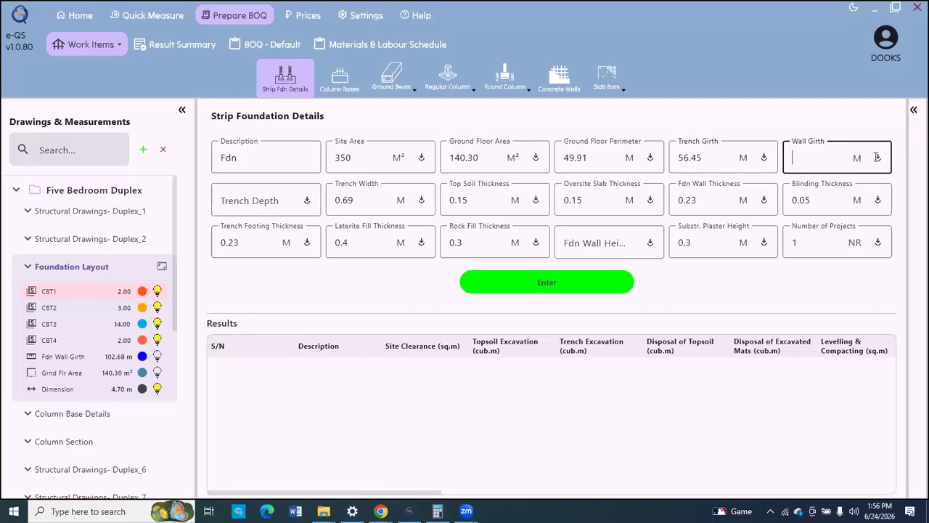
{"action": "left_click", "coordinate": [877, 158]}
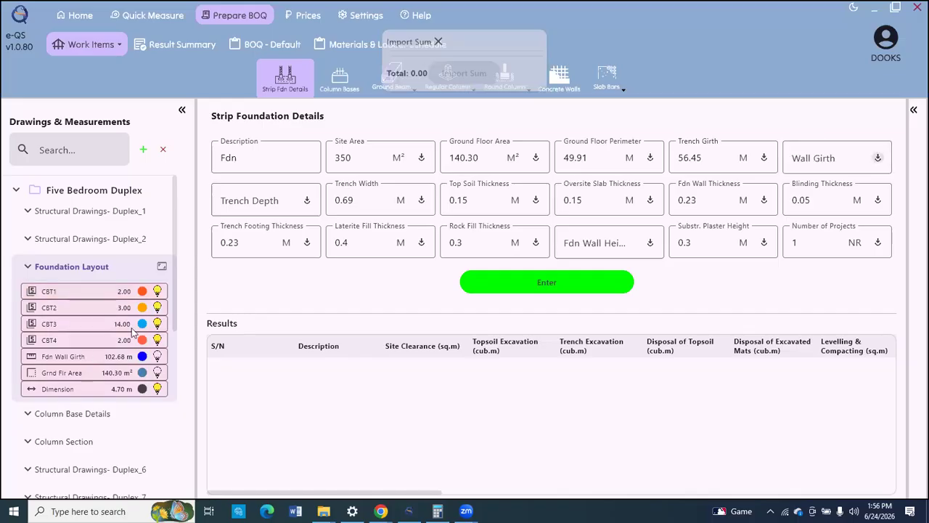
{"action": "left_click", "coordinate": [80, 356]}
{"action": "left_click", "coordinate": [476, 71]}
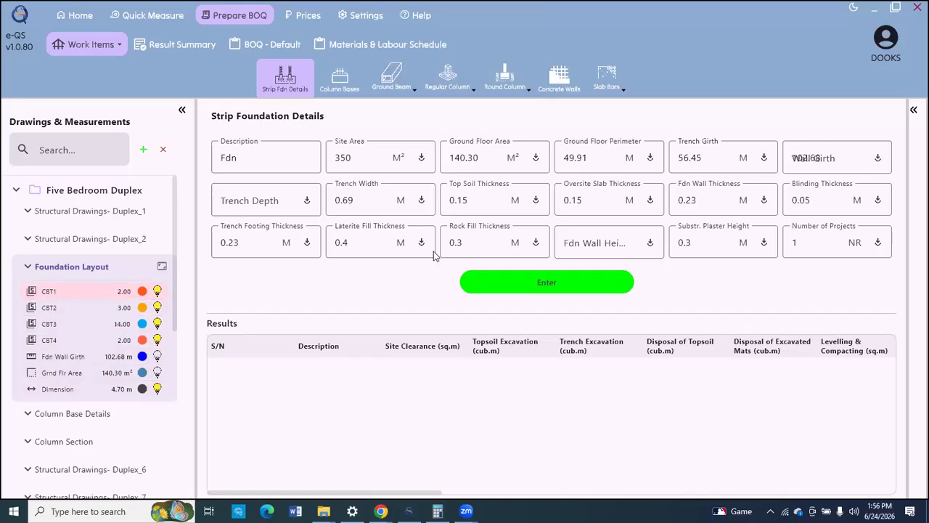
Set the trench depth to 1.5 m, submit the strip foundation details and review the calculated quantities.
{"action": "left_click", "coordinate": [255, 197]}
{"action": "type", "text": "1.5"}
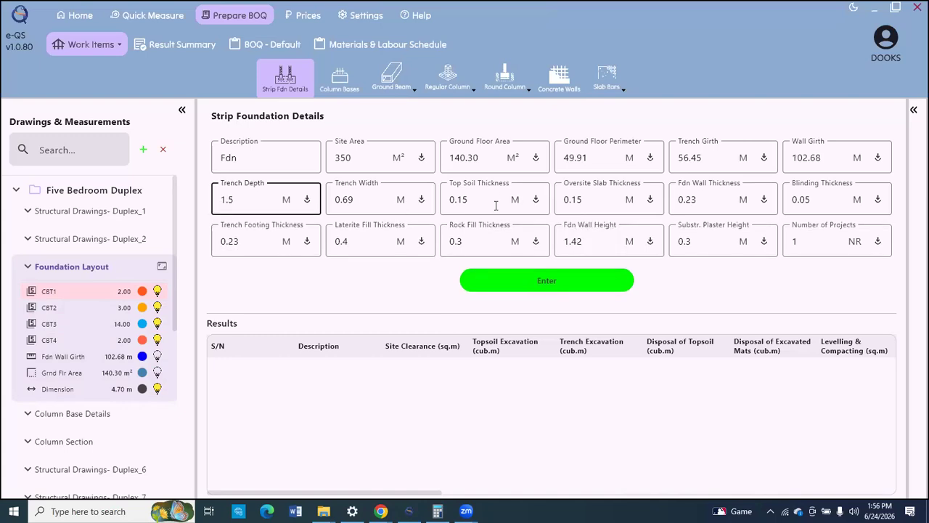
{"action": "key", "text": "Tab"}
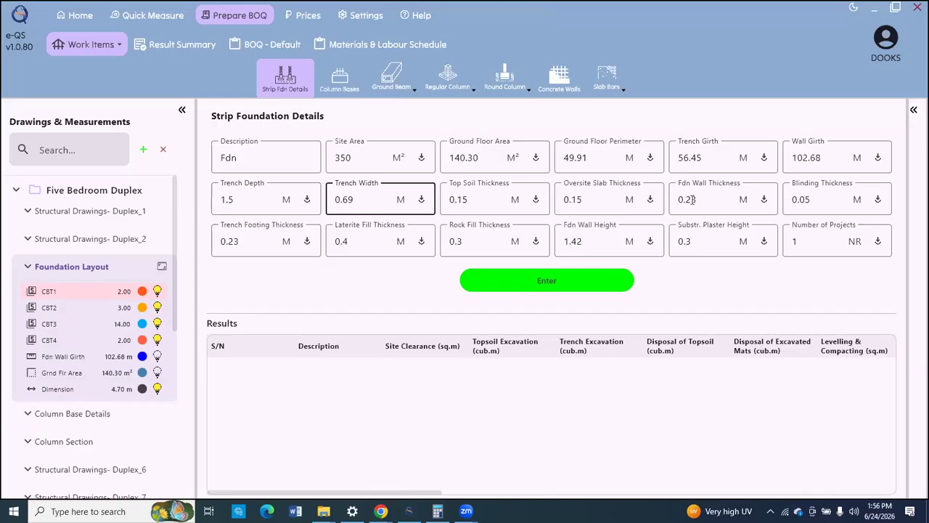
{"action": "left_click", "coordinate": [715, 201]}
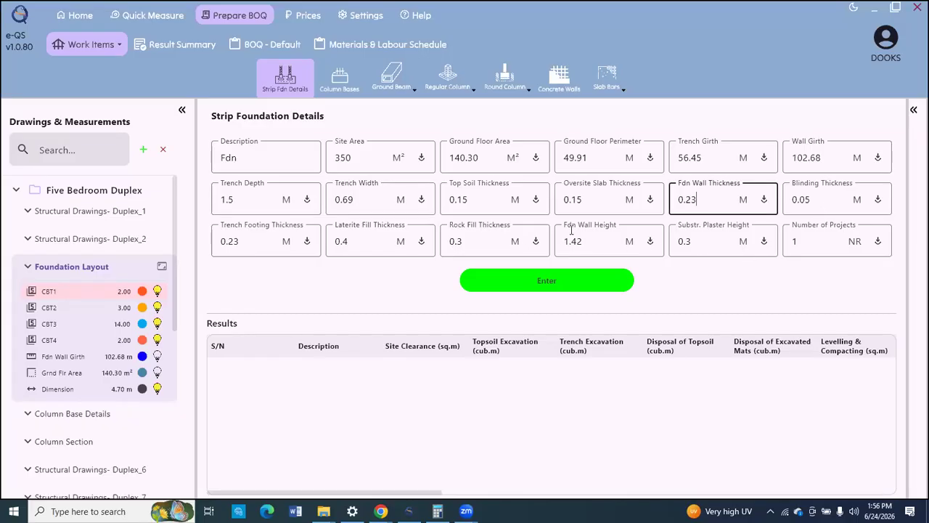
{"action": "left_click", "coordinate": [546, 283]}
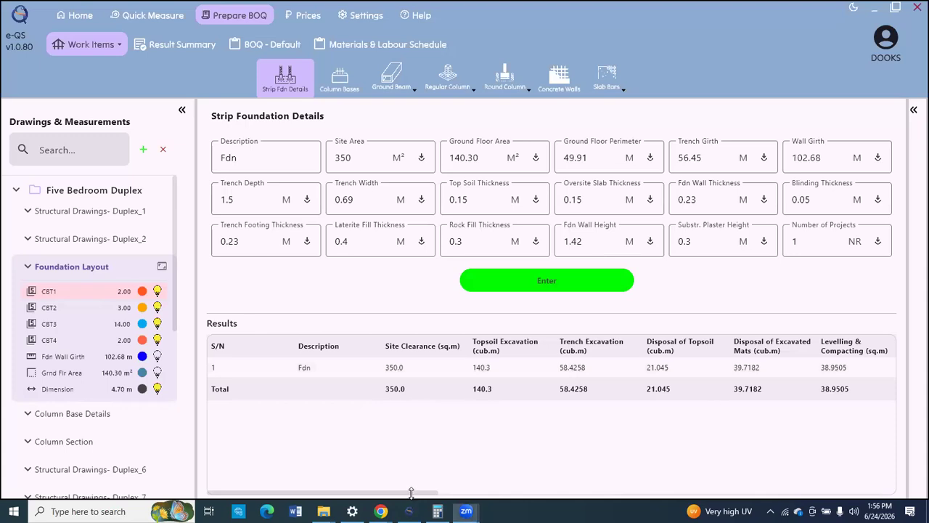
{"action": "mouse_move", "coordinate": [421, 493]}
{"action": "left_mouse_down"}
{"action": "mouse_move", "coordinate": [674, 504]}
{"action": "mouse_move", "coordinate": [876, 490]}
{"action": "left_mouse_up"}
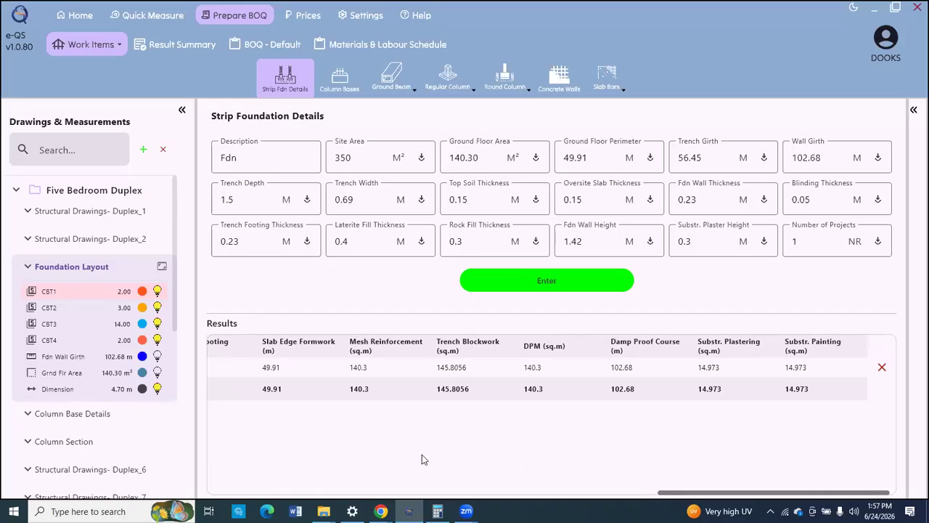
{"action": "scroll", "coordinate": [422, 454], "scroll_direction": "left", "scroll_amount": 10}
{"action": "scroll", "coordinate": [329, 353], "scroll_direction": "left", "scroll_amount": 6}
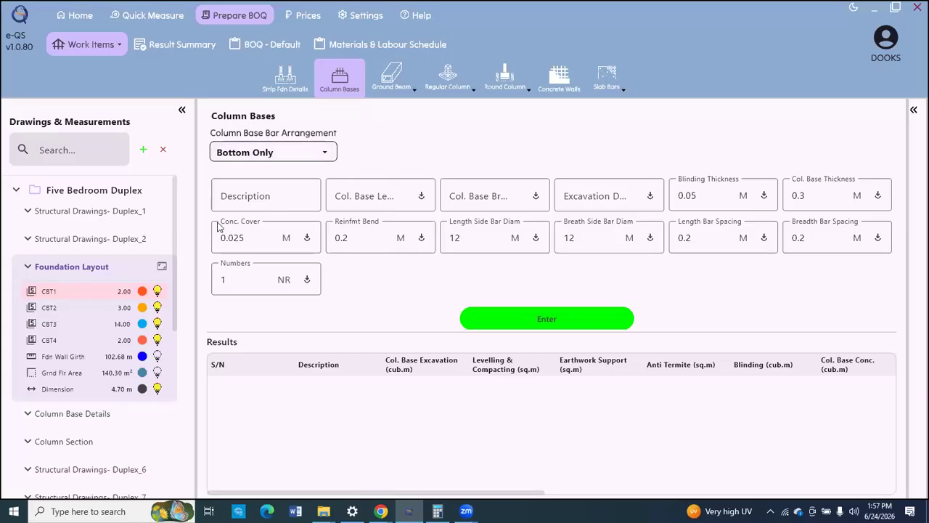
Open the Column Base Details drawing and check the column base sizes and reinforcement in the plans and sections.
{"action": "scroll", "coordinate": [78, 249], "scroll_direction": "down", "scroll_amount": 1}
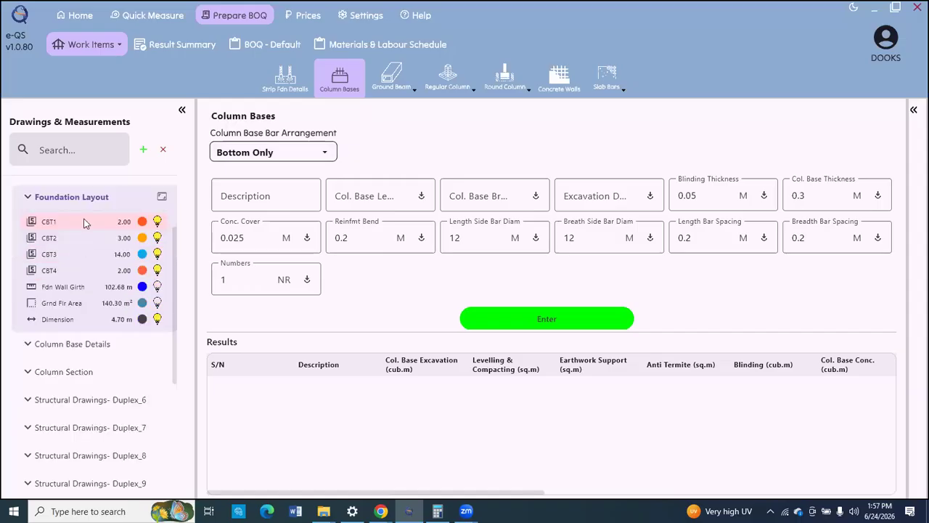
{"action": "scroll", "coordinate": [83, 223], "scroll_direction": "down", "scroll_amount": 2}
{"action": "left_click", "coordinate": [84, 221]}
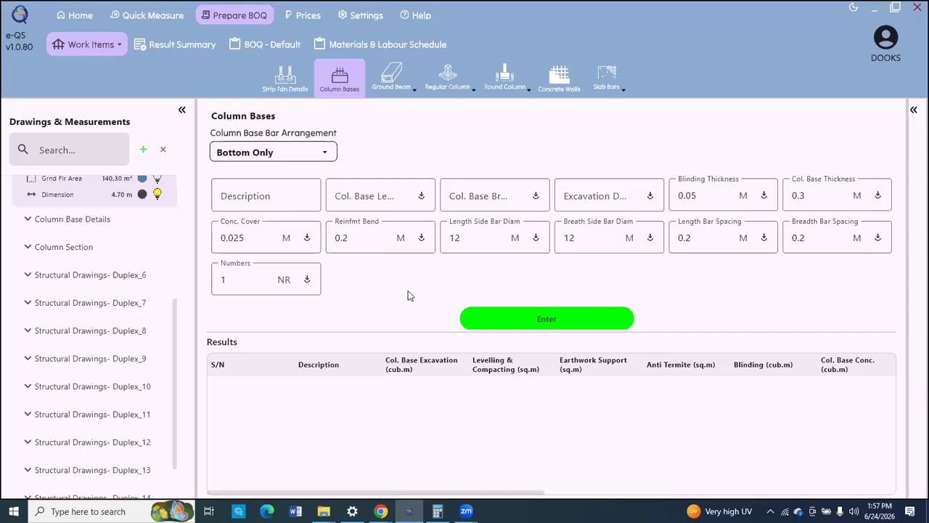
{"action": "scroll", "coordinate": [298, 145], "scroll_direction": "up", "scroll_amount": 1}
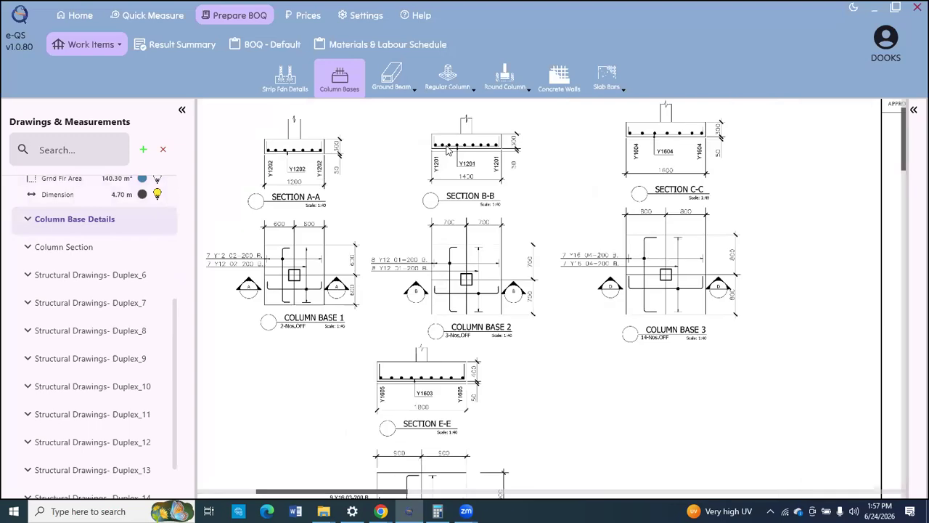
{"action": "scroll", "coordinate": [457, 160], "scroll_direction": "up", "scroll_amount": 1}
Describe the first column base as CBT1 with length 1.2 m, breadth 1.2 m and excavation depth 1.5 m.
{"action": "left_click", "coordinate": [348, 85]}
{"action": "left_click", "coordinate": [308, 210]}
{"action": "type", "text": "CBT1"}
{"action": "left_click", "coordinate": [385, 189]}
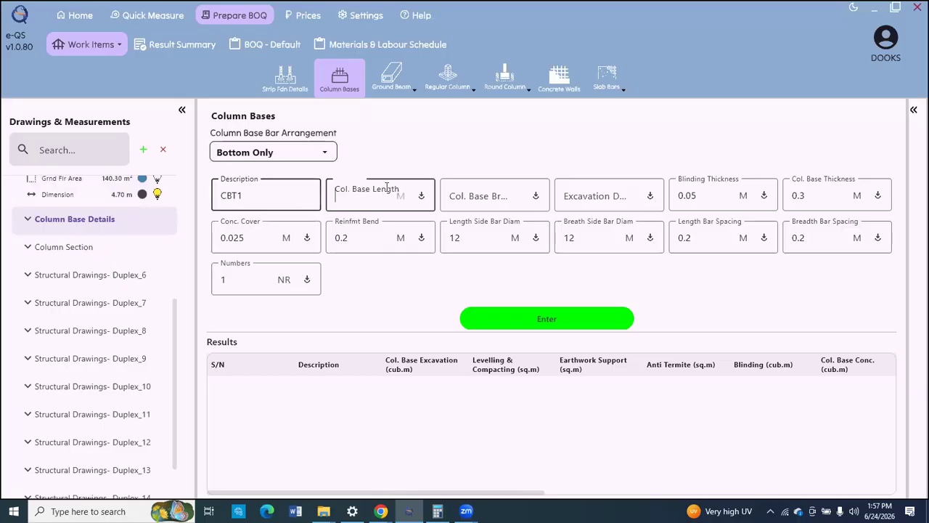
{"action": "type", "text": "1.2"}
{"action": "key", "text": "Tab"}
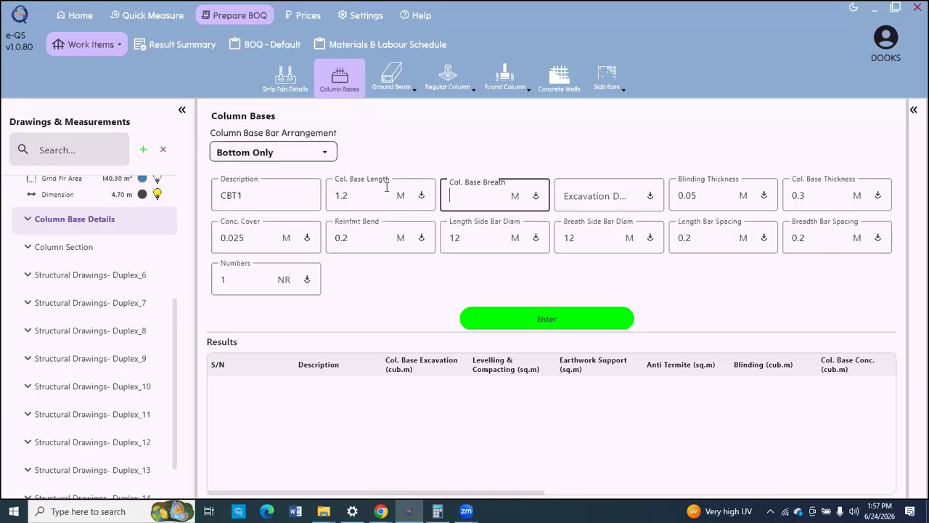
{"action": "type", "text": "1.2"}
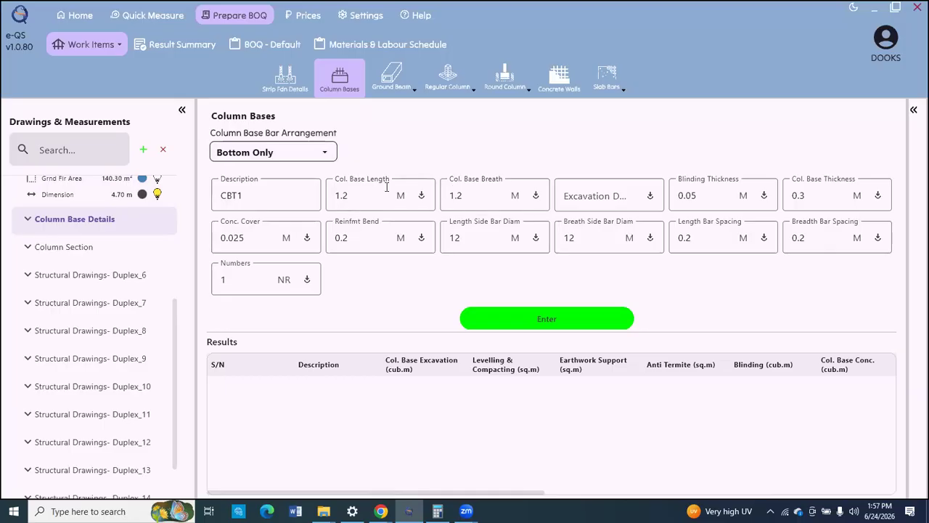
{"action": "key", "text": "Tab"}
{"action": "type", "text": "1.5"}
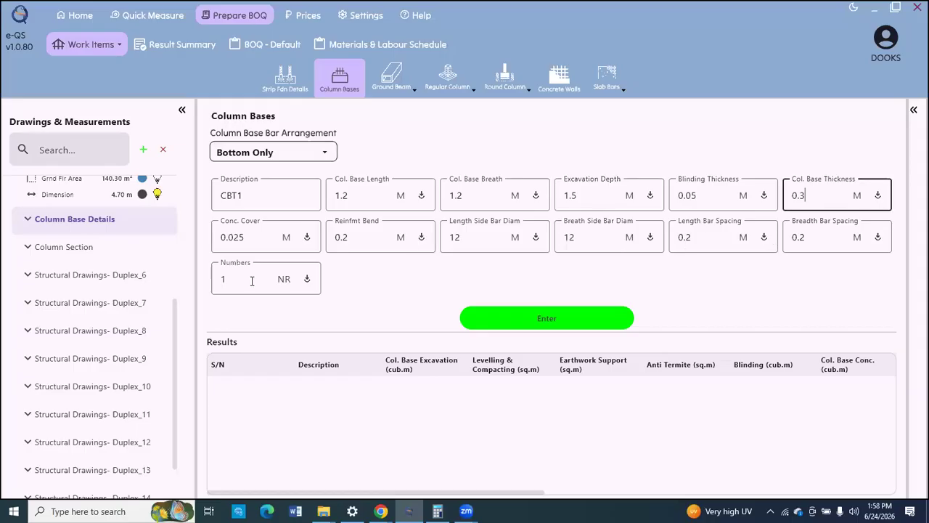
Import the number 2.00 from the CBT1 count, add the CBT1 column base and review its quantities.
{"action": "left_click", "coordinate": [308, 277]}
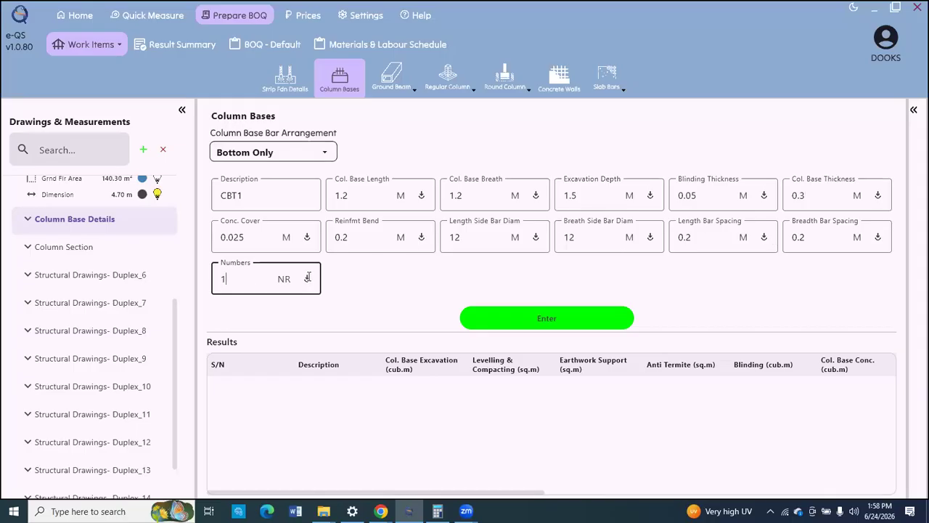
{"action": "scroll", "coordinate": [109, 202], "scroll_direction": "up", "scroll_amount": 2}
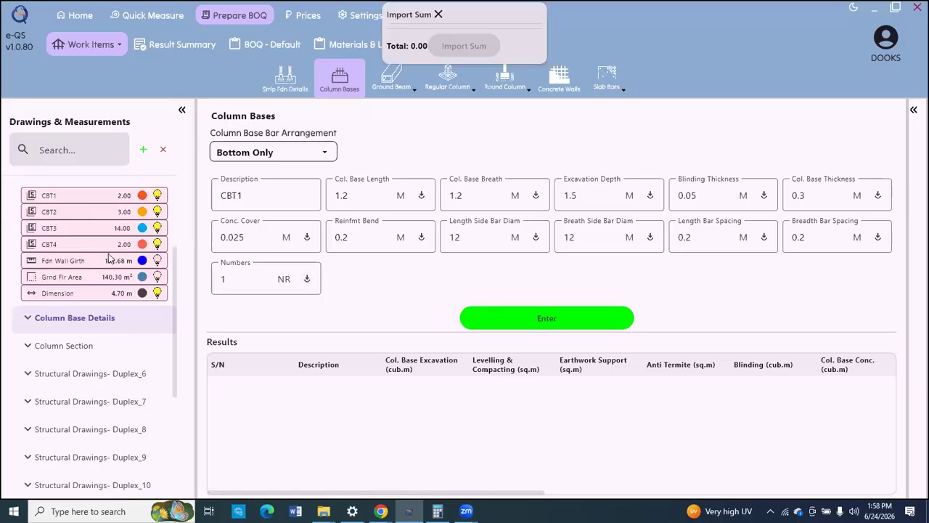
{"action": "scroll", "coordinate": [109, 258], "scroll_direction": "up", "scroll_amount": 1}
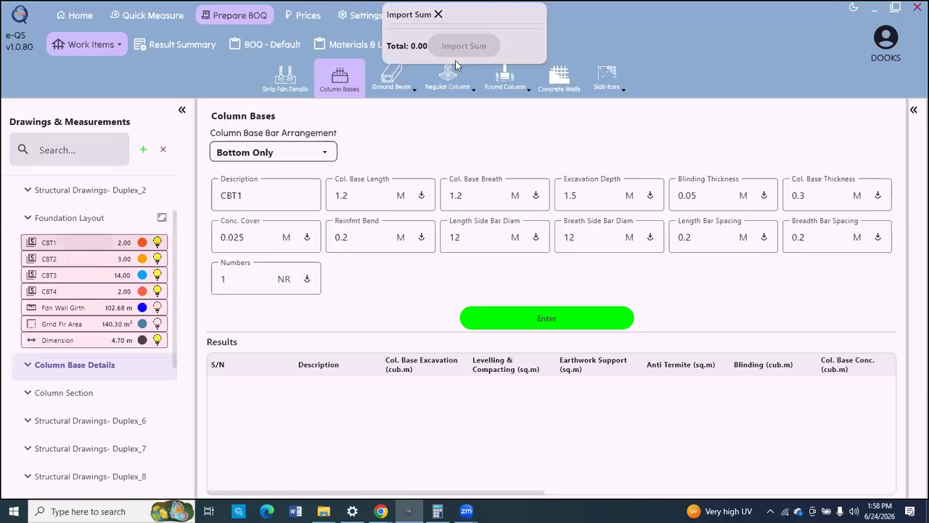
{"action": "left_click", "coordinate": [463, 46]}
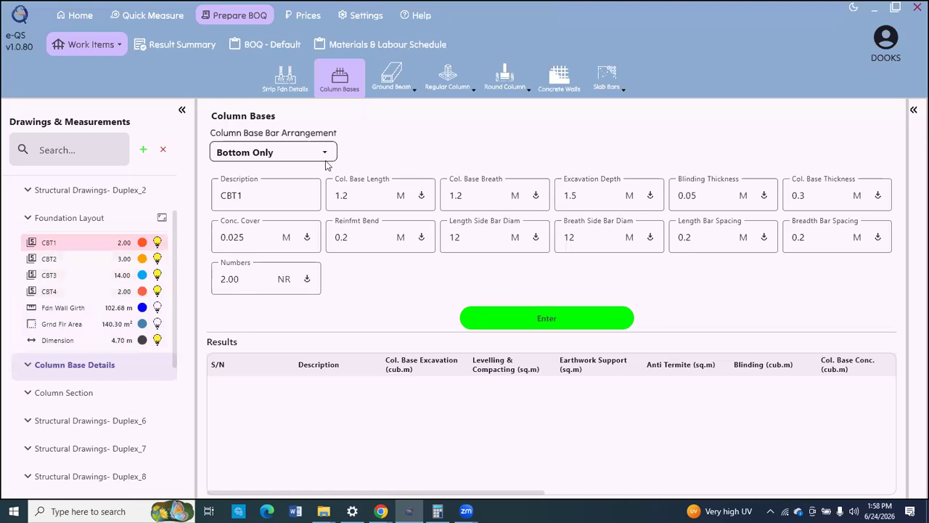
{"action": "left_click", "coordinate": [515, 320]}
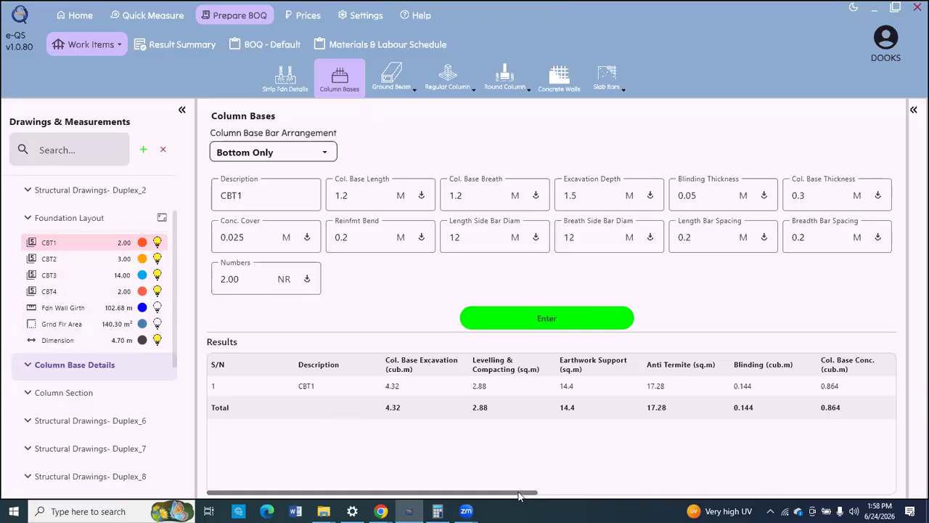
{"action": "left_click_drag", "start_coordinate": [530, 493], "coordinate": [883, 480]}
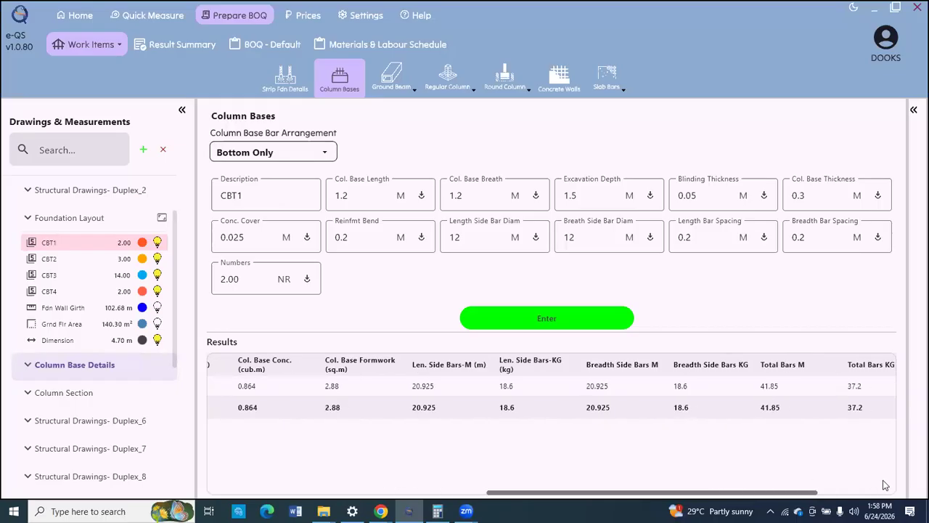
Change the column base description to CBT2 and set both its length and breadth to 1.4 m.
{"action": "left_click_drag", "start_coordinate": [658, 489], "coordinate": [260, 210]}
{"action": "type", "text": "2"}
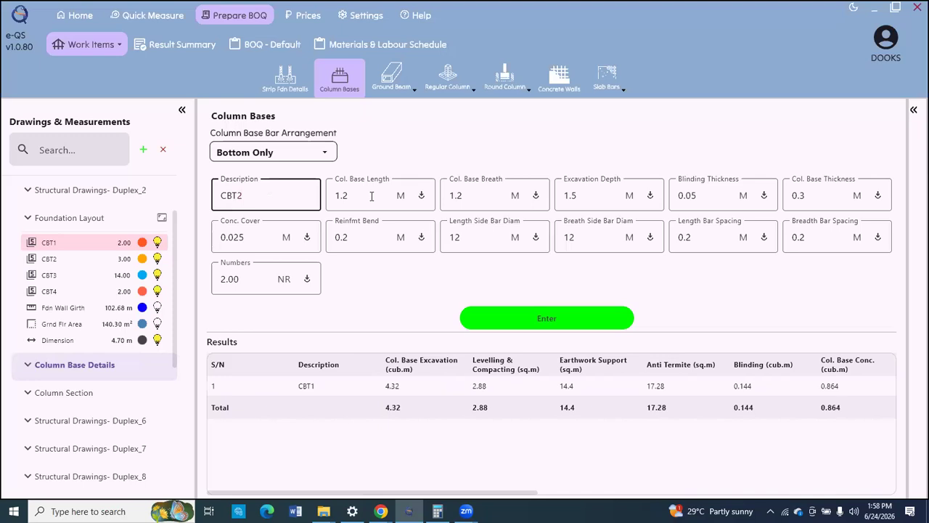
{"action": "left_click", "coordinate": [344, 195]}
{"action": "left_click_drag", "start_coordinate": [345, 196], "coordinate": [604, 194]}
{"action": "type", "text": "44"}
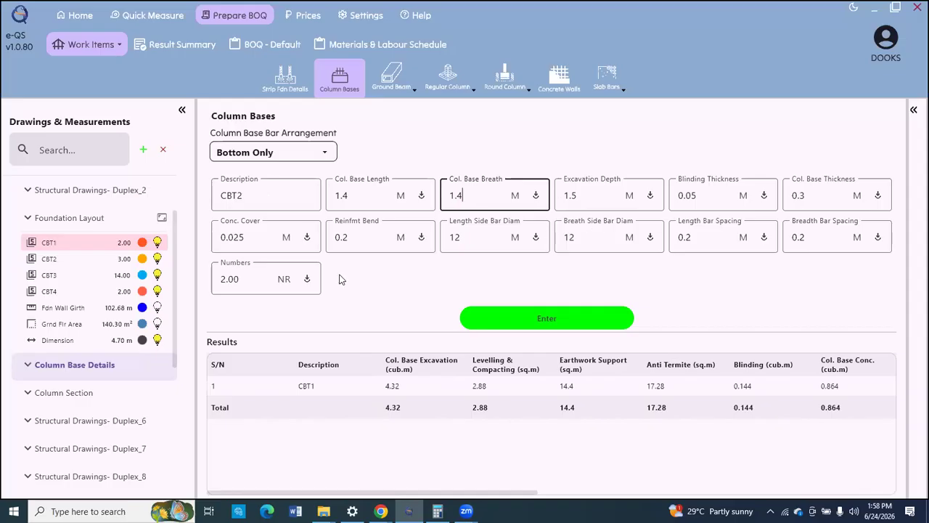
Set the number of CBT2 bases to 3 and add the entry to the results.
{"action": "left_click_drag", "start_coordinate": [218, 278], "coordinate": [254, 277]}
{"action": "left_click", "coordinate": [260, 281]}
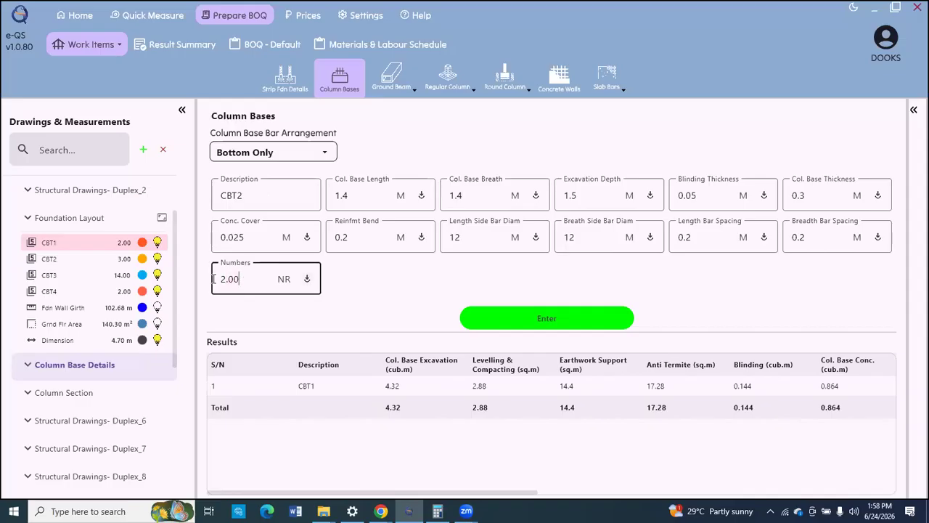
{"action": "key", "text": "ctrl+a"}
{"action": "type", "text": "3"}
{"action": "key", "text": "Return"}
Change the column base description to CBT3 and set both its length and breadth to 1.6 m.
{"action": "left_click", "coordinate": [265, 200]}
{"action": "key", "text": "BackSpace"}
{"action": "type", "text": "3"}
{"action": "left_click", "coordinate": [341, 195]}
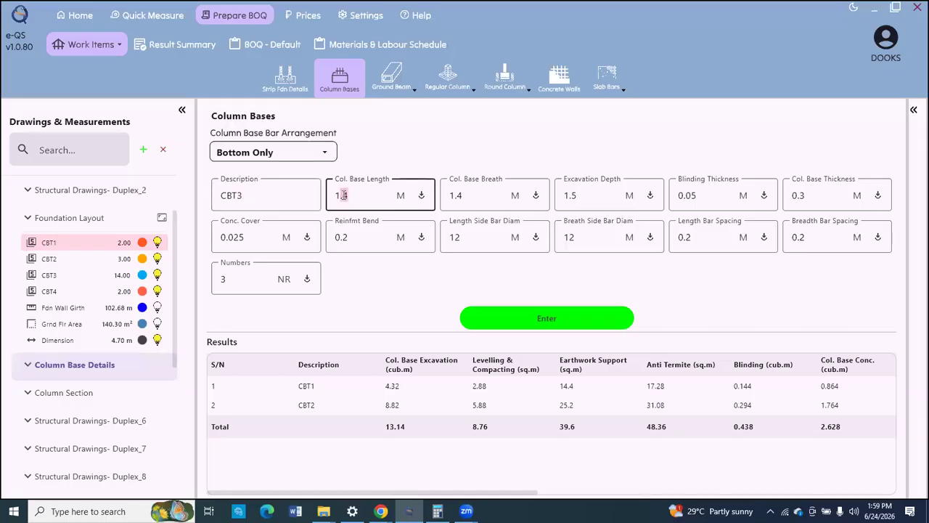
{"action": "key", "text": "BackSpace"}
{"action": "type", "text": "6"}
{"action": "left_click", "coordinate": [460, 195]}
{"action": "type", "text": "6"}
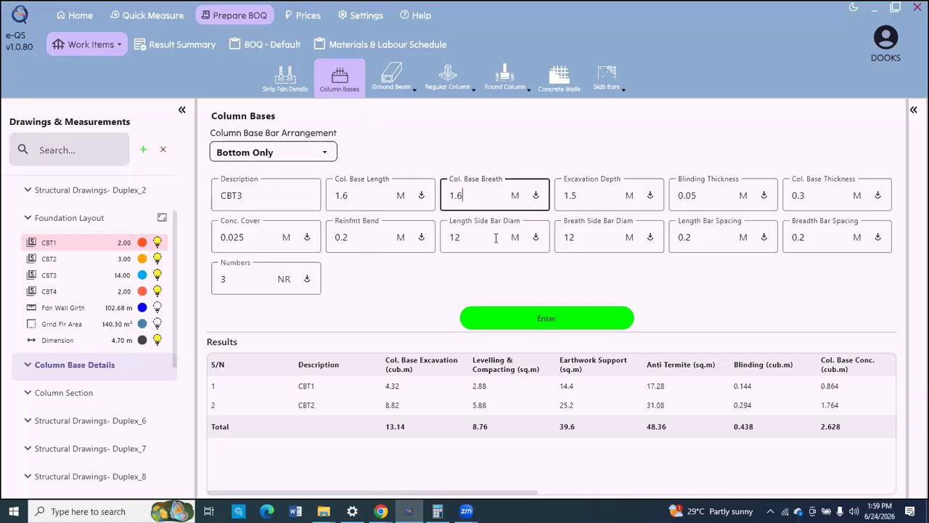
Set the length side and breadth side bar diameters of CBT3 to 16.
{"action": "double_click", "coordinate": [462, 238]}
{"action": "type", "text": "12"}
{"action": "key", "text": "BackSpace"}
{"action": "type", "text": "6"}
{"action": "left_click", "coordinate": [573, 244]}
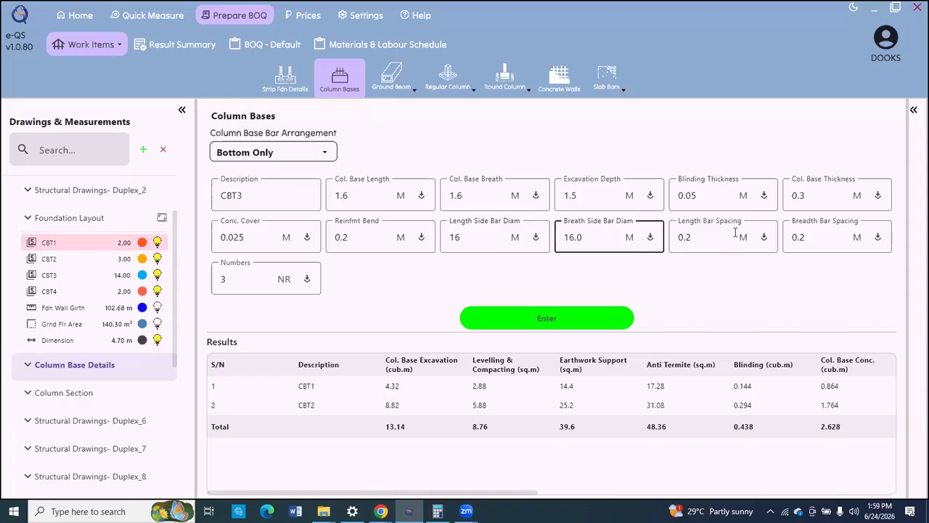
Set the number of CBT3 bases to 14 and add the entry to the results.
{"action": "left_click", "coordinate": [220, 278]}
{"action": "double_click", "coordinate": [226, 278]}
{"action": "type", "text": "14"}
{"action": "left_click", "coordinate": [553, 317]}
Change the column base description to CBT4 and set both its length and breadth to 1.8 m.
{"action": "left_click", "coordinate": [242, 195]}
{"action": "left_click_drag", "start_coordinate": [238, 194], "coordinate": [729, 201]}
{"action": "type", "text": "4"}
{"action": "left_click", "coordinate": [799, 195]}
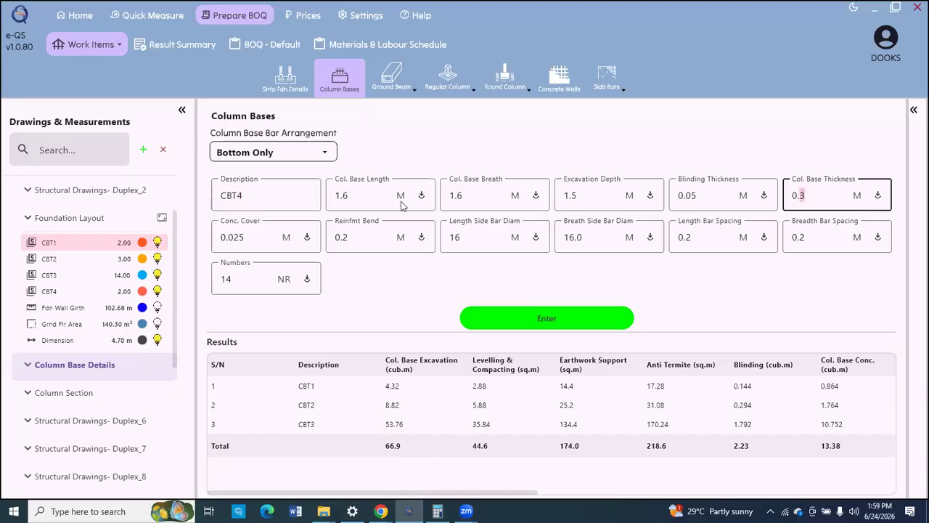
{"action": "left_click", "coordinate": [344, 196]}
{"action": "left_click_drag", "start_coordinate": [344, 197], "coordinate": [348, 196]}
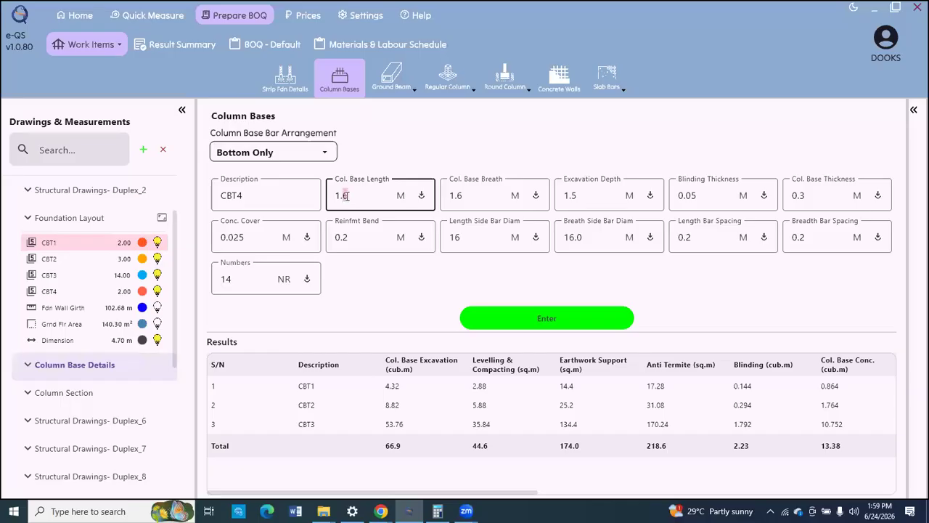
{"action": "type", "text": "8"}
{"action": "key", "text": "Tab"}
{"action": "type", "text": "1.8"}
Set the CBT4 base thickness to 0.4 m and the number of bases to 2, and add the entry to the results.
{"action": "left_click", "coordinate": [801, 196]}
{"action": "double_click", "coordinate": [801, 196]}
{"action": "type", "text": "4"}
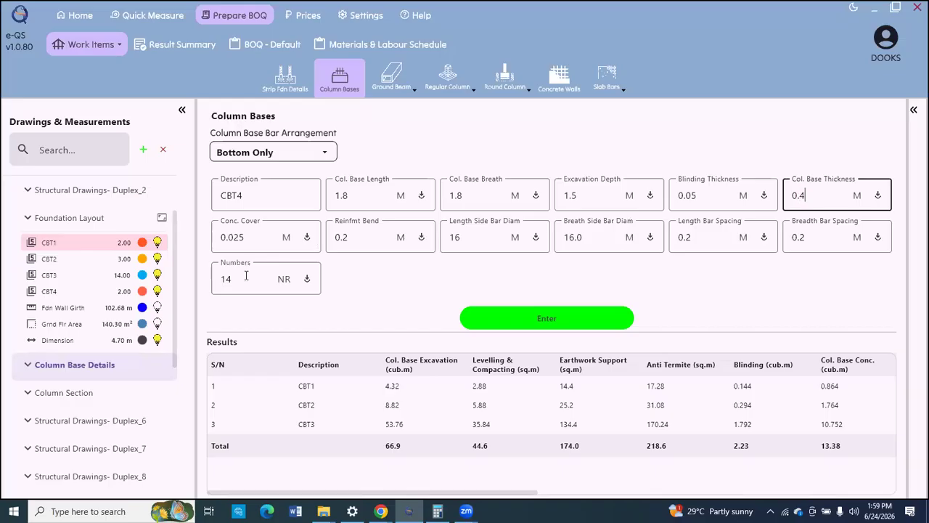
{"action": "double_click", "coordinate": [280, 277]}
{"action": "type", "text": "2"}
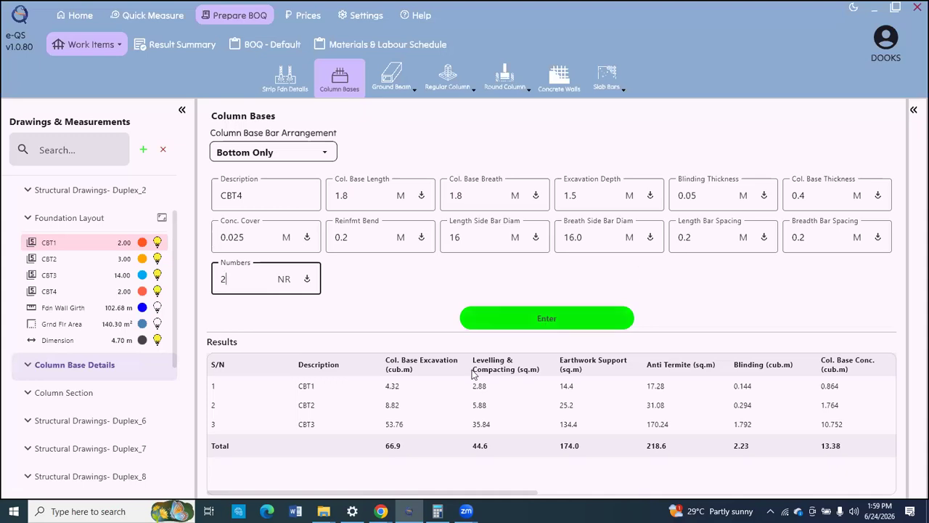
{"action": "key", "text": "Return"}
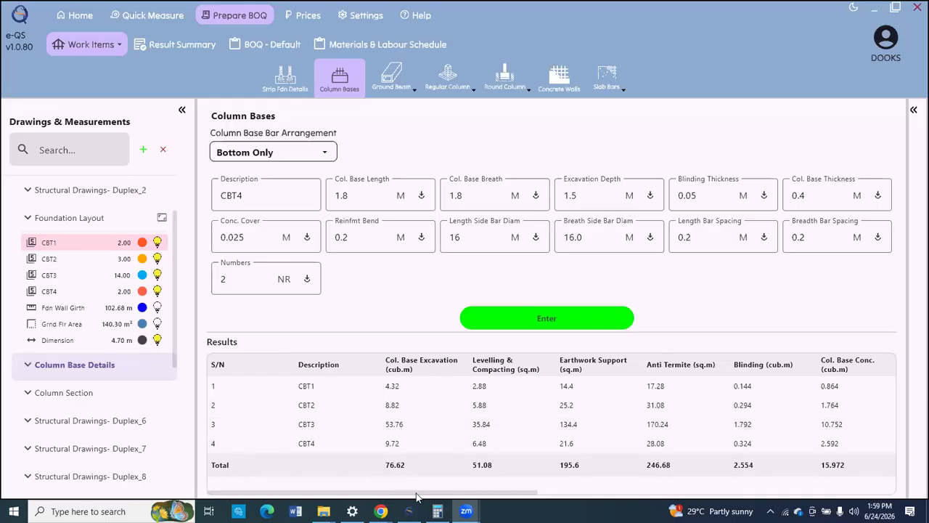
{"action": "left_click_drag", "start_coordinate": [462, 492], "coordinate": [608, 490]}
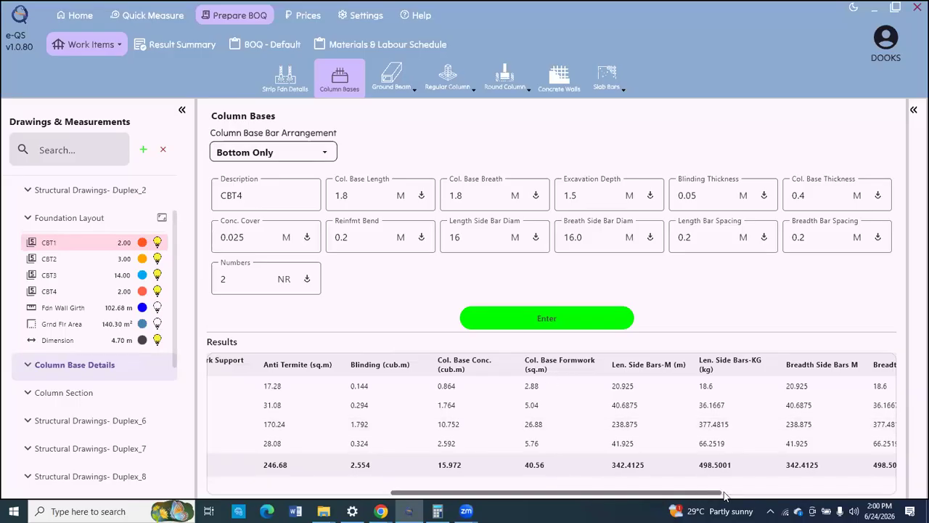
{"action": "left_click", "coordinate": [755, 494]}
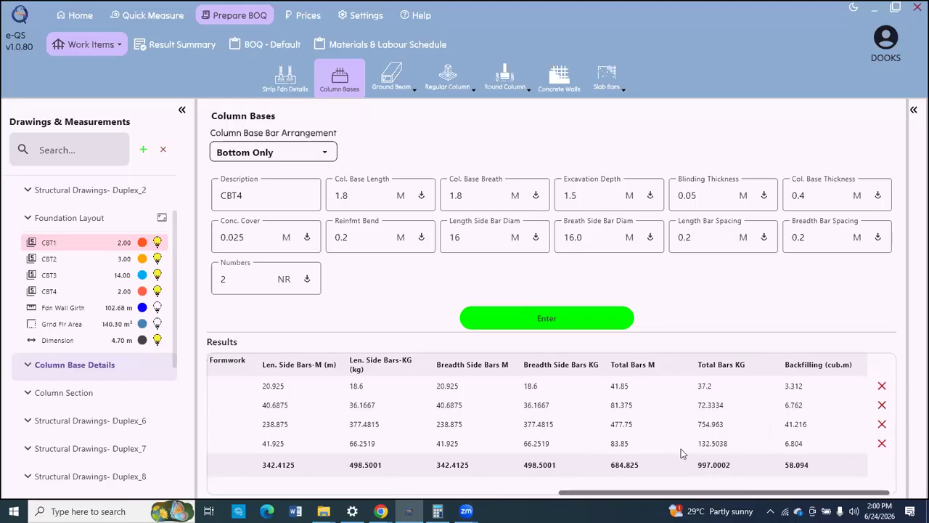
{"action": "scroll", "coordinate": [681, 454], "scroll_direction": "left", "scroll_amount": 10}
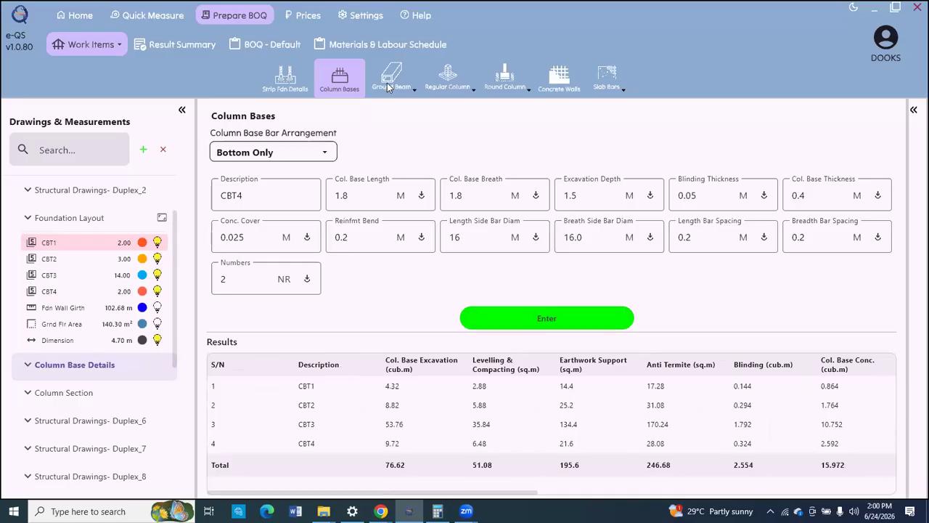
Open the regular column substructure entry and examine the column section drawing for the sizes, bars, heights and quantities of Columns 1 and 2.
{"action": "left_click", "coordinate": [450, 77]}
{"action": "left_click", "coordinate": [452, 78]}
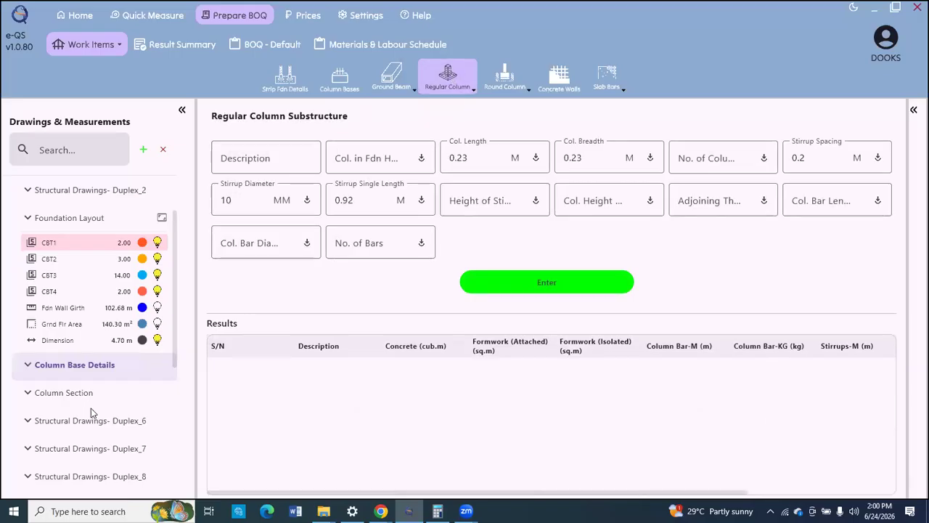
{"action": "left_click", "coordinate": [105, 384]}
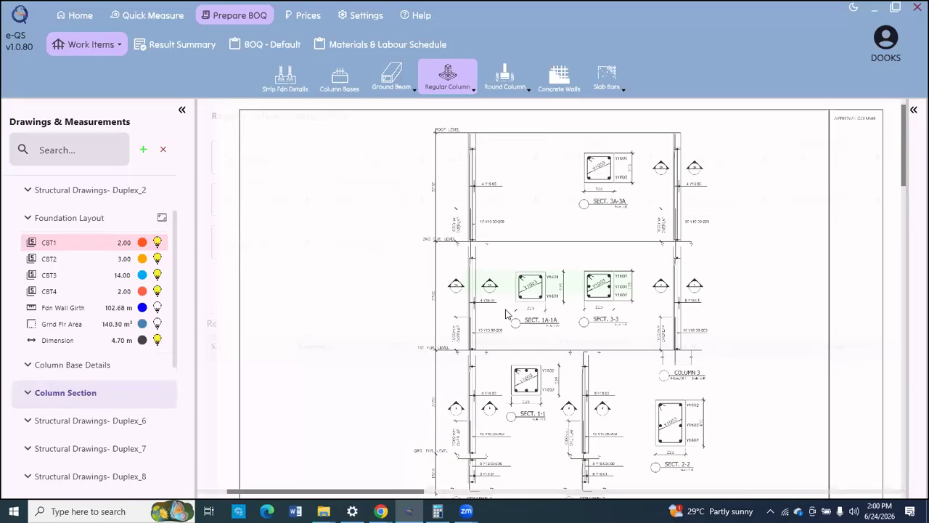
{"action": "scroll", "coordinate": [486, 203], "scroll_direction": "up", "scroll_amount": 1}
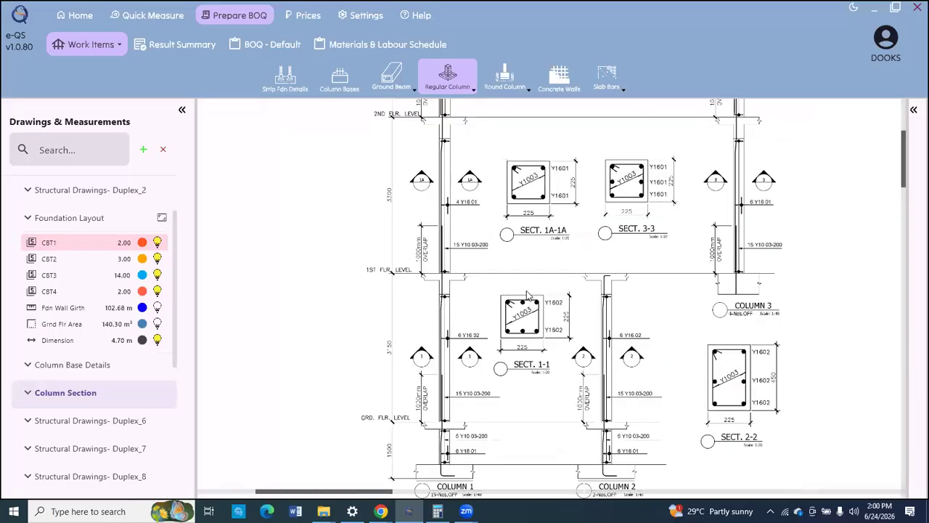
{"action": "scroll", "coordinate": [457, 372], "scroll_direction": "up", "scroll_amount": 1}
{"action": "scroll", "coordinate": [396, 396], "scroll_direction": "up", "scroll_amount": 1}
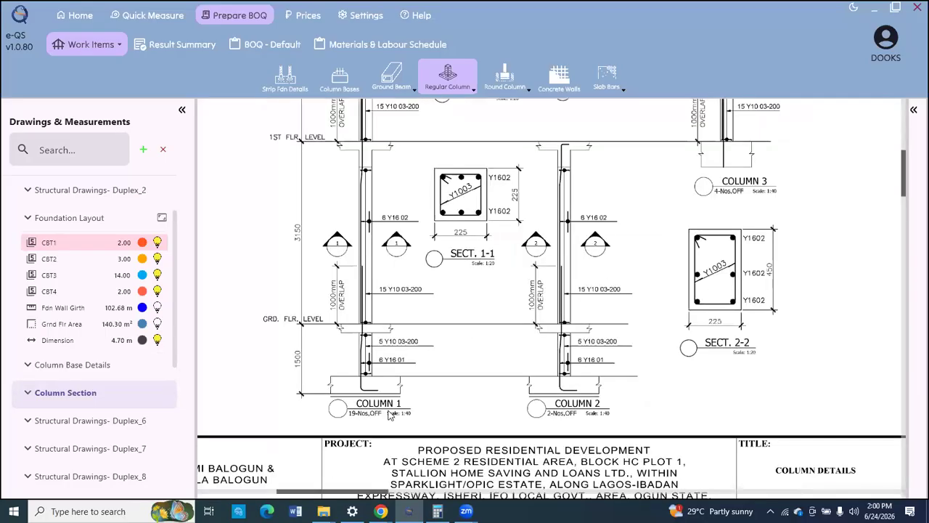
{"action": "scroll", "coordinate": [419, 408], "scroll_direction": "up", "scroll_amount": 1}
{"action": "scroll", "coordinate": [408, 362], "scroll_direction": "up", "scroll_amount": 1}
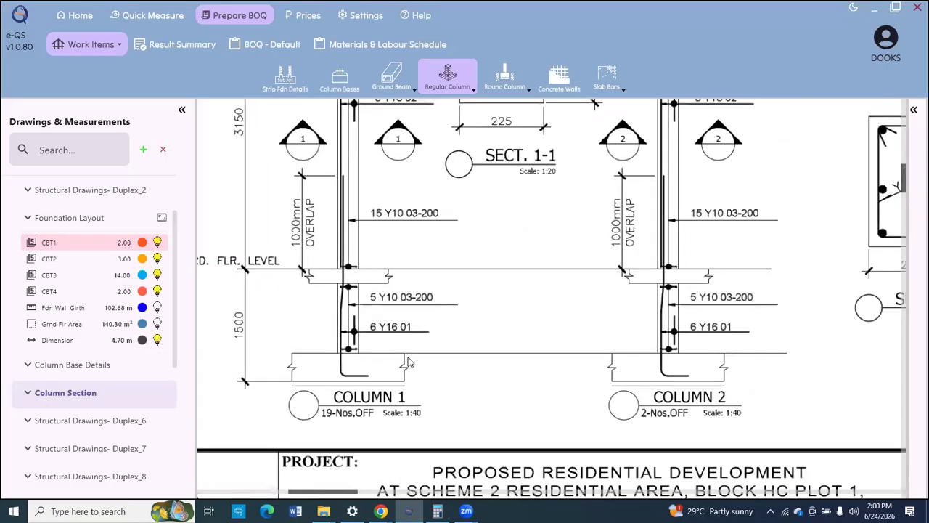
{"action": "scroll", "coordinate": [435, 320], "scroll_direction": "down", "scroll_amount": 2}
{"action": "scroll", "coordinate": [506, 149], "scroll_direction": "up", "scroll_amount": 1}
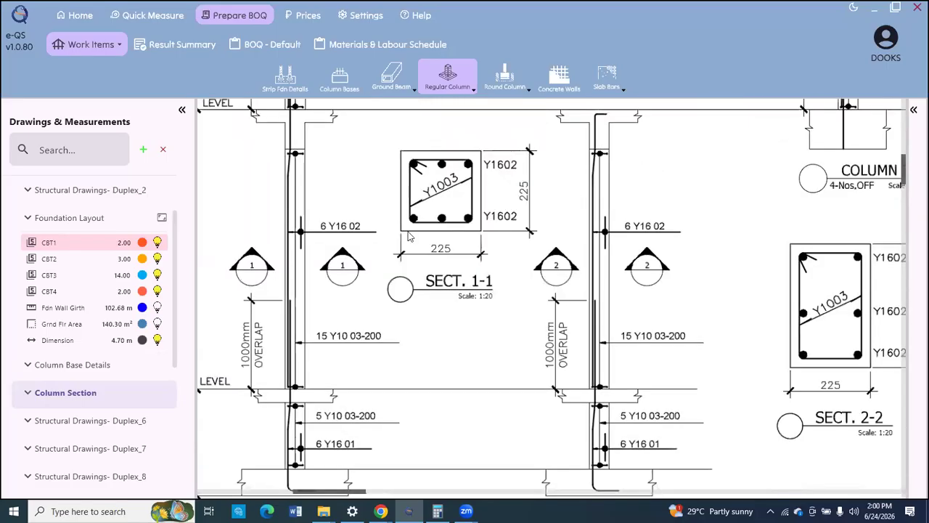
{"action": "scroll", "coordinate": [411, 238], "scroll_direction": "up", "scroll_amount": 1}
{"action": "scroll", "coordinate": [450, 283], "scroll_direction": "up", "scroll_amount": 1}
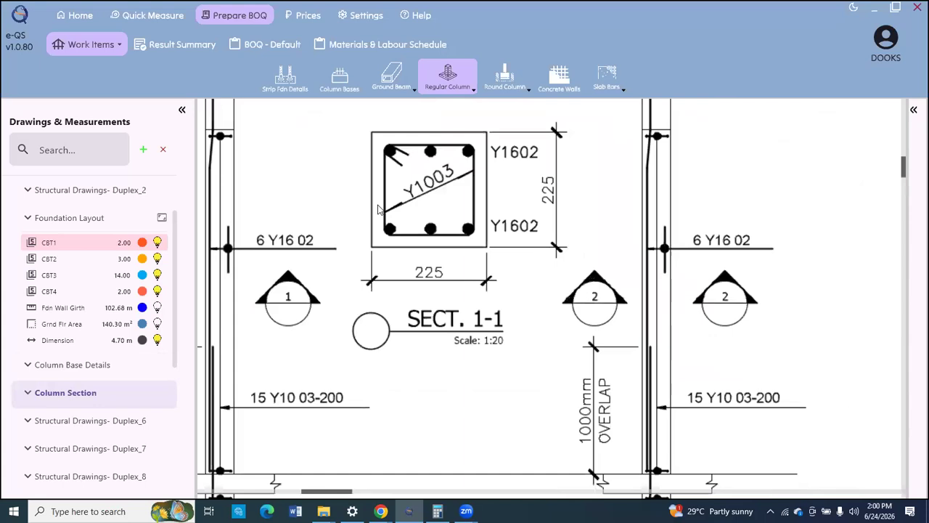
{"action": "scroll", "coordinate": [749, 233], "scroll_direction": "down", "scroll_amount": 2}
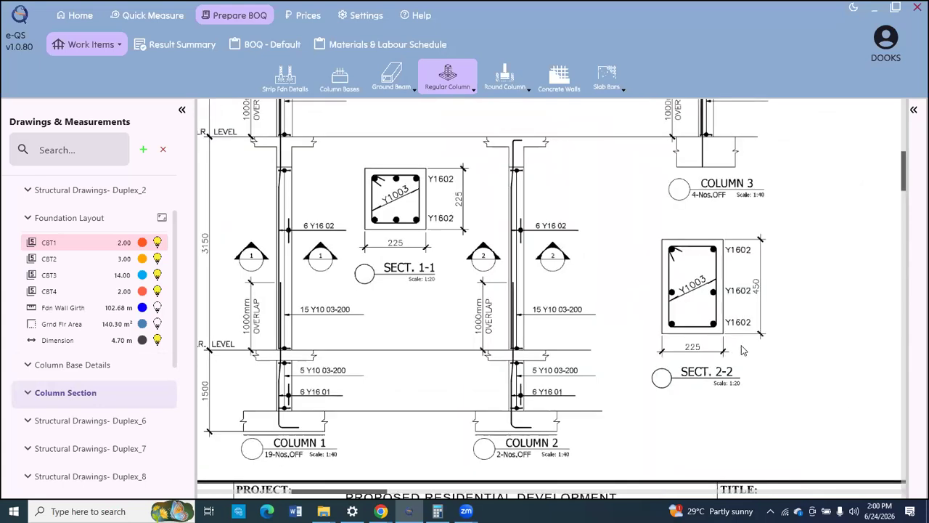
{"action": "scroll", "coordinate": [743, 349], "scroll_direction": "up", "scroll_amount": 1}
{"action": "scroll", "coordinate": [542, 256], "scroll_direction": "down", "scroll_amount": 2}
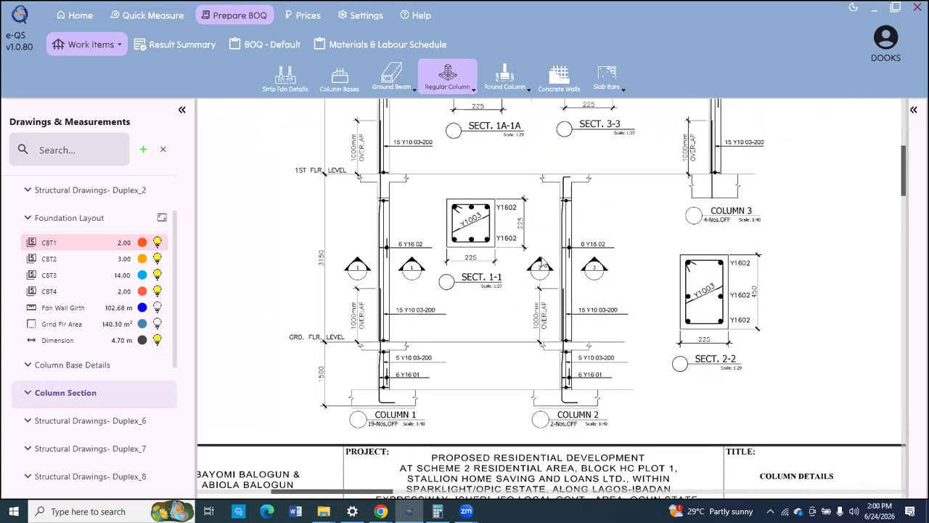
{"action": "scroll", "coordinate": [540, 260], "scroll_direction": "up", "scroll_amount": 2}
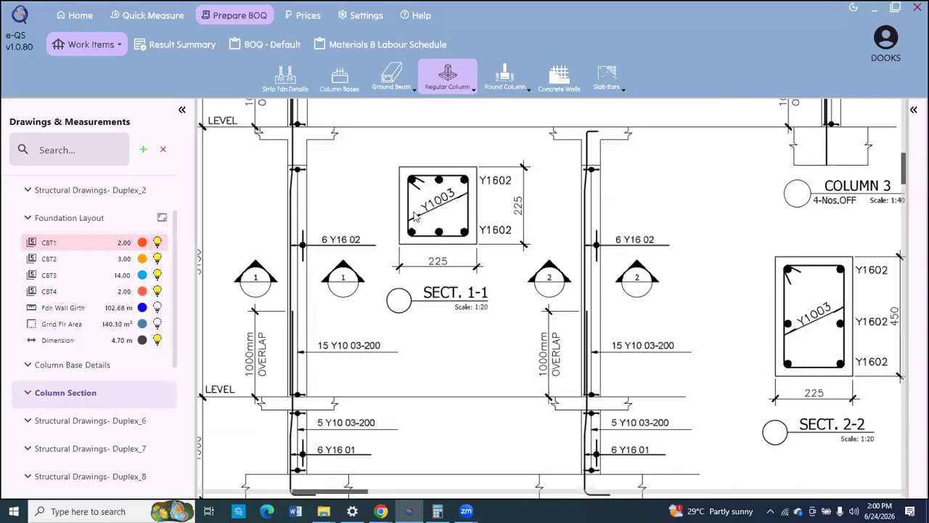
{"action": "scroll", "coordinate": [737, 341], "scroll_direction": "down", "scroll_amount": 2}
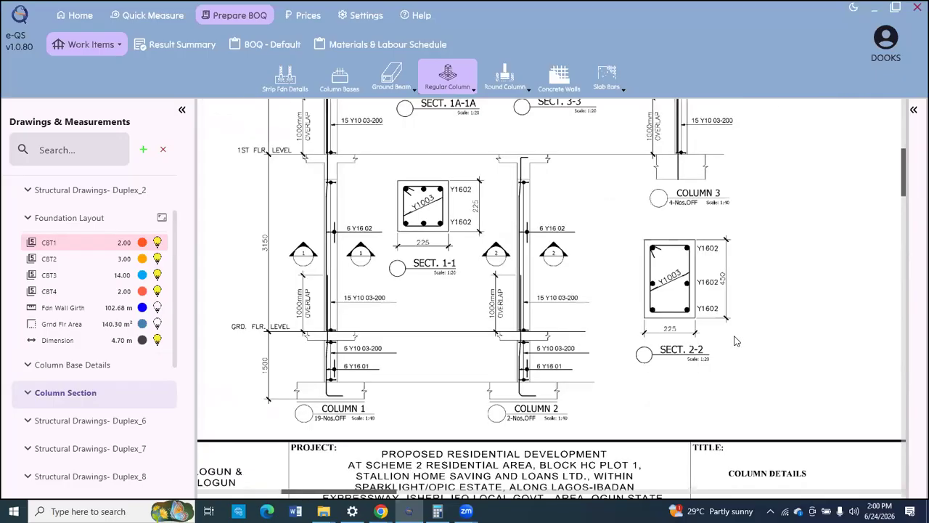
{"action": "scroll", "coordinate": [736, 341], "scroll_direction": "up", "scroll_amount": 1}
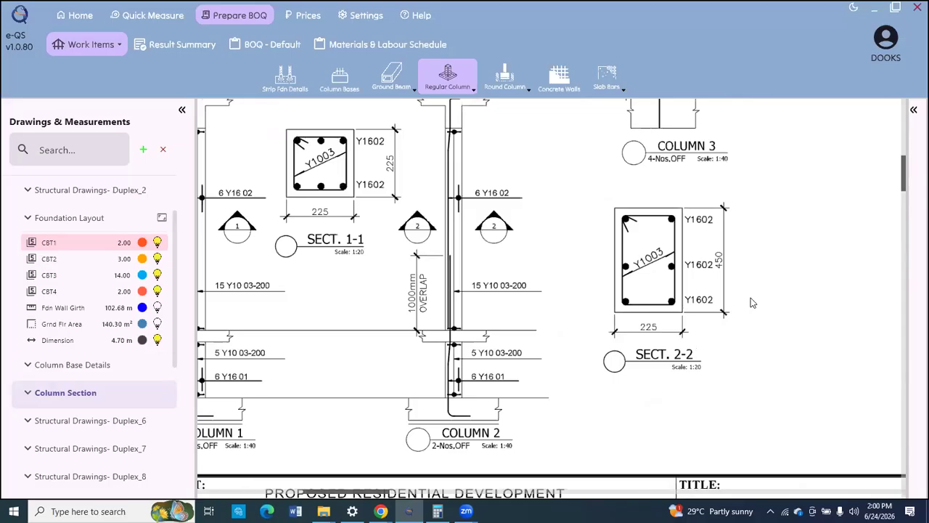
{"action": "scroll", "coordinate": [701, 329], "scroll_direction": "down", "scroll_amount": 1}
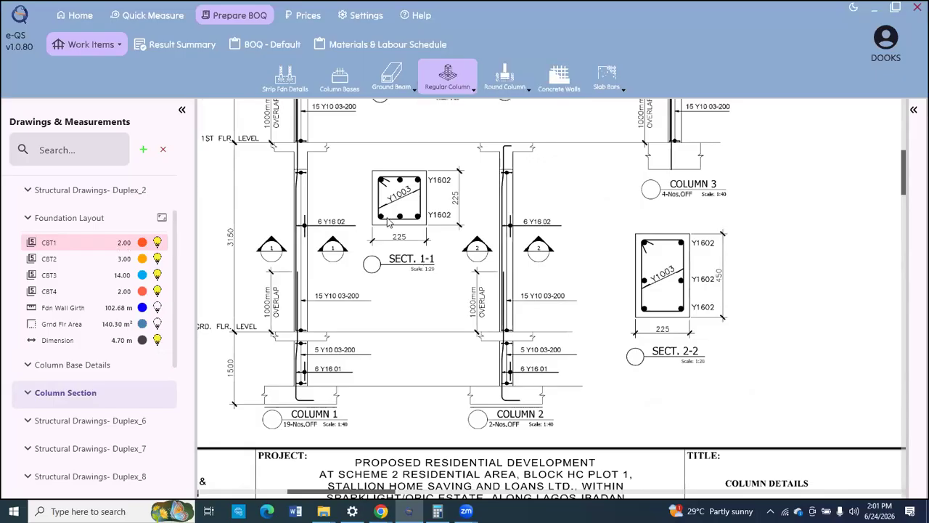
{"action": "scroll", "coordinate": [356, 340], "scroll_direction": "down", "scroll_amount": 1}
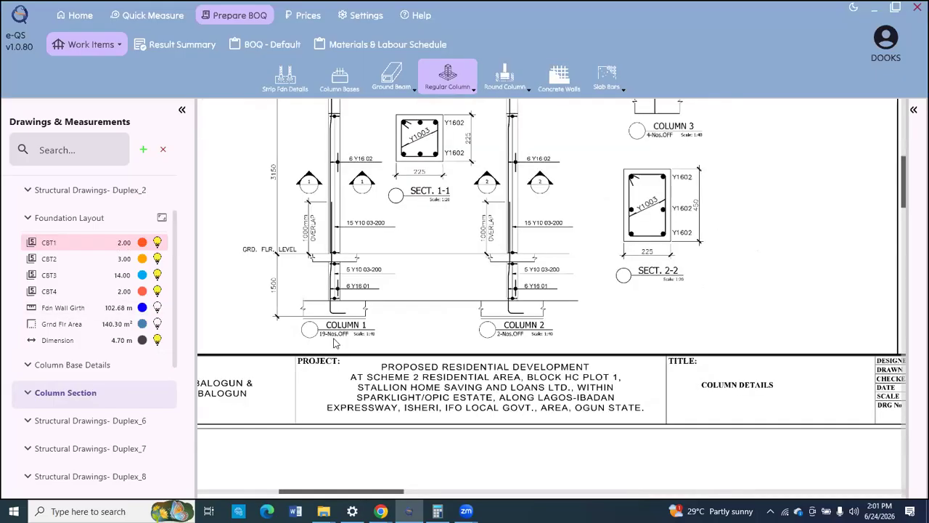
{"action": "scroll", "coordinate": [336, 343], "scroll_direction": "up", "scroll_amount": 2}
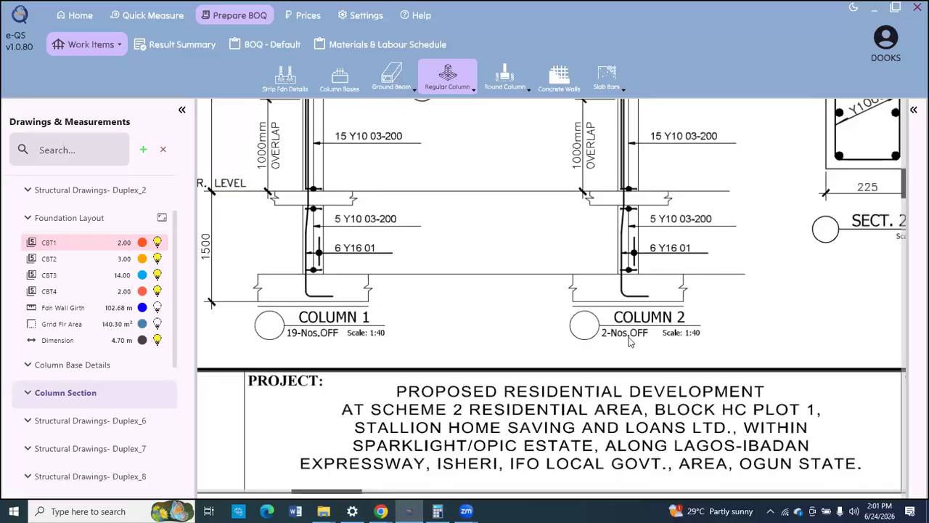
Check the positions of the C1 and C2 columns on the foundation layout drawing.
{"action": "left_click", "coordinate": [87, 220]}
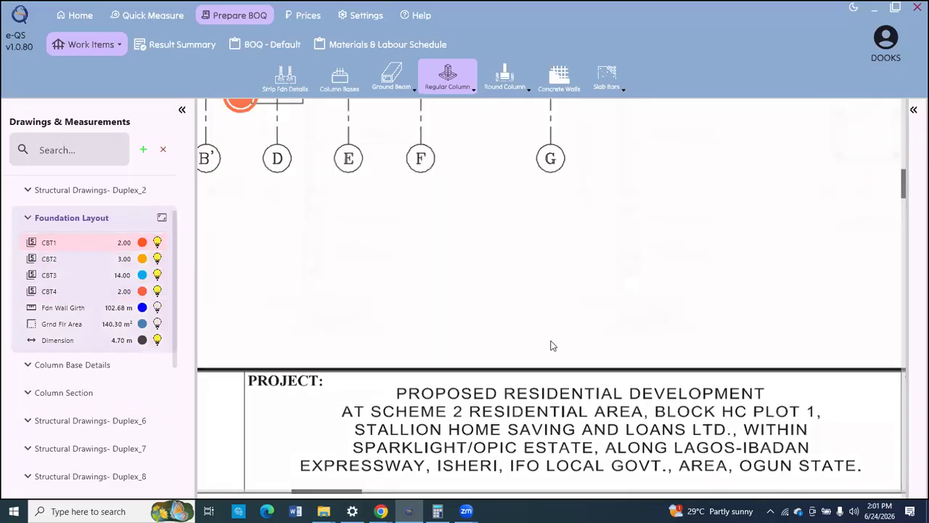
{"action": "scroll", "coordinate": [550, 342], "scroll_direction": "down", "scroll_amount": 3}
{"action": "mouse_move", "coordinate": [451, 119]}
{"action": "left_mouse_down"}
{"action": "mouse_move", "coordinate": [413, 211]}
{"action": "mouse_move", "coordinate": [407, 290]}
{"action": "left_mouse_up"}
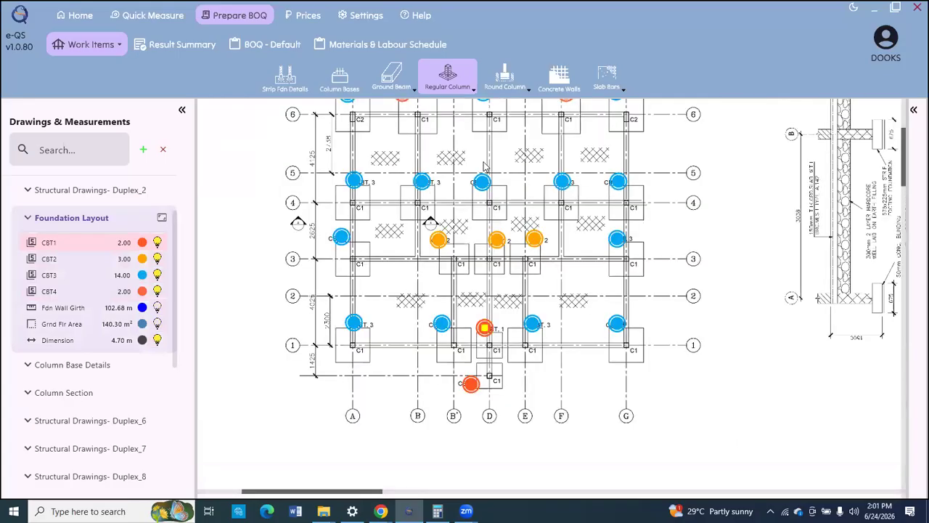
{"action": "scroll", "coordinate": [443, 170], "scroll_direction": "down", "scroll_amount": 1}
{"action": "scroll", "coordinate": [444, 170], "scroll_direction": "up", "scroll_amount": 2}
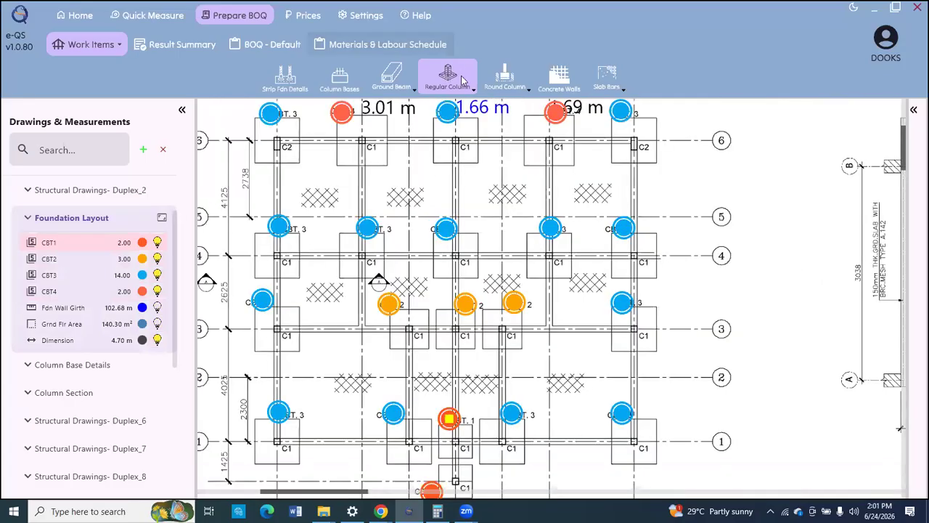
Return to the regular column substructure entry, describe it as COL 1 and set the column height in foundation to 1.1 m.
{"action": "left_click", "coordinate": [462, 80]}
{"action": "left_click", "coordinate": [462, 98]}
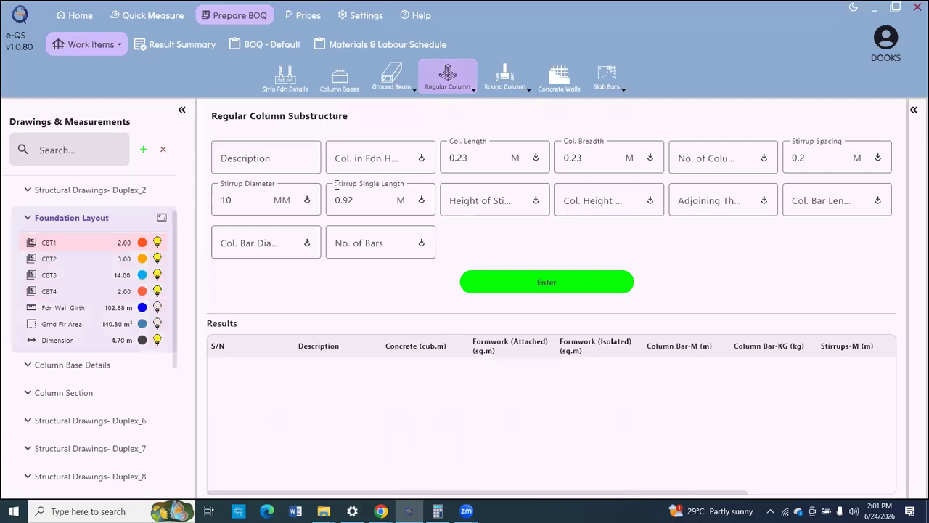
{"action": "left_click", "coordinate": [276, 161]}
{"action": "type", "text": "COL 1"}
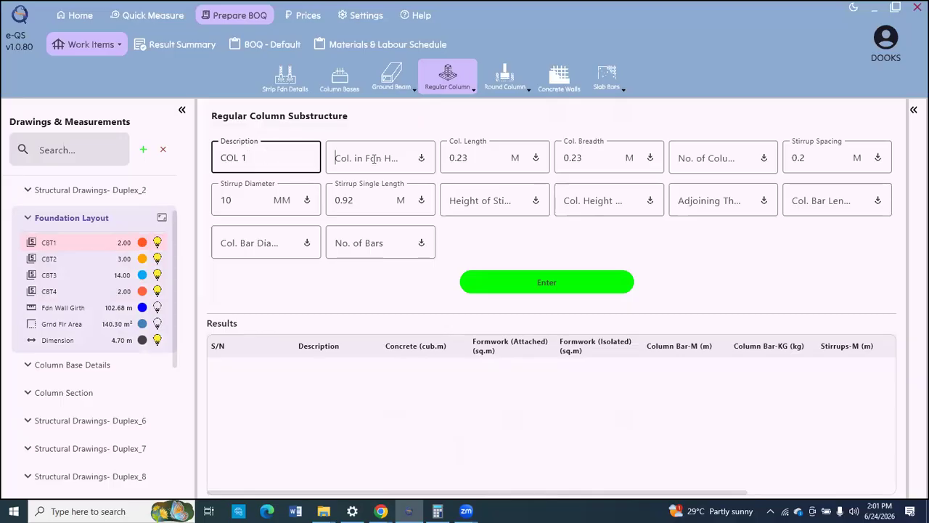
{"action": "left_click", "coordinate": [374, 158]}
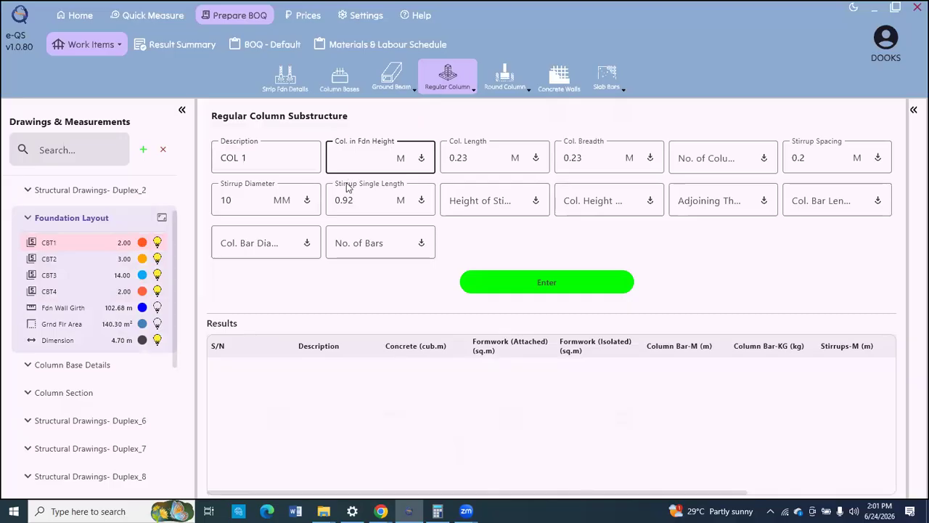
{"action": "type", "text": "1.1"}
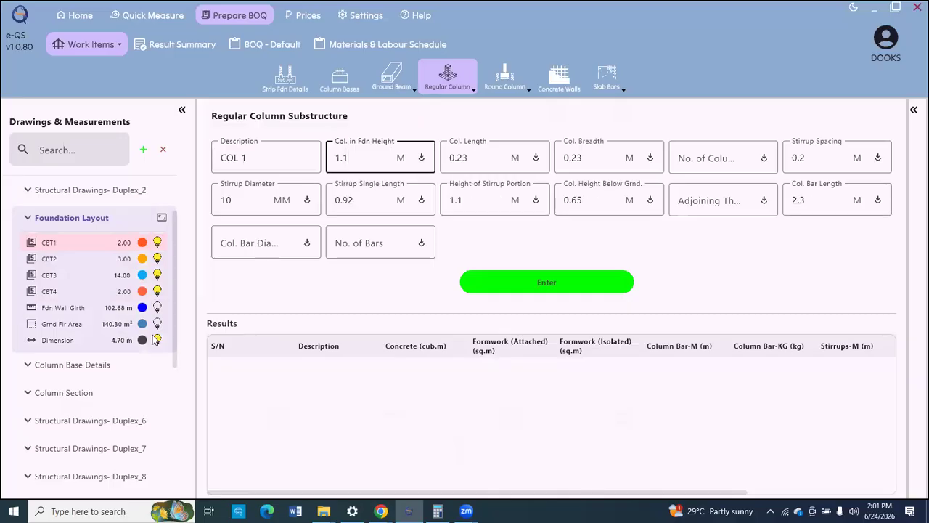
Check the column base and column section drawings, and compute Column 1's height below ground in Calculator as 1.5 - 0.3 - 0.15.
{"action": "left_click", "coordinate": [84, 366]}
{"action": "left_click", "coordinate": [116, 388]}
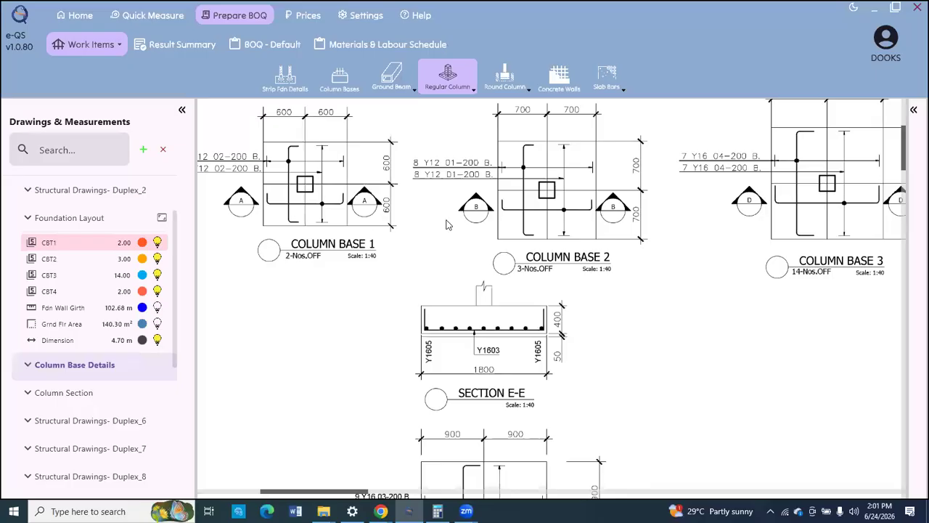
{"action": "scroll", "coordinate": [455, 381], "scroll_direction": "down", "scroll_amount": 5}
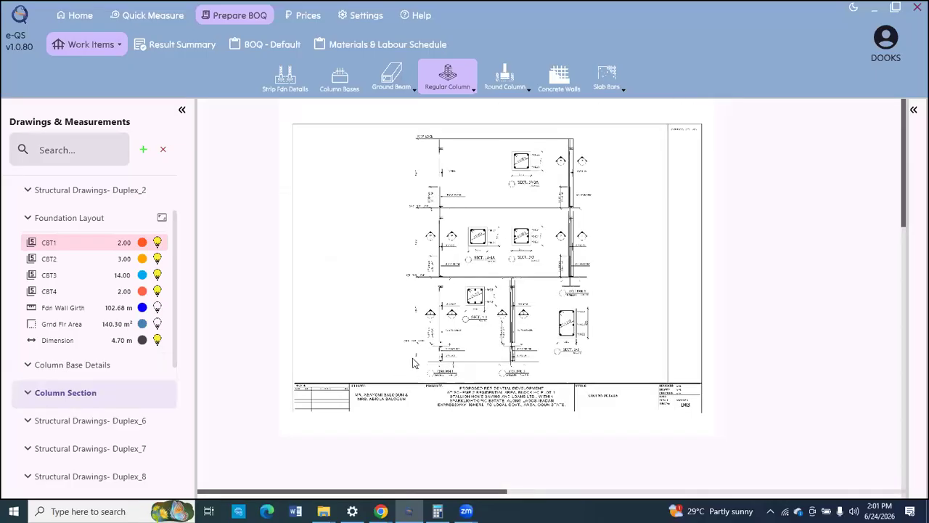
{"action": "scroll", "coordinate": [414, 362], "scroll_direction": "up", "scroll_amount": 5}
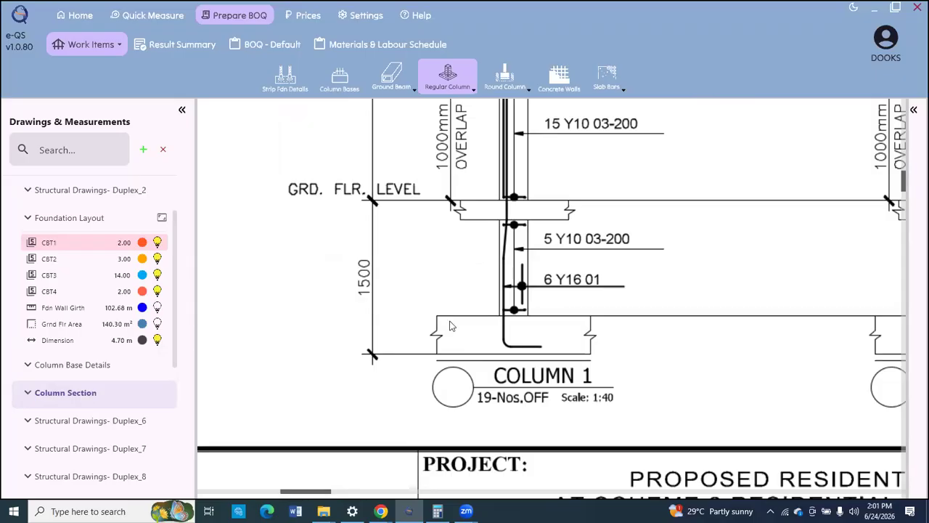
{"action": "key", "text": "alt+Tab"}
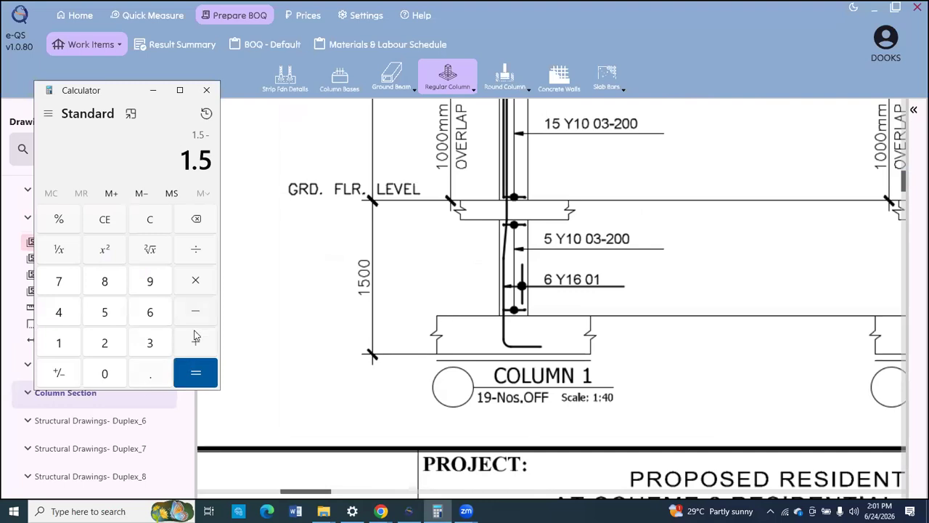
{"action": "type", "text": ".3-"}
{"action": "type", "text": "."}
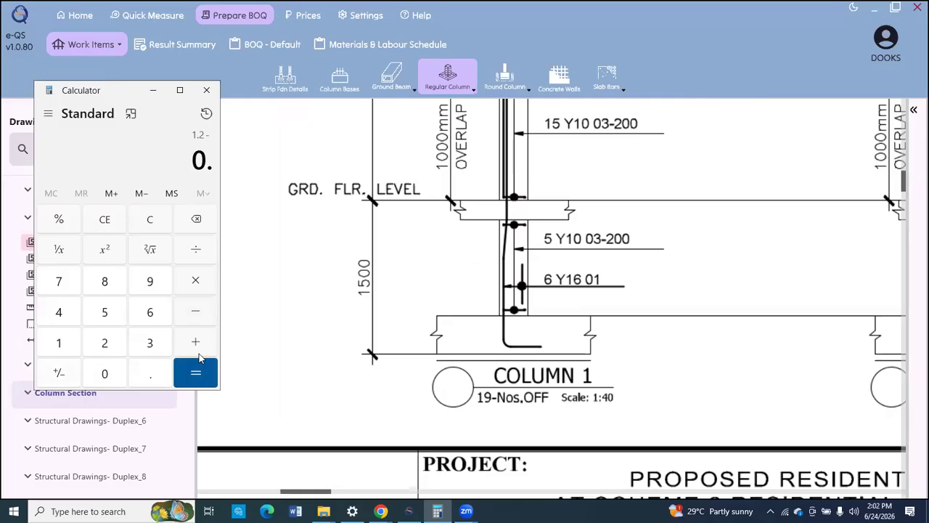
{"action": "type", "text": "15"}
{"action": "key", "text": "Return"}
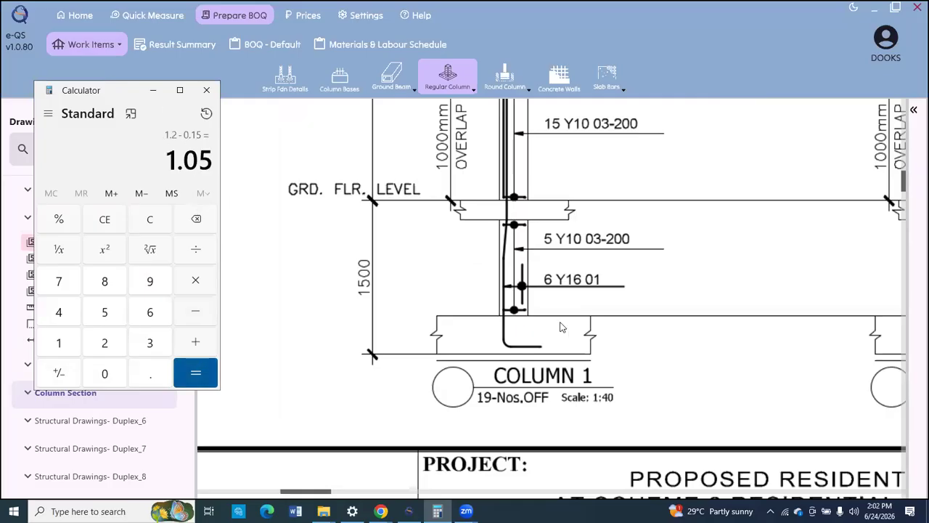
Examine the Column 1 bar on the column section drawing, from its bend in the base up to the overlap above ground floor.
{"action": "left_click", "coordinate": [510, 222]}
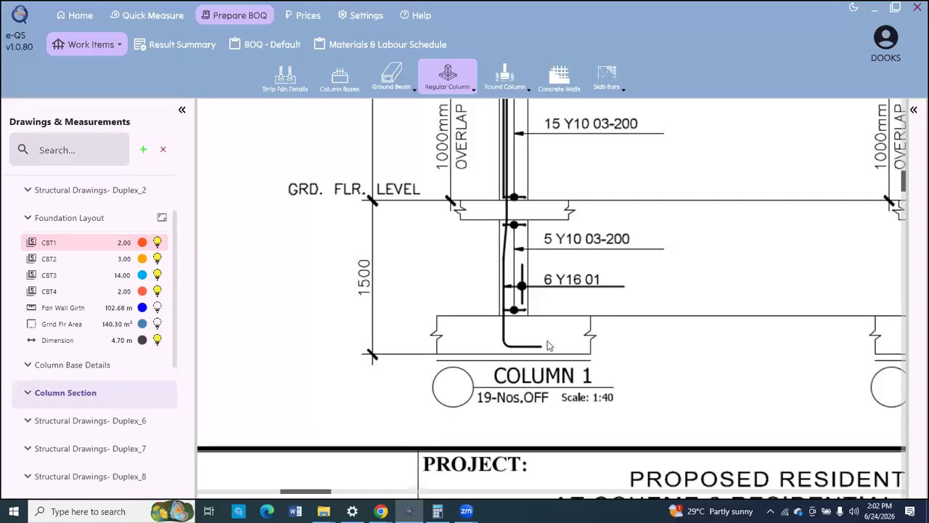
{"action": "scroll", "coordinate": [550, 345], "scroll_direction": "down", "scroll_amount": 1}
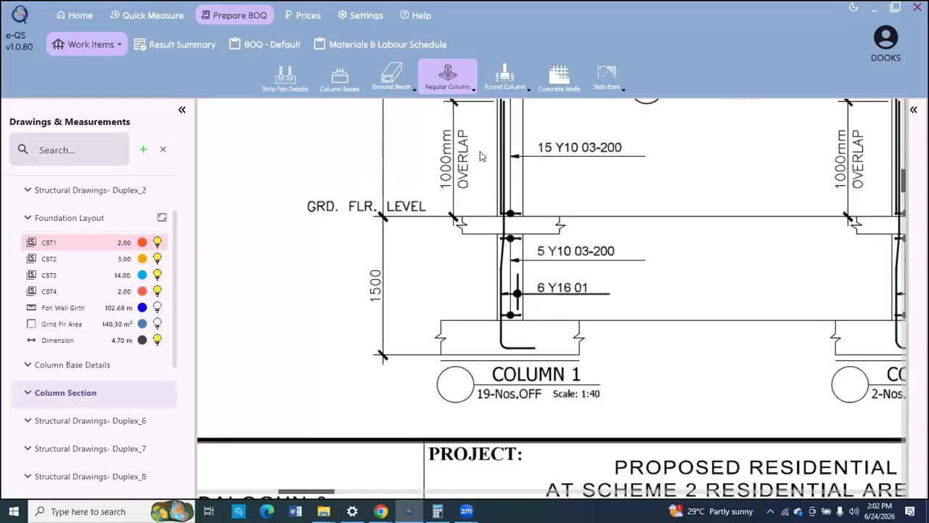
{"action": "scroll", "coordinate": [434, 203], "scroll_direction": "down", "scroll_amount": 1}
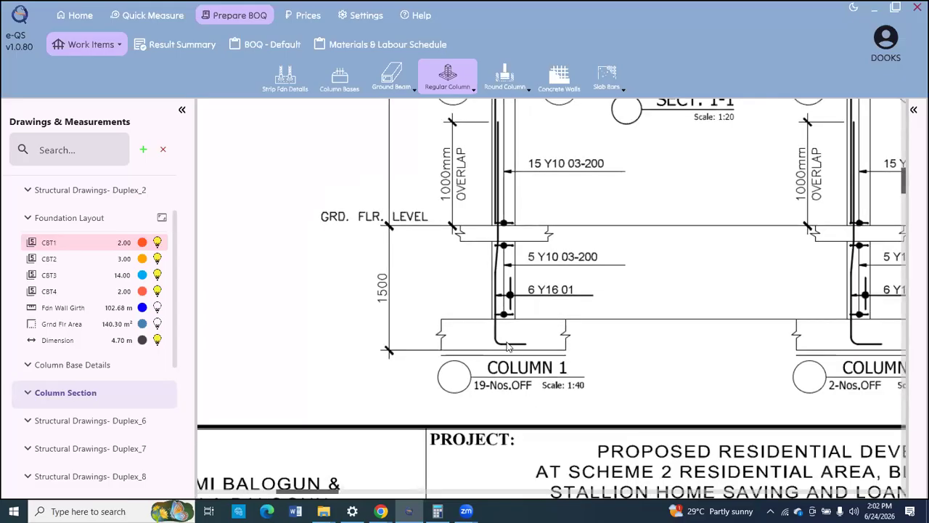
{"action": "scroll", "coordinate": [509, 347], "scroll_direction": "up", "scroll_amount": 1}
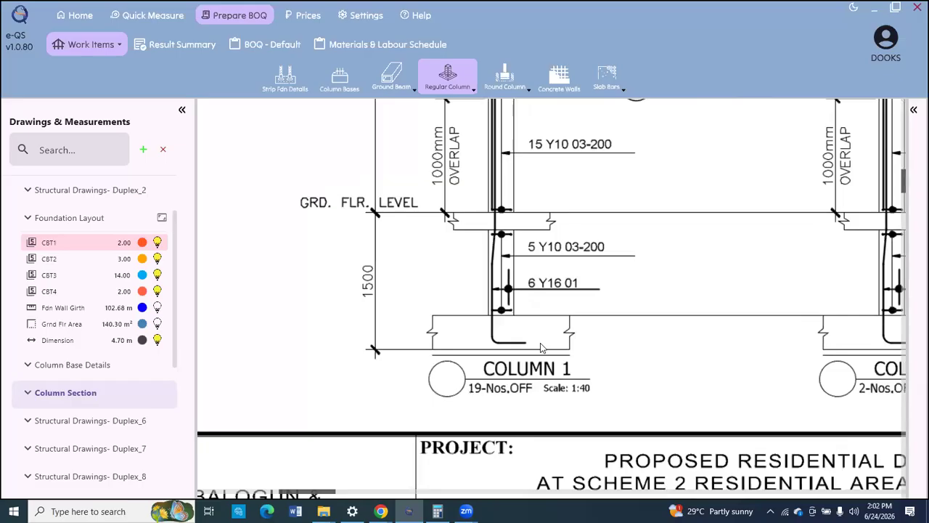
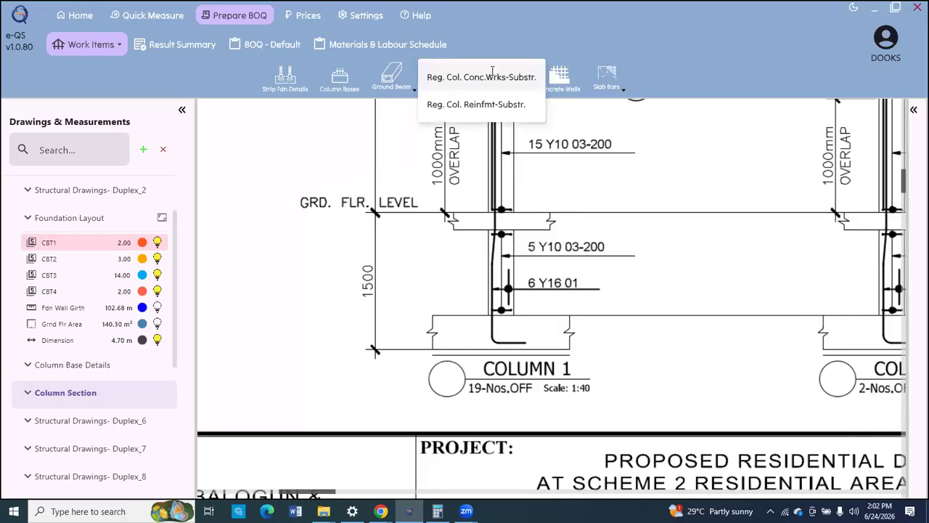
Return to the regular column concrete works substructure entry and set the number of columns for COL 1 to 19.
{"action": "left_click", "coordinate": [494, 77]}
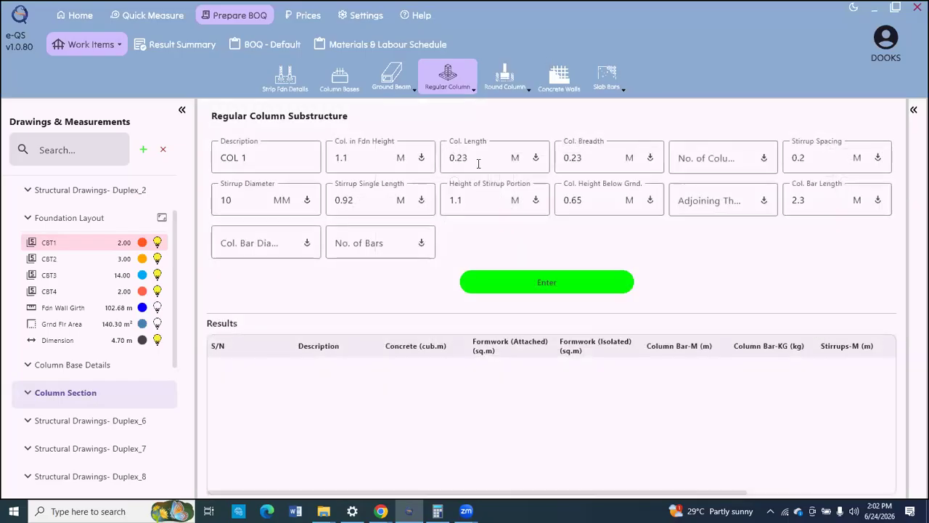
{"action": "left_click", "coordinate": [506, 167]}
{"action": "key", "text": "Tab"}
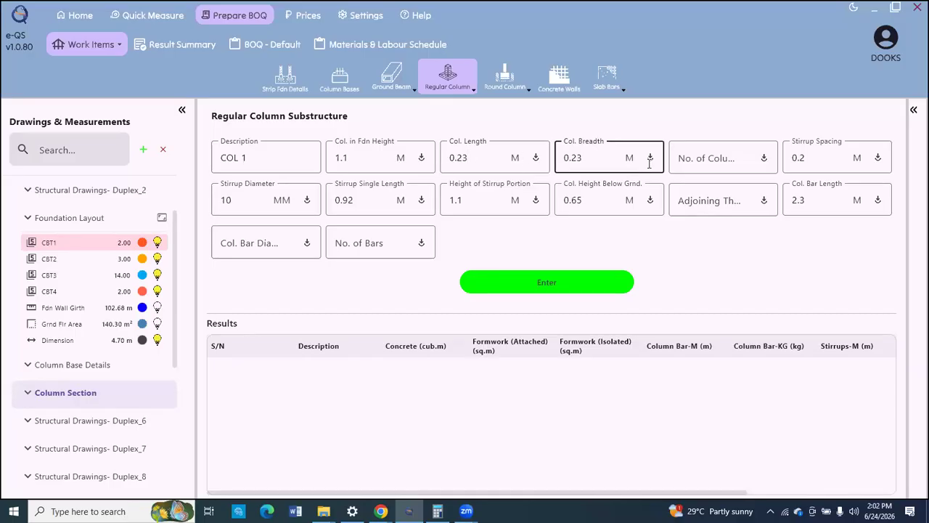
{"action": "key", "text": "Tab"}
{"action": "type", "text": "19"}
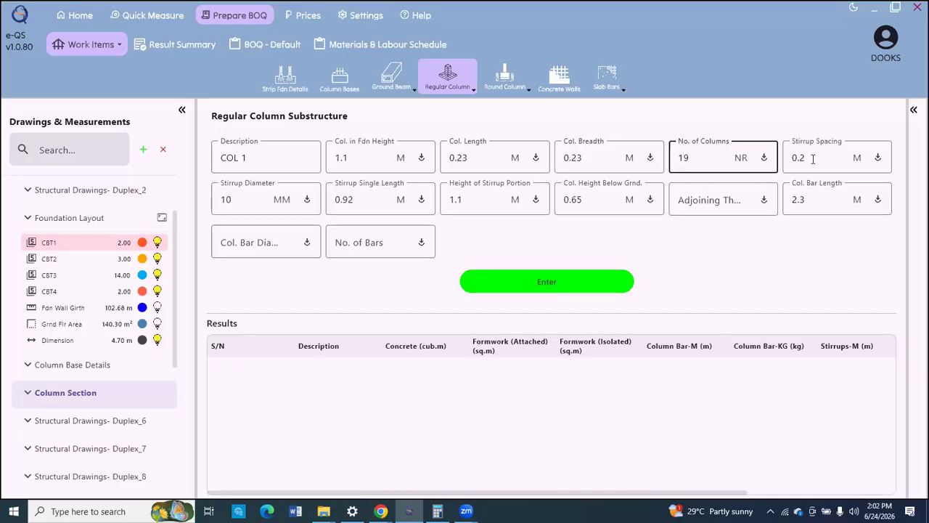
{"action": "left_click", "coordinate": [813, 158]}
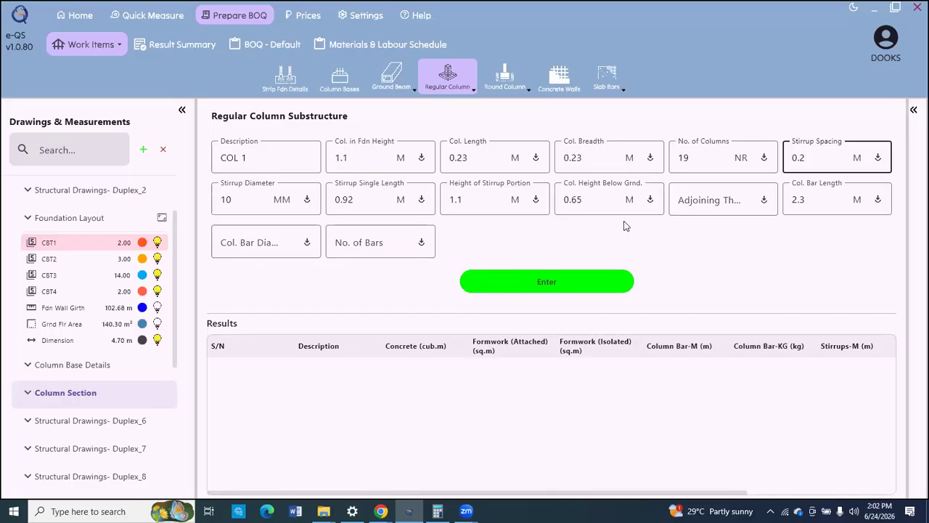
{"action": "left_click", "coordinate": [377, 196]}
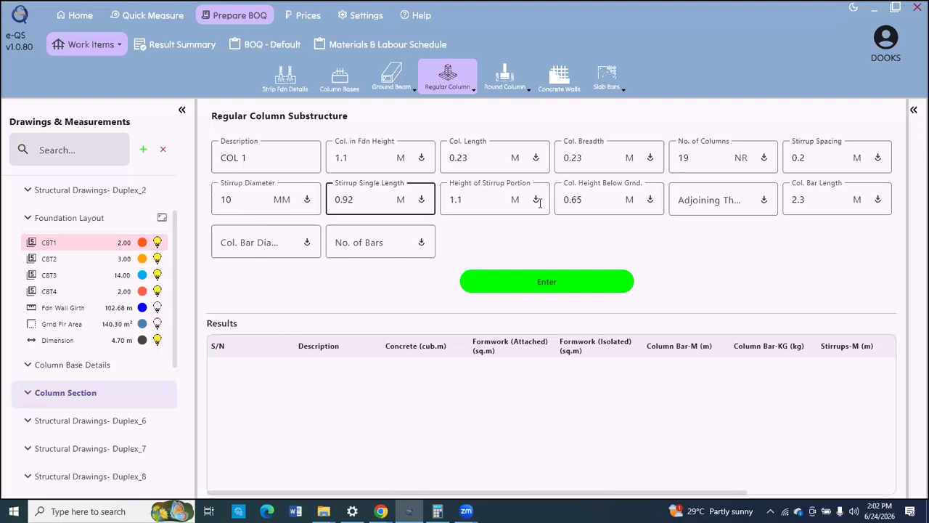
Set COL 1's column height below ground to 1.1 m and its column bar length to 2.7 m.
{"action": "left_click", "coordinate": [608, 196]}
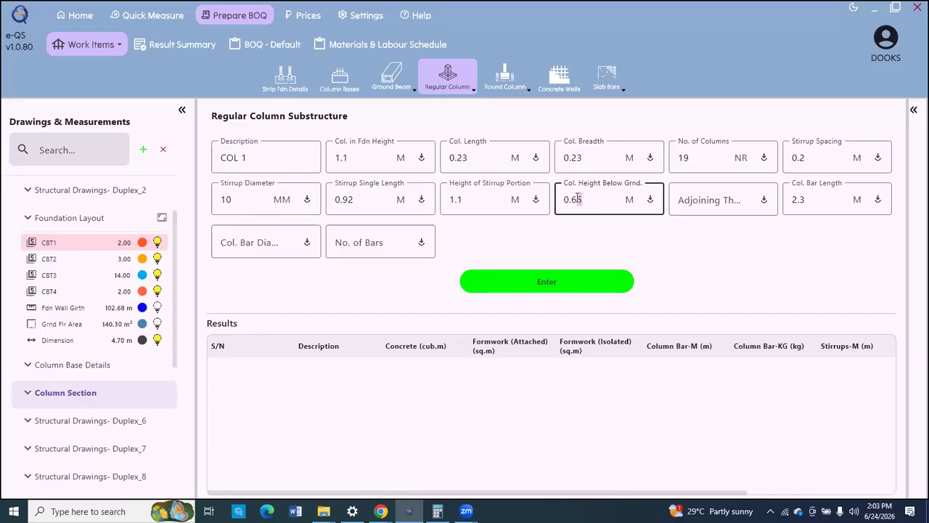
{"action": "left_click_drag", "start_coordinate": [559, 199], "coordinate": [559, 200]}
{"action": "type", "text": "1.1"}
{"action": "key", "text": "Tab"}
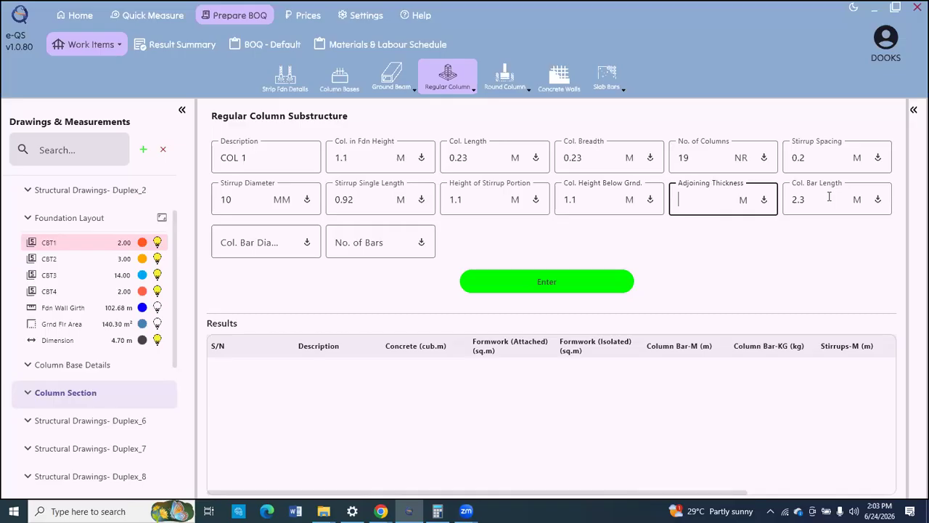
{"action": "left_click", "coordinate": [829, 197]}
{"action": "key", "text": "BackSpace"}
{"action": "type", "text": "7"}
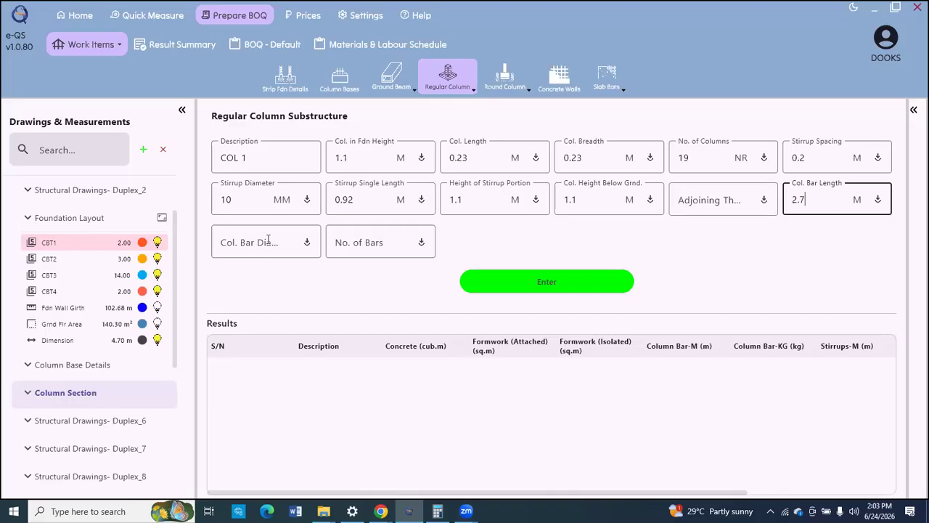
Set COL 1's column bar diameter to 16 mm and the number of bars to 6, and add the entry to the results.
{"action": "left_click", "coordinate": [268, 241]}
{"action": "type", "text": "16"}
{"action": "key", "text": "Tab"}
{"action": "type", "text": "6"}
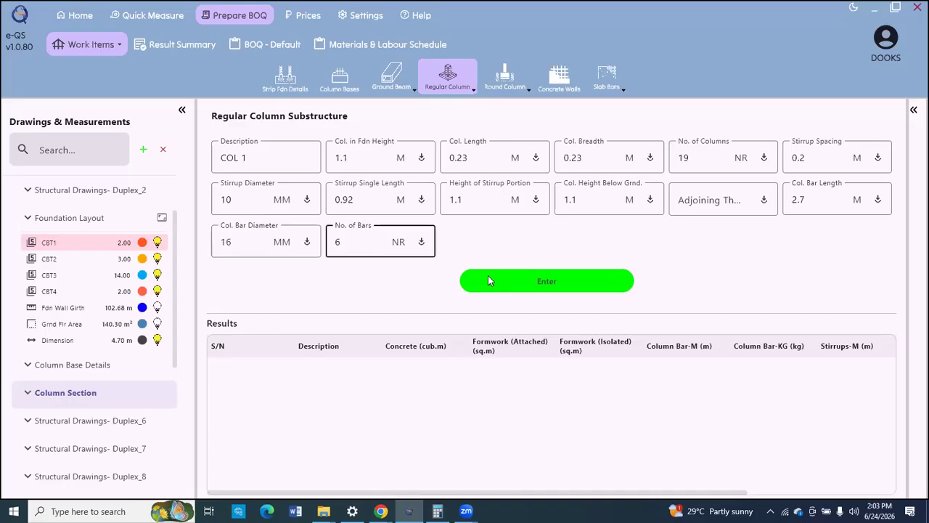
{"action": "left_click", "coordinate": [539, 285]}
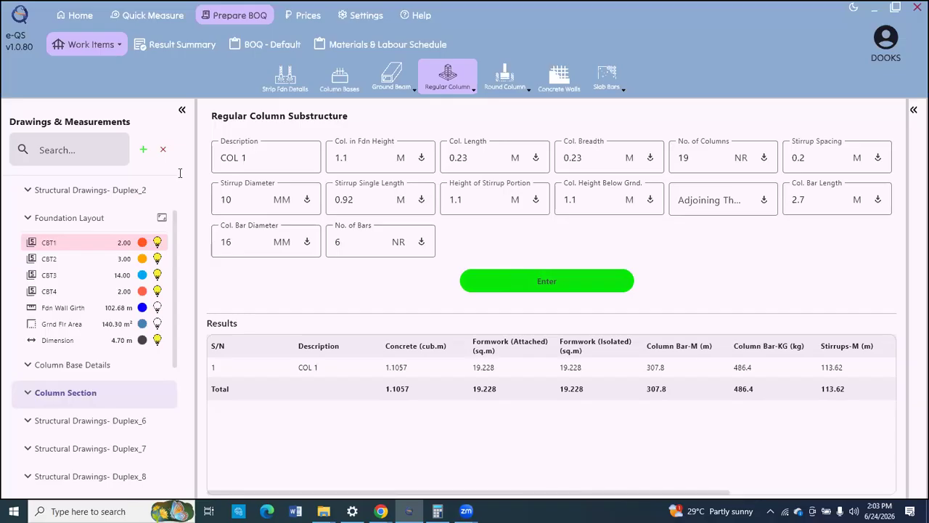
Change the description to COL 2 with a column length of 0.45 m and 2 columns, and add the entry to the results.
{"action": "triple_click", "coordinate": [247, 157]}
{"action": "left_click_drag", "start_coordinate": [348, 158], "coordinate": [464, 158]}
{"action": "type", "text": "2"}
{"action": "double_click", "coordinate": [458, 157]}
{"action": "type", "text": "45"}
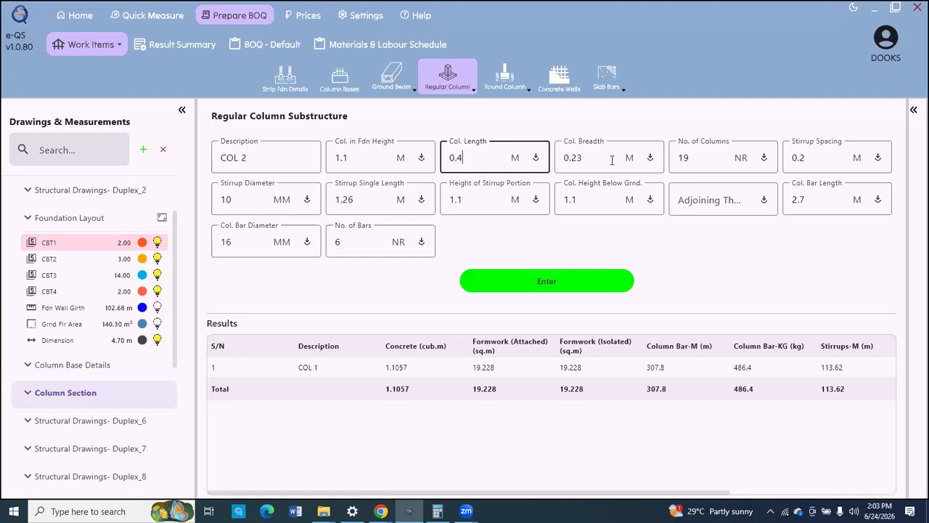
{"action": "double_click", "coordinate": [673, 157]}
{"action": "type", "text": "2"}
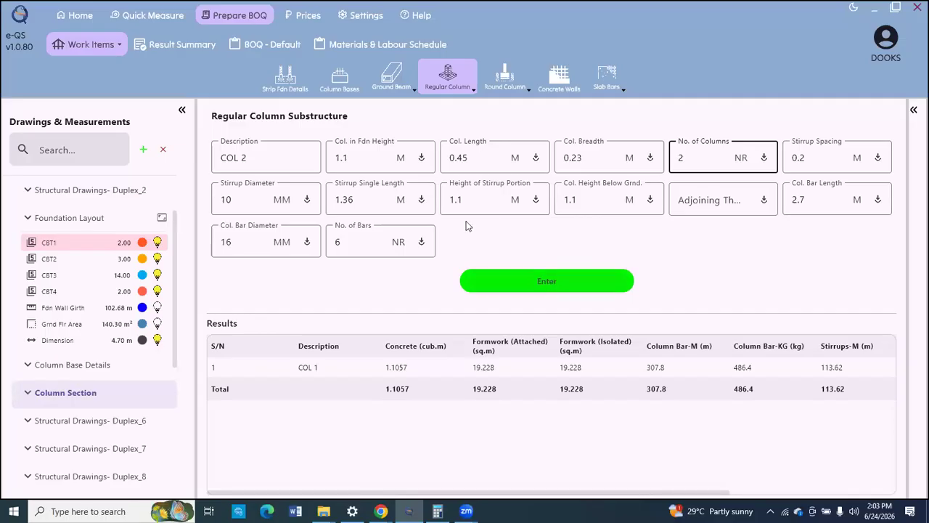
{"action": "left_click", "coordinate": [475, 280]}
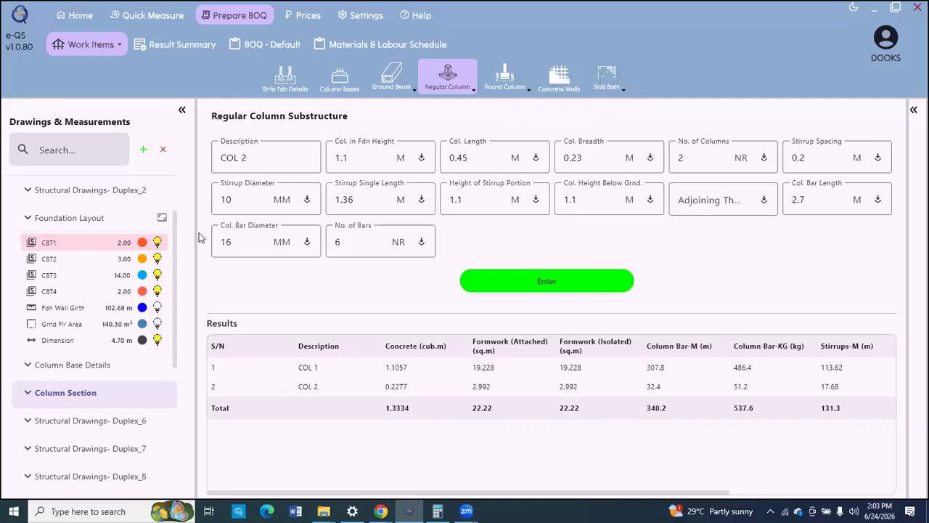
Open the default BOQ and review the substructure excavating and filling items from tree removal to the damp proof membrane.
{"action": "left_click", "coordinate": [267, 47]}
{"action": "scroll", "coordinate": [415, 292], "scroll_direction": "down", "scroll_amount": 1}
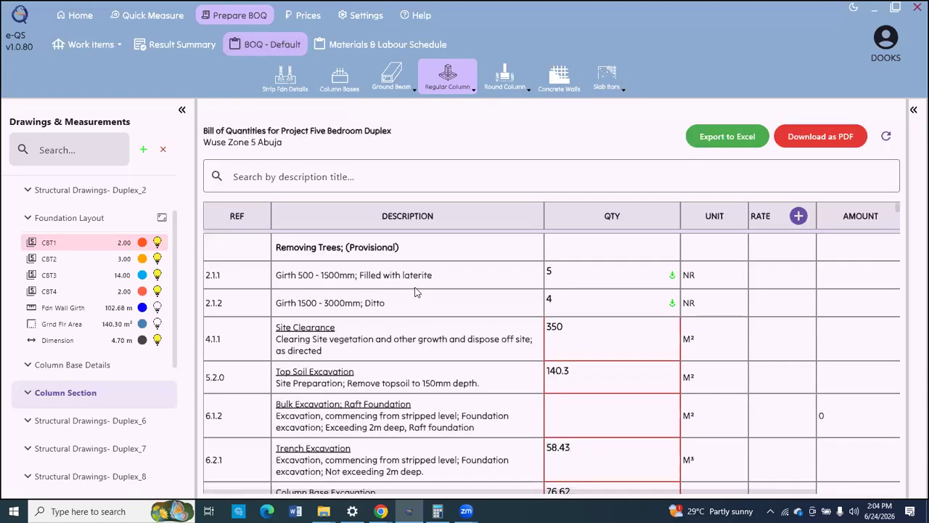
{"action": "scroll", "coordinate": [416, 292], "scroll_direction": "up", "scroll_amount": 1}
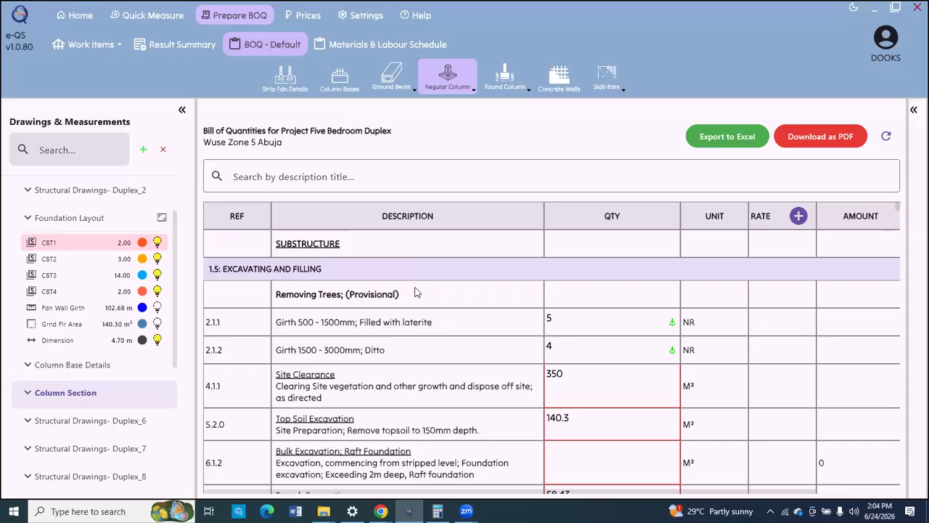
{"action": "scroll", "coordinate": [415, 292], "scroll_direction": "down", "scroll_amount": 1}
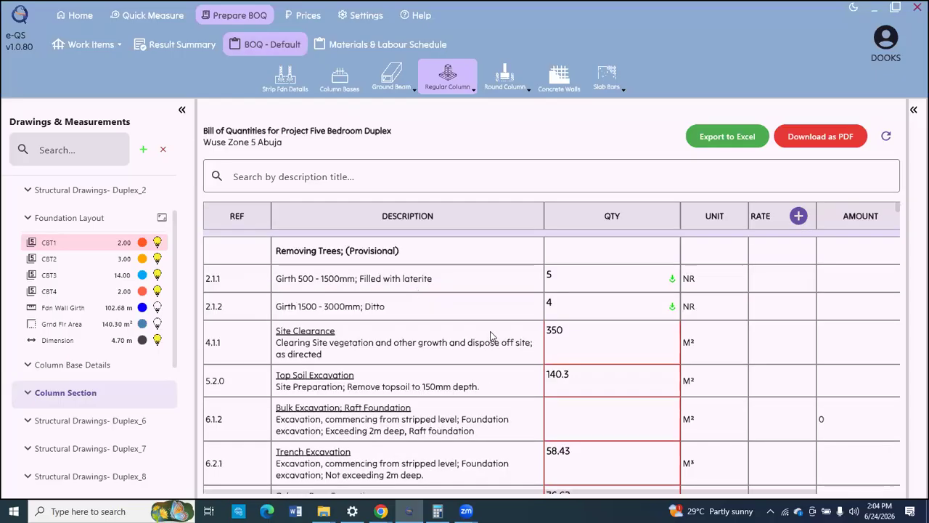
{"action": "scroll", "coordinate": [492, 336], "scroll_direction": "down", "scroll_amount": 1}
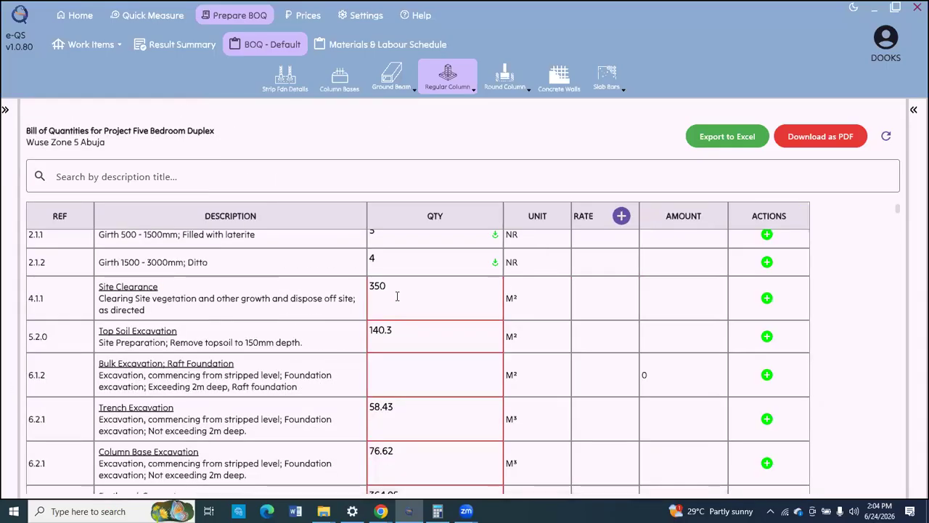
{"action": "scroll", "coordinate": [397, 296], "scroll_direction": "down", "scroll_amount": 1}
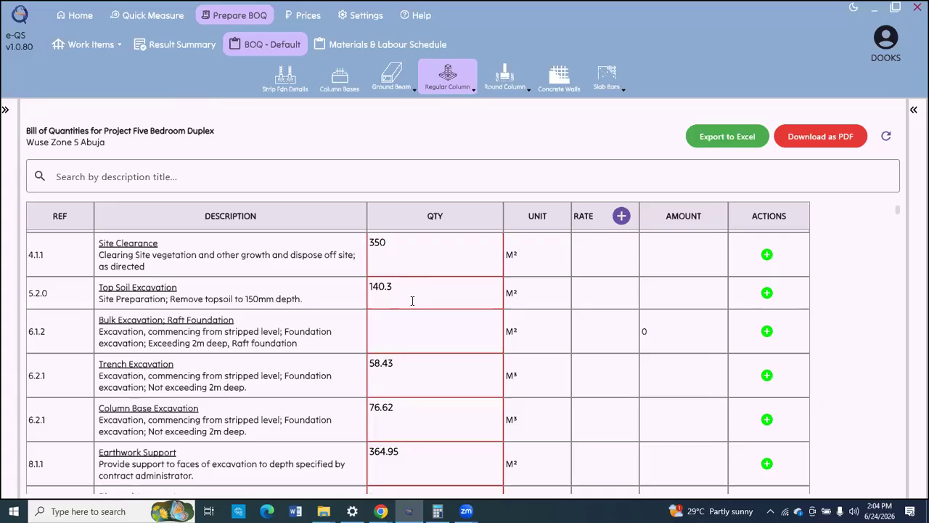
{"action": "scroll", "coordinate": [411, 301], "scroll_direction": "down", "scroll_amount": 2}
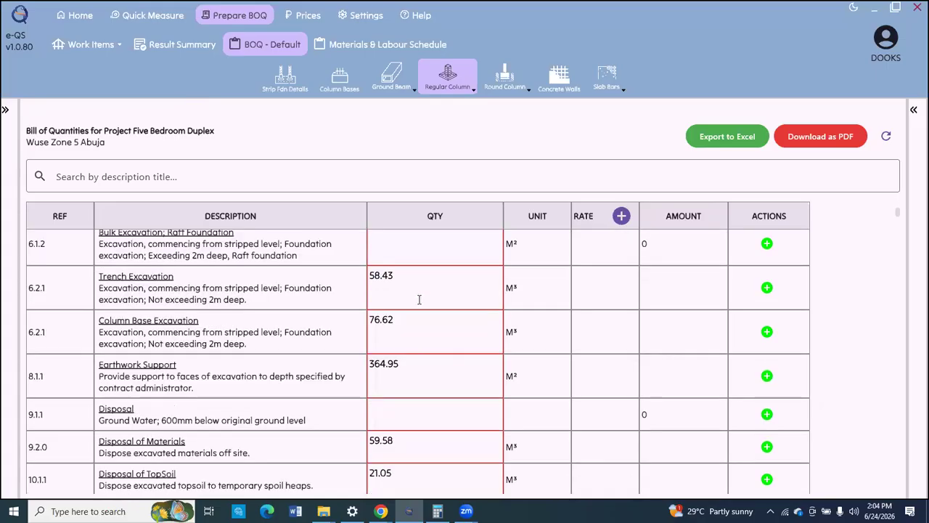
{"action": "scroll", "coordinate": [408, 325], "scroll_direction": "down", "scroll_amount": 1}
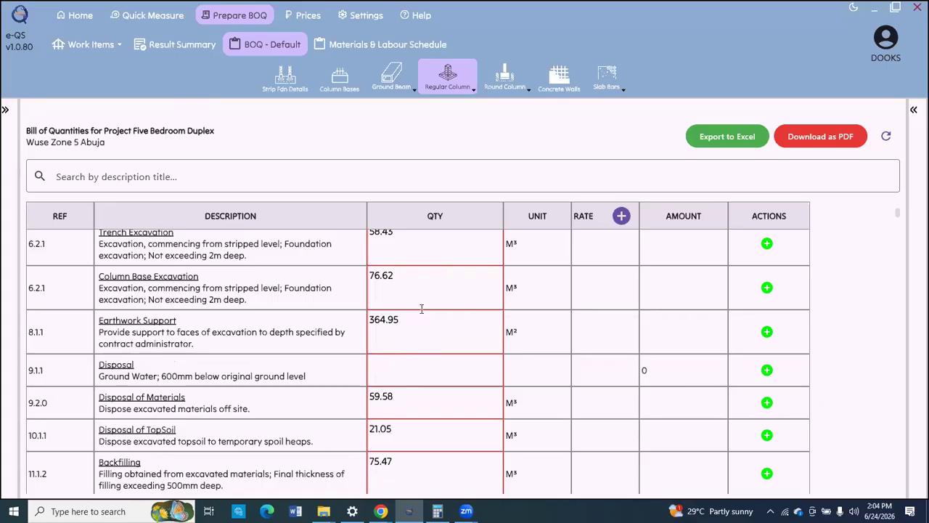
{"action": "scroll", "coordinate": [421, 309], "scroll_direction": "down", "scroll_amount": 2}
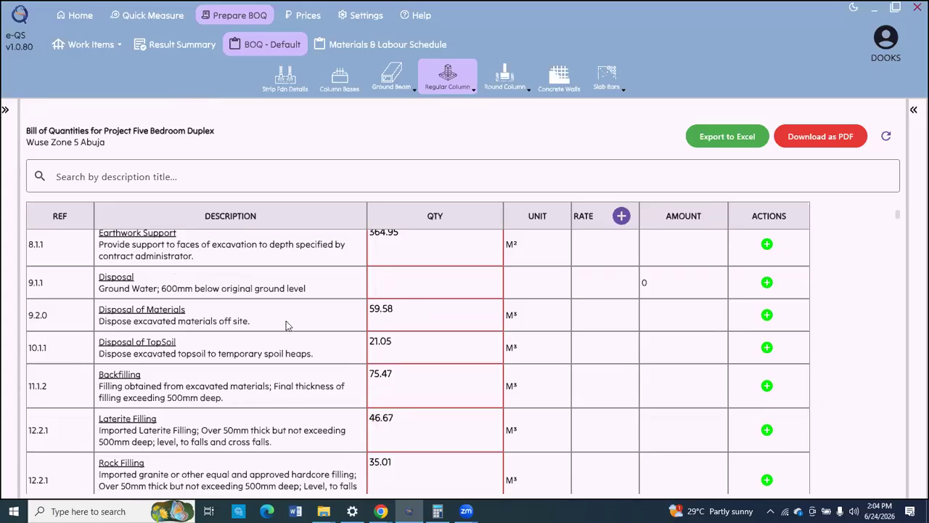
{"action": "scroll", "coordinate": [290, 326], "scroll_direction": "down", "scroll_amount": 1}
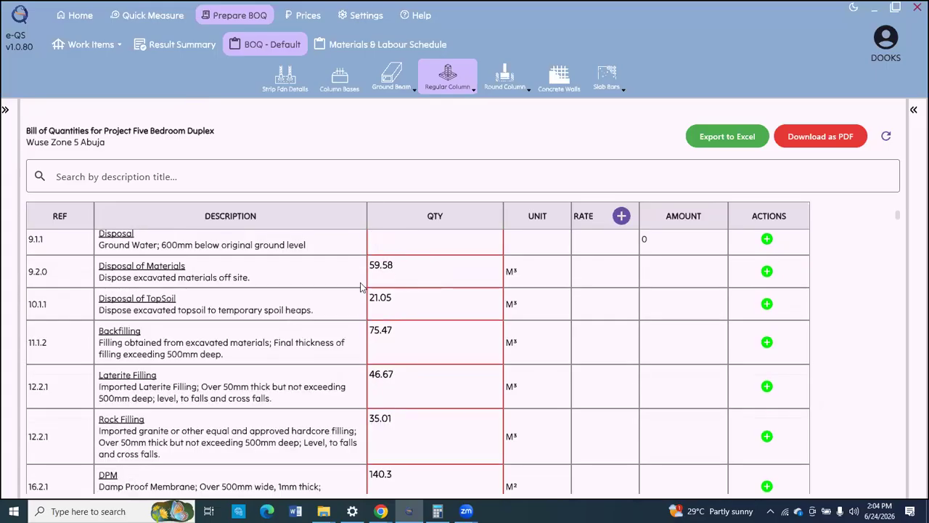
{"action": "scroll", "coordinate": [360, 287], "scroll_direction": "up", "scroll_amount": 1}
{"action": "scroll", "coordinate": [361, 287], "scroll_direction": "down", "scroll_amount": 1}
{"action": "scroll", "coordinate": [383, 299], "scroll_direction": "down", "scroll_amount": 2}
{"action": "scroll", "coordinate": [383, 300], "scroll_direction": "down", "scroll_amount": 2}
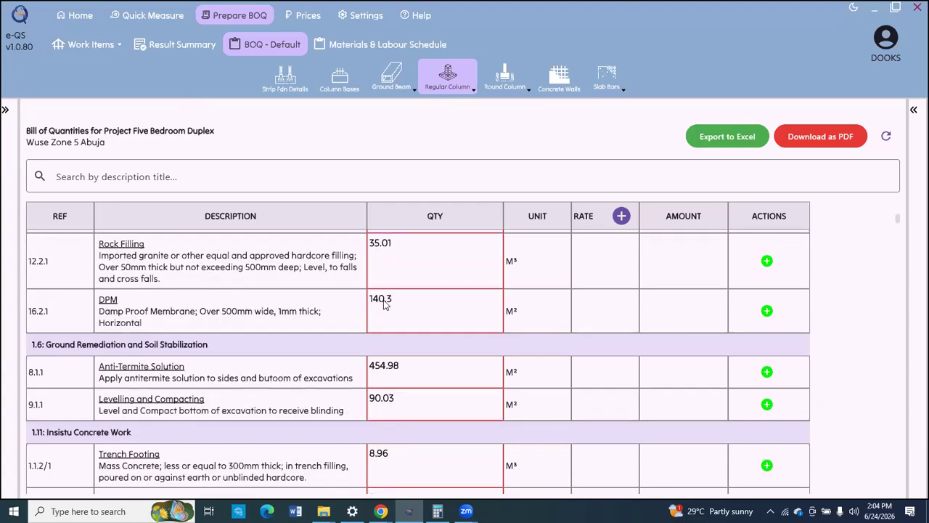
Review the BOQ quantities for ground remediation and in-situ concrete work, including trench footing, blinding, column bases and column starters.
{"action": "scroll", "coordinate": [391, 299], "scroll_direction": "down", "scroll_amount": 1}
{"action": "scroll", "coordinate": [398, 293], "scroll_direction": "down", "scroll_amount": 1}
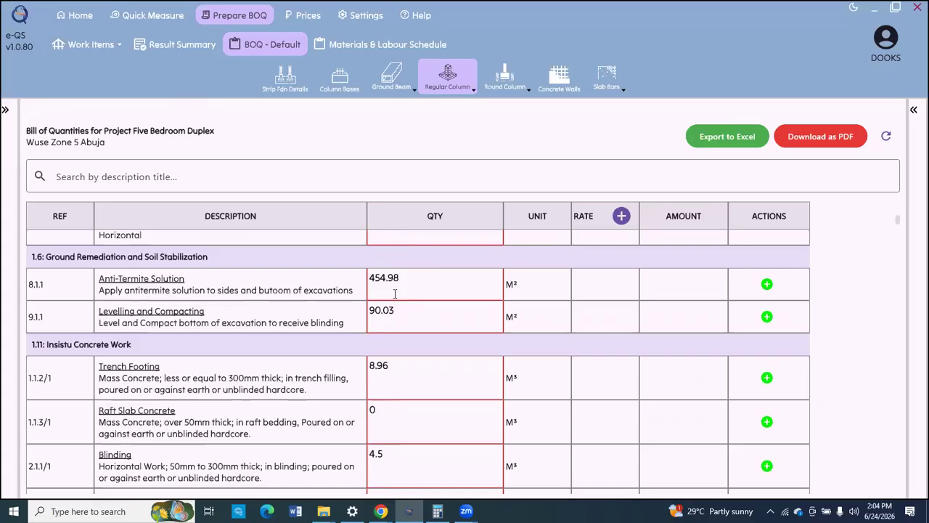
{"action": "scroll", "coordinate": [395, 293], "scroll_direction": "down", "scroll_amount": 1}
{"action": "scroll", "coordinate": [399, 283], "scroll_direction": "down", "scroll_amount": 1}
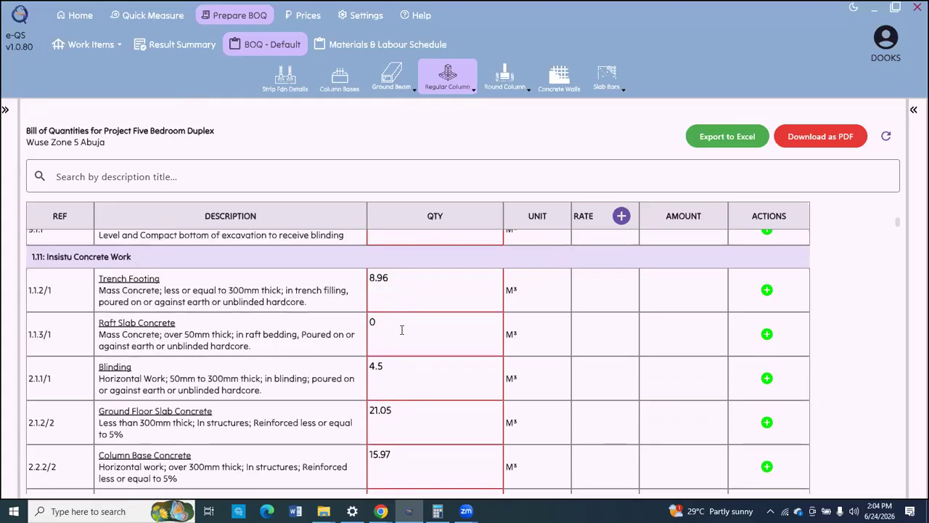
{"action": "scroll", "coordinate": [400, 312], "scroll_direction": "down", "scroll_amount": 1}
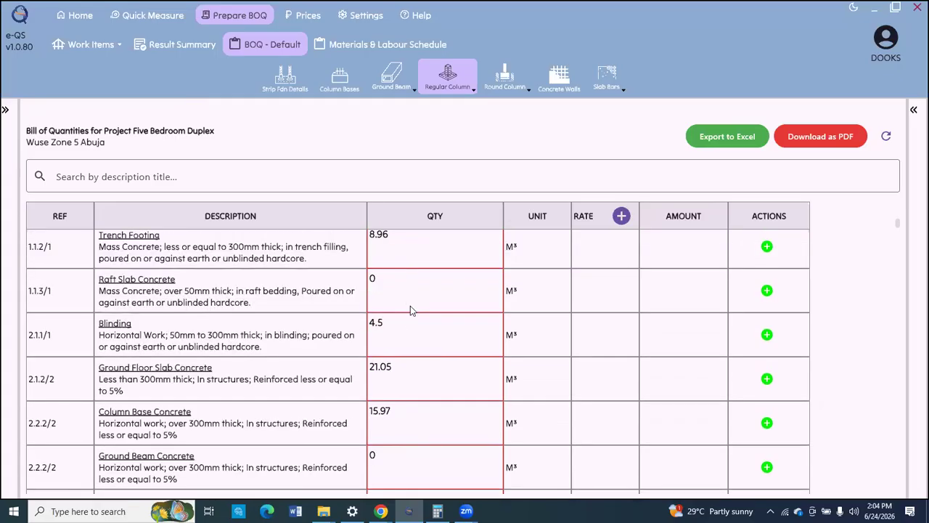
{"action": "scroll", "coordinate": [410, 310], "scroll_direction": "down", "scroll_amount": 2}
{"action": "scroll", "coordinate": [409, 298], "scroll_direction": "down", "scroll_amount": 1}
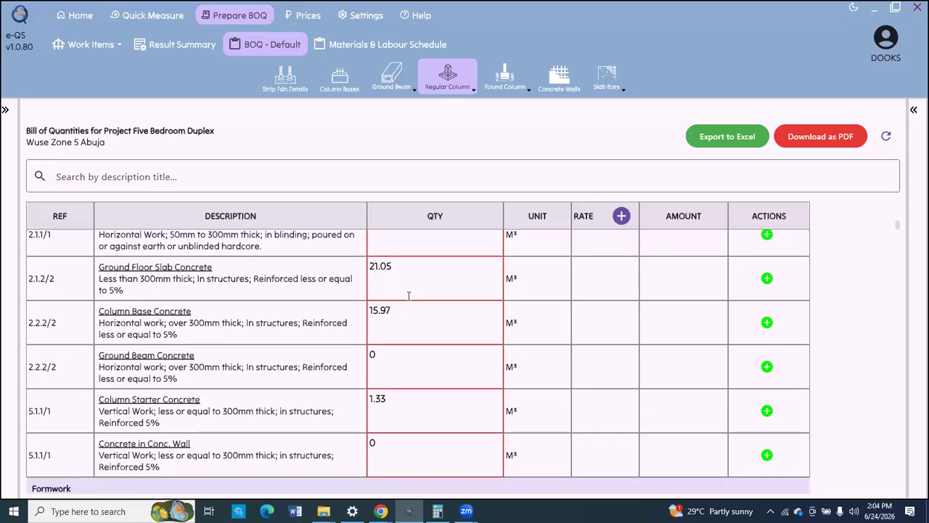
{"action": "scroll", "coordinate": [408, 295], "scroll_direction": "down", "scroll_amount": 2}
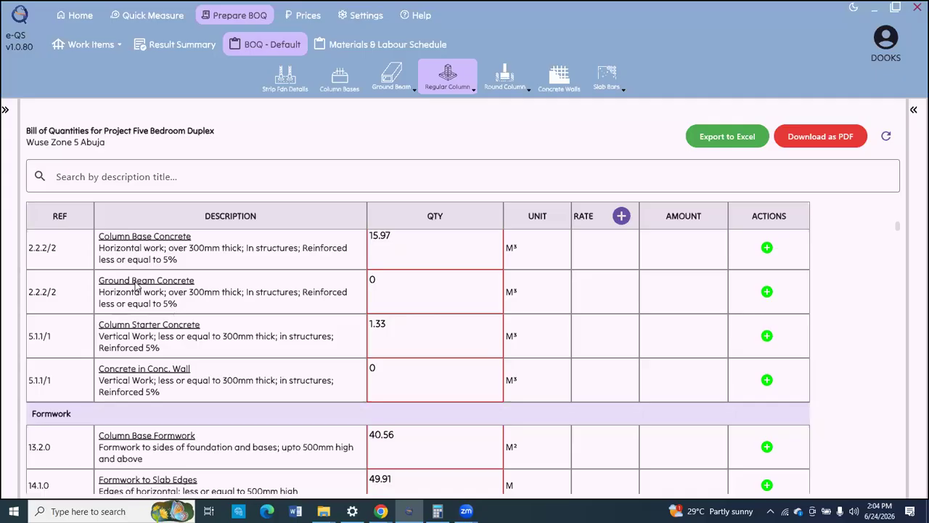
{"action": "scroll", "coordinate": [418, 317], "scroll_direction": "down", "scroll_amount": 1}
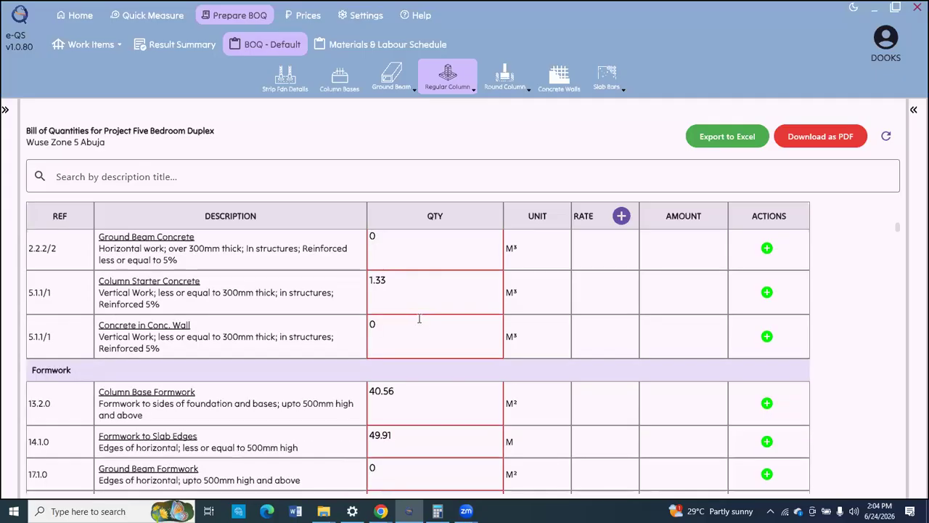
Examine the BOQ's substructure formwork, high steel bar reinforcement, blockwork and wall finishes items.
{"action": "scroll", "coordinate": [418, 318], "scroll_direction": "down", "scroll_amount": 2}
{"action": "scroll", "coordinate": [418, 317], "scroll_direction": "down", "scroll_amount": 1}
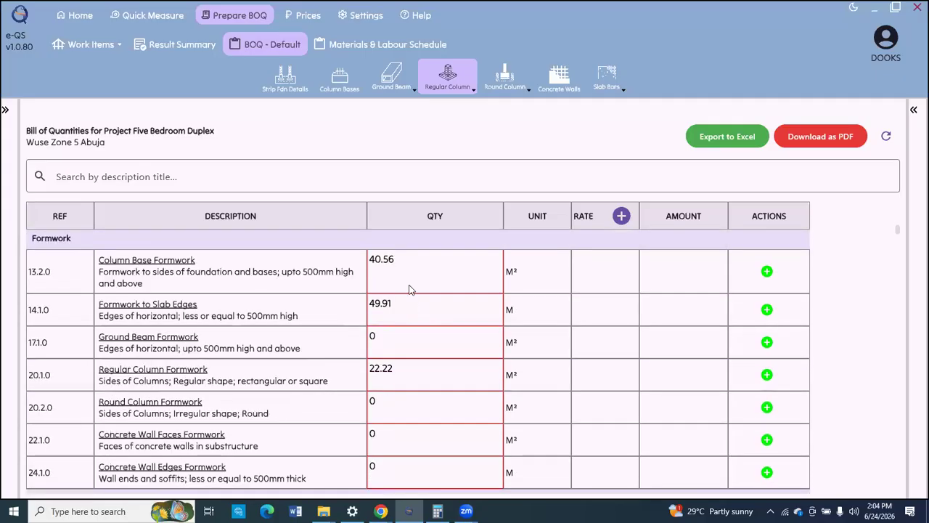
{"action": "scroll", "coordinate": [412, 290], "scroll_direction": "down", "scroll_amount": 1}
{"action": "scroll", "coordinate": [403, 255], "scroll_direction": "down", "scroll_amount": 2}
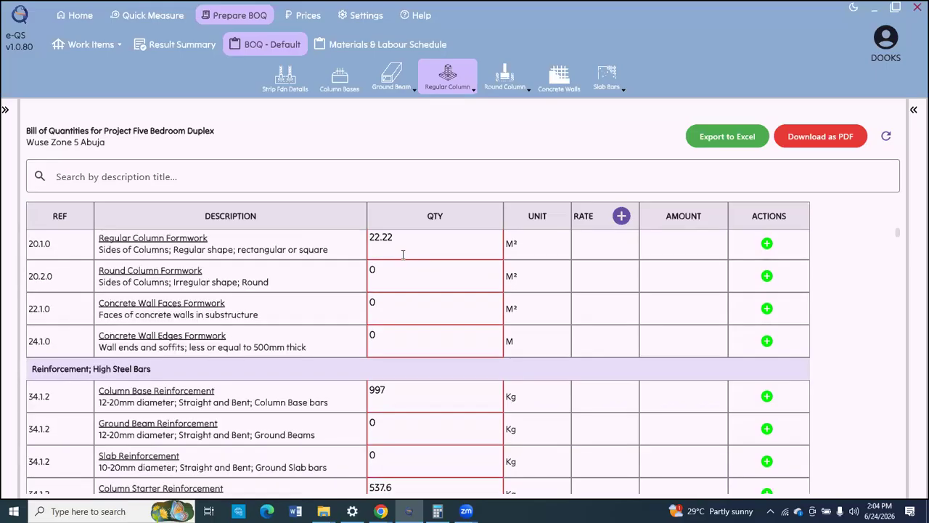
{"action": "scroll", "coordinate": [403, 254], "scroll_direction": "down", "scroll_amount": 3}
{"action": "scroll", "coordinate": [400, 256], "scroll_direction": "down", "scroll_amount": 1}
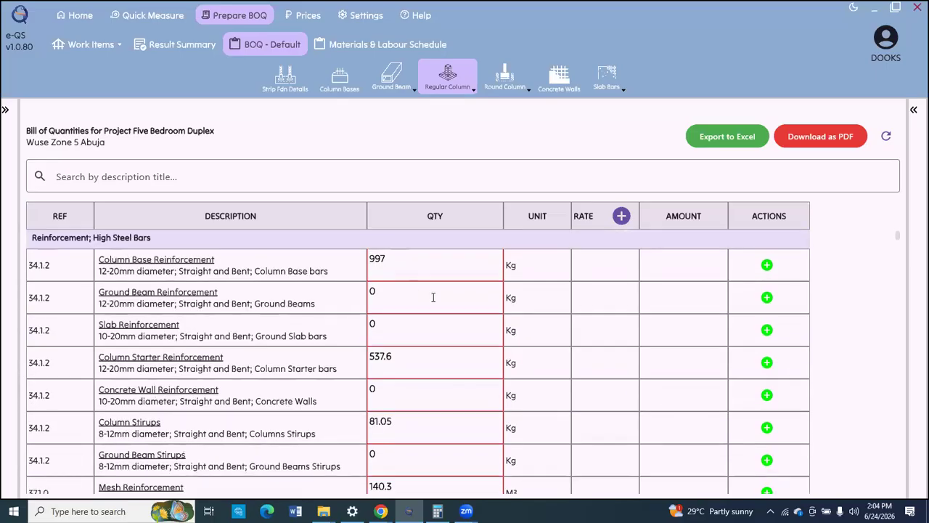
{"action": "scroll", "coordinate": [377, 312], "scroll_direction": "down", "scroll_amount": 1}
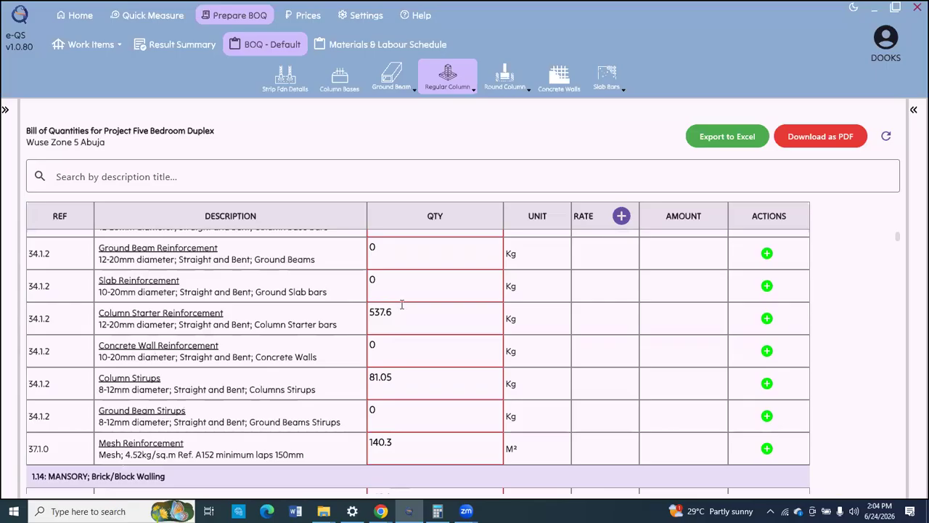
{"action": "scroll", "coordinate": [410, 331], "scroll_direction": "down", "scroll_amount": 1}
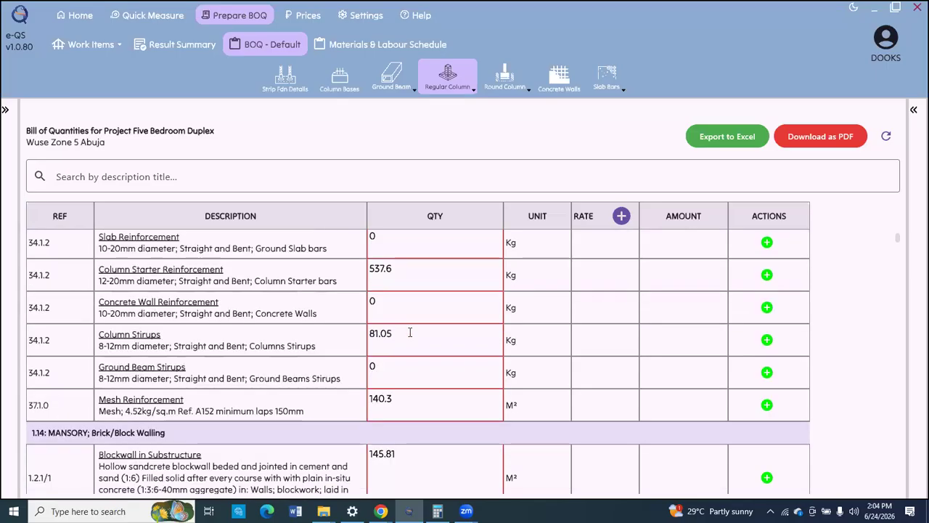
{"action": "scroll", "coordinate": [410, 332], "scroll_direction": "down", "scroll_amount": 1}
{"action": "scroll", "coordinate": [410, 331], "scroll_direction": "down", "scroll_amount": 2}
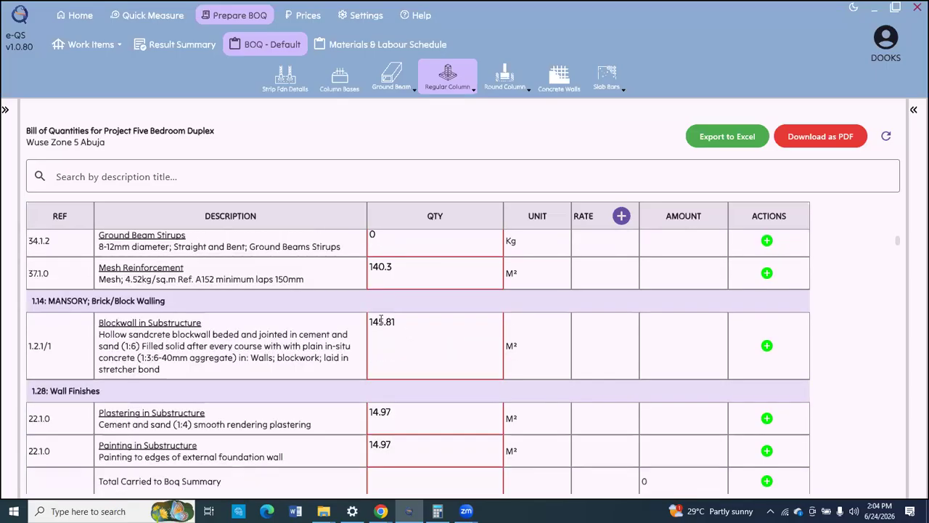
{"action": "scroll", "coordinate": [380, 319], "scroll_direction": "down", "scroll_amount": 1}
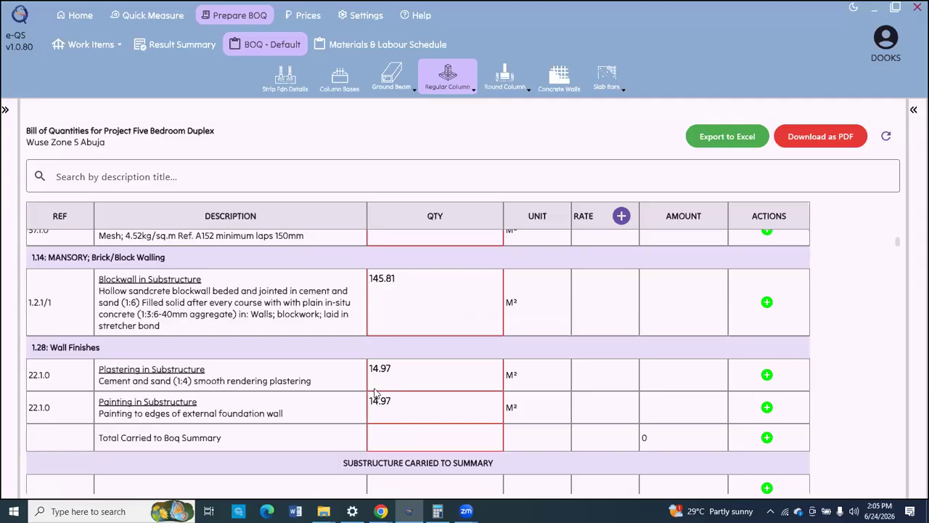
Open the Materials & Labour Schedule and examine the materials for earthwork support, laterite filling, rock filling and damp proof membrane.
{"action": "left_click", "coordinate": [371, 46]}
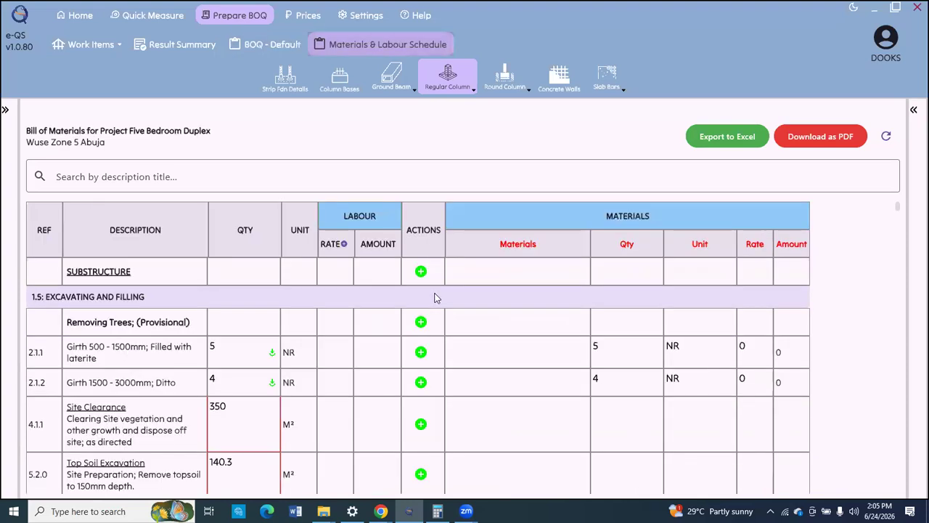
{"action": "scroll", "coordinate": [435, 297], "scroll_direction": "down", "scroll_amount": 1}
{"action": "scroll", "coordinate": [435, 297], "scroll_direction": "down", "scroll_amount": 3}
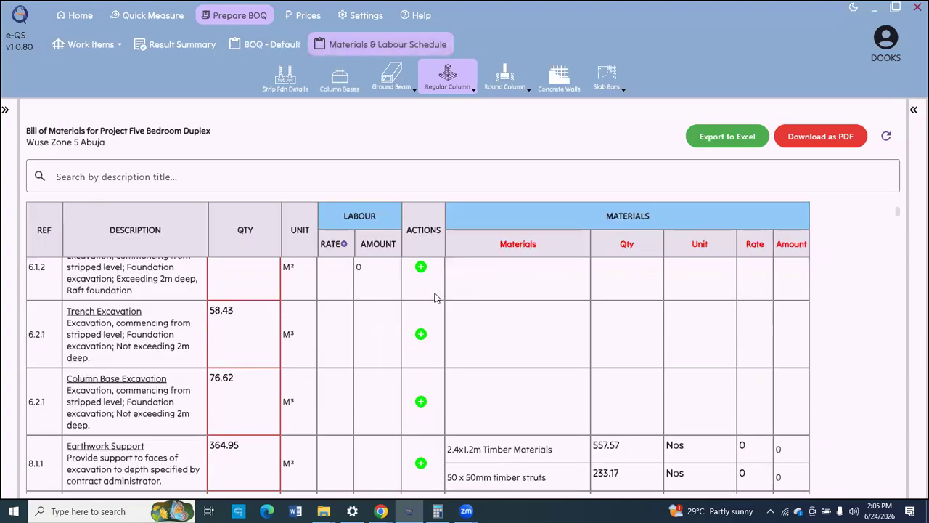
{"action": "scroll", "coordinate": [435, 297], "scroll_direction": "down", "scroll_amount": 2}
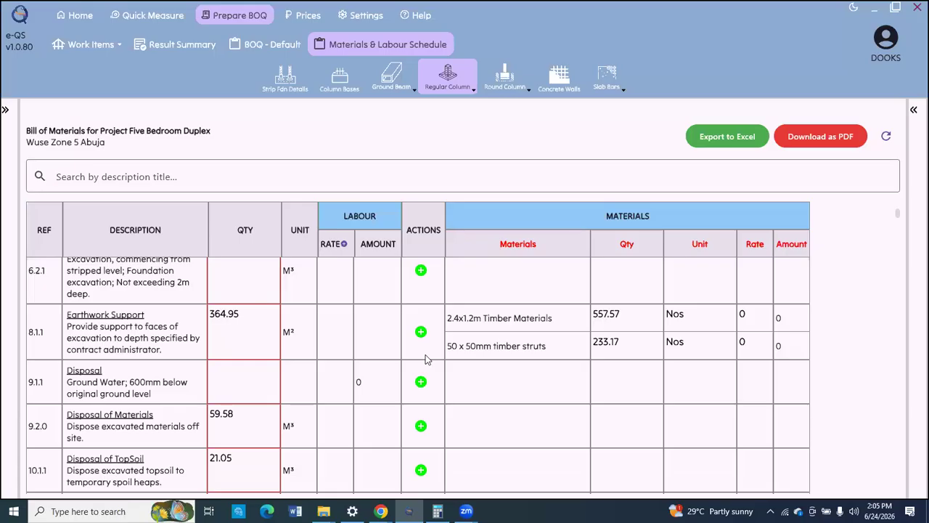
{"action": "scroll", "coordinate": [427, 358], "scroll_direction": "up", "scroll_amount": 3}
{"action": "scroll", "coordinate": [426, 359], "scroll_direction": "down", "scroll_amount": 2}
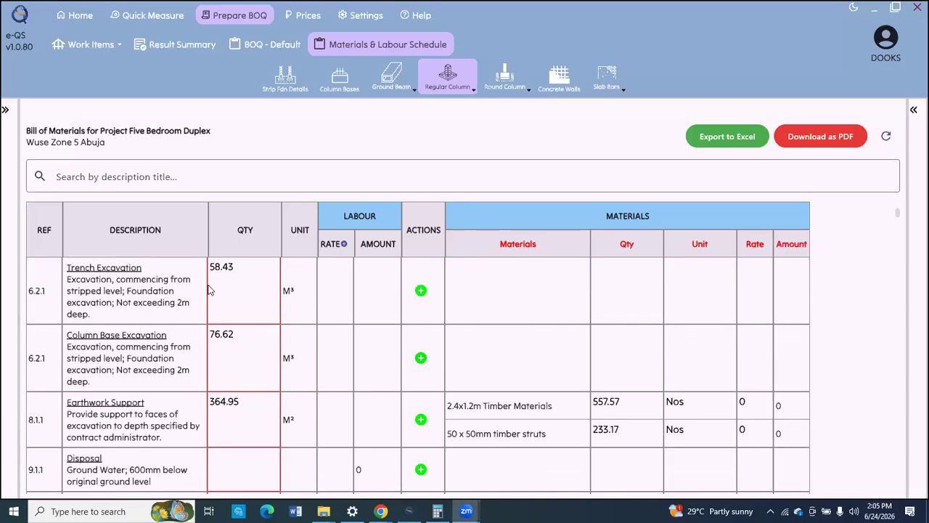
{"action": "scroll", "coordinate": [210, 291], "scroll_direction": "down", "scroll_amount": 1}
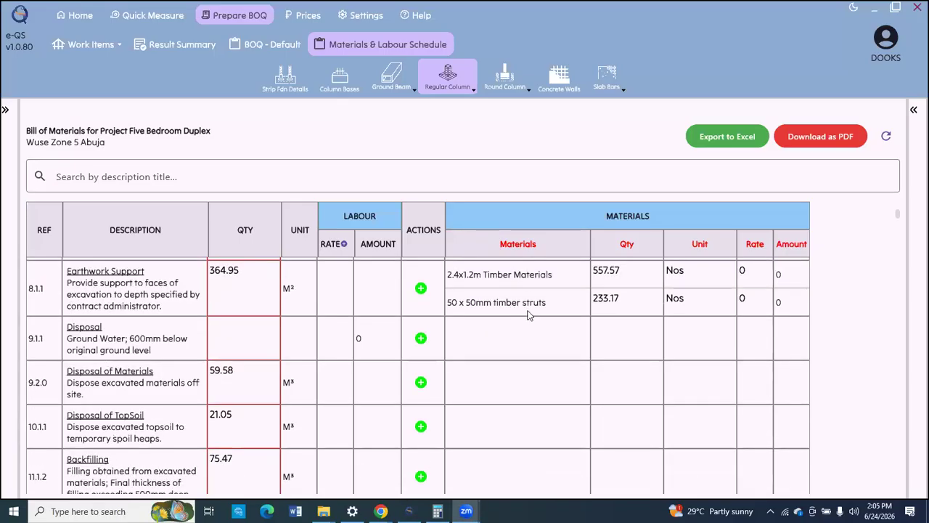
{"action": "scroll", "coordinate": [311, 328], "scroll_direction": "down", "scroll_amount": 1}
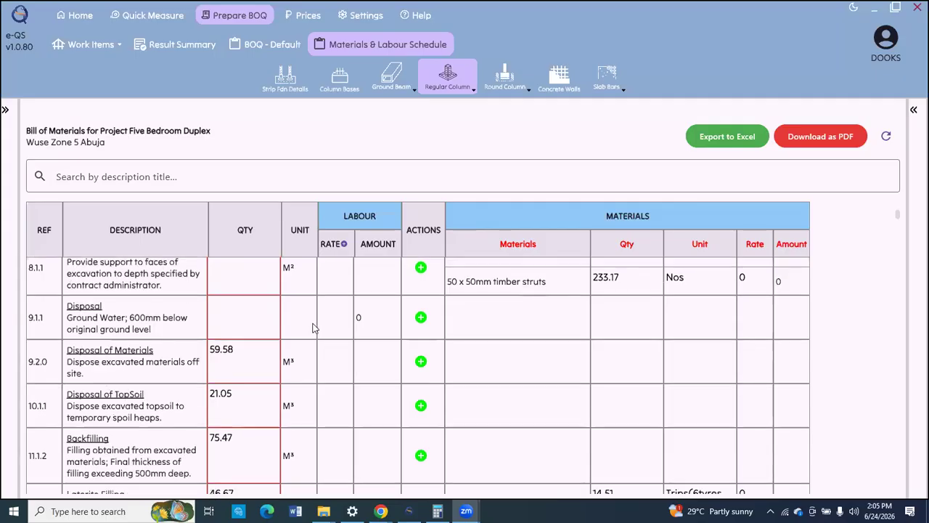
{"action": "scroll", "coordinate": [313, 328], "scroll_direction": "down", "scroll_amount": 2}
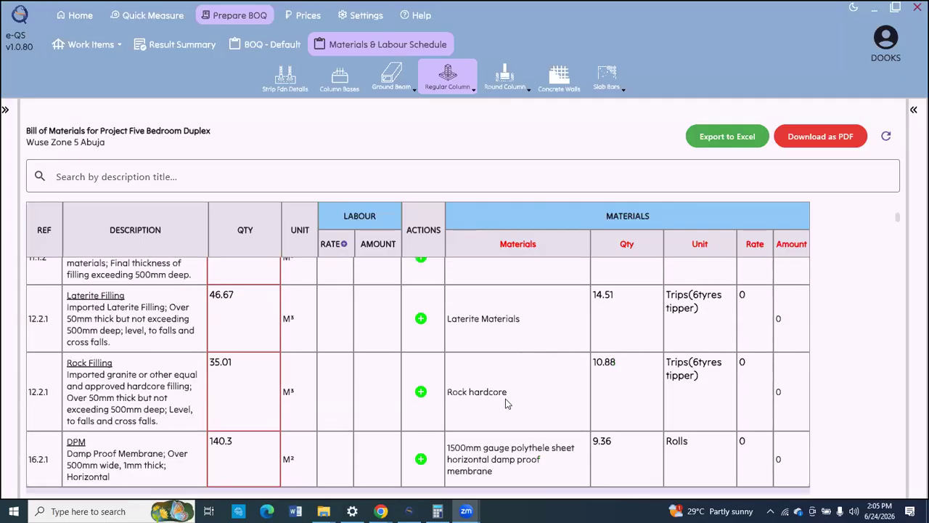
{"action": "scroll", "coordinate": [564, 380], "scroll_direction": "down", "scroll_amount": 2}
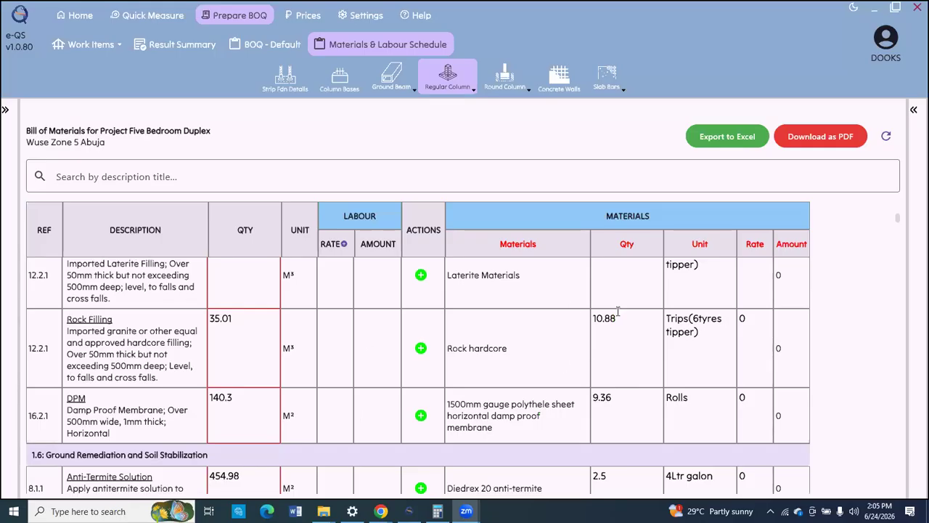
Examine the schedule's anti-termite material and the cement, sand and gravel quantities for the trench footing.
{"action": "scroll", "coordinate": [616, 312], "scroll_direction": "down", "scroll_amount": 4}
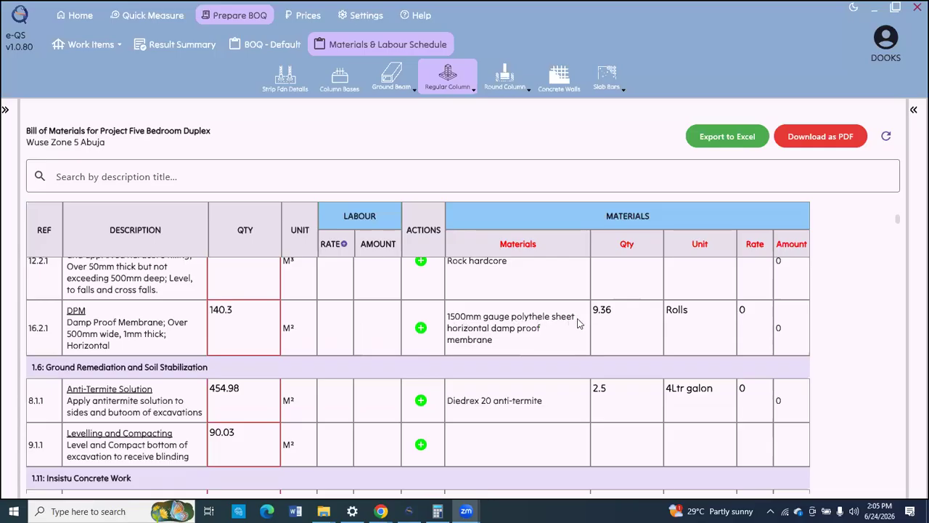
{"action": "scroll", "coordinate": [570, 324], "scroll_direction": "down", "scroll_amount": 1}
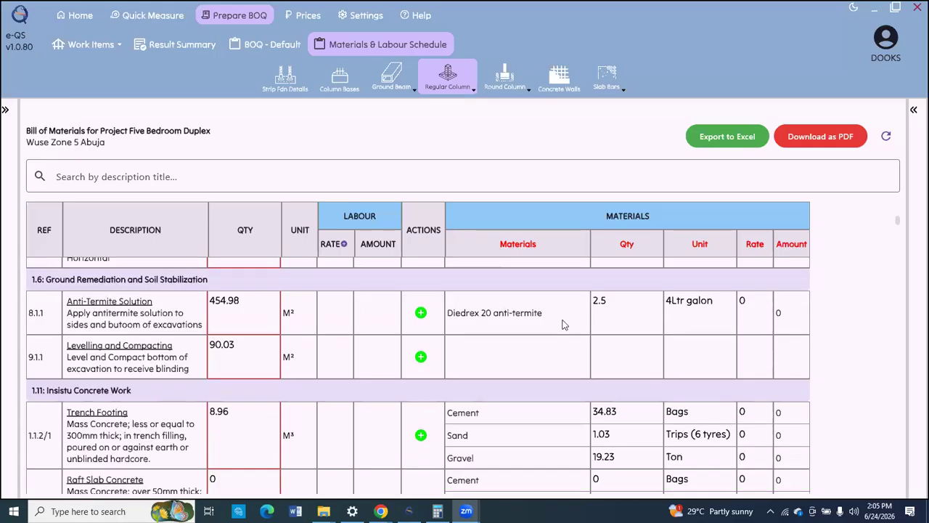
{"action": "scroll", "coordinate": [564, 324], "scroll_direction": "down", "scroll_amount": 1}
{"action": "scroll", "coordinate": [502, 347], "scroll_direction": "down", "scroll_amount": 1}
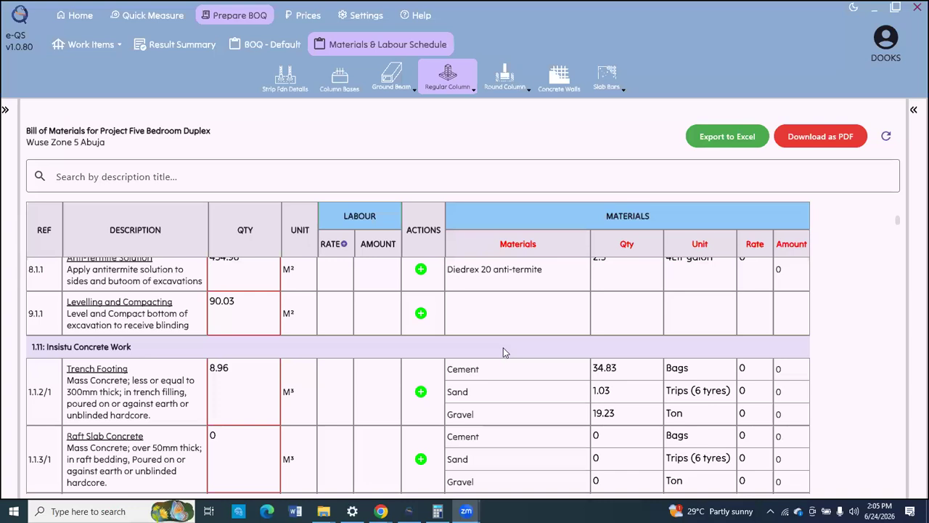
{"action": "scroll", "coordinate": [503, 351], "scroll_direction": "down", "scroll_amount": 1}
{"action": "scroll", "coordinate": [504, 353], "scroll_direction": "up", "scroll_amount": 1}
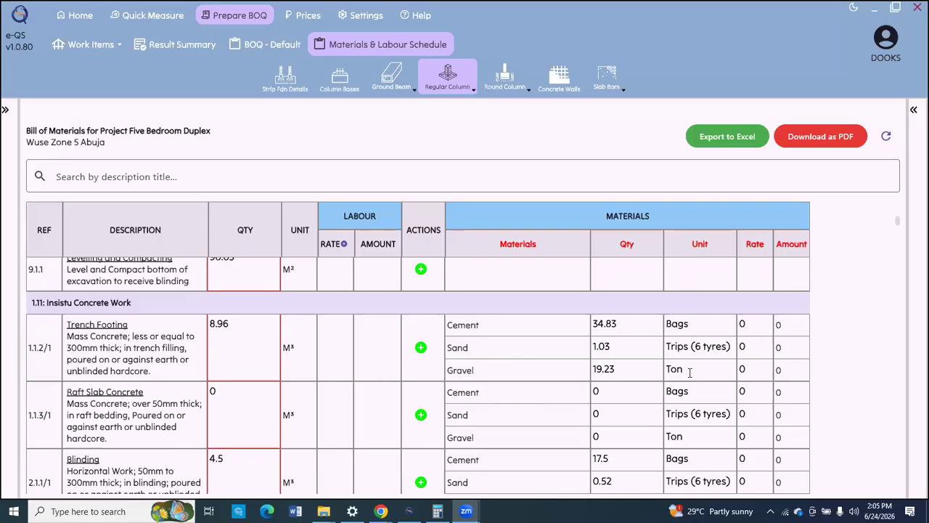
Examine the schedule's material quantities for the substructure concrete, formwork and bar reinforcement items.
{"action": "scroll", "coordinate": [669, 396], "scroll_direction": "down", "scroll_amount": 3}
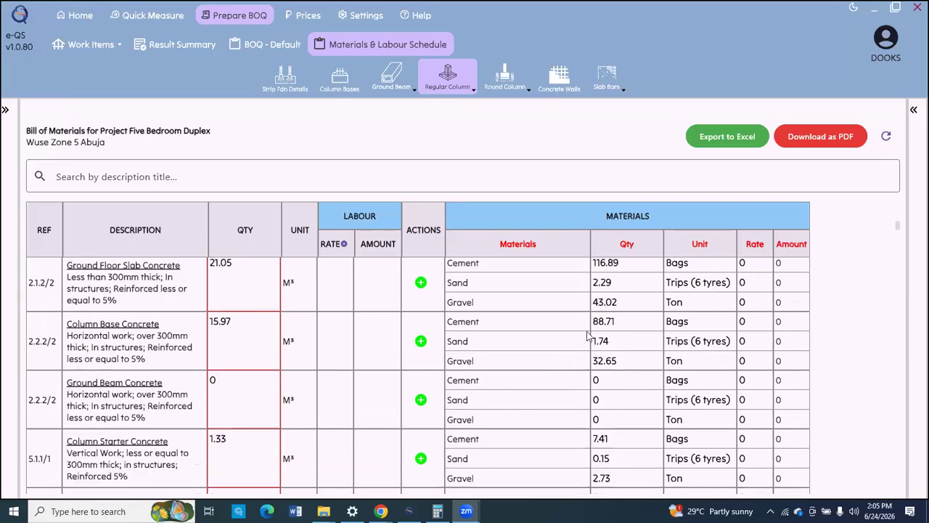
{"action": "scroll", "coordinate": [595, 298], "scroll_direction": "down", "scroll_amount": 3}
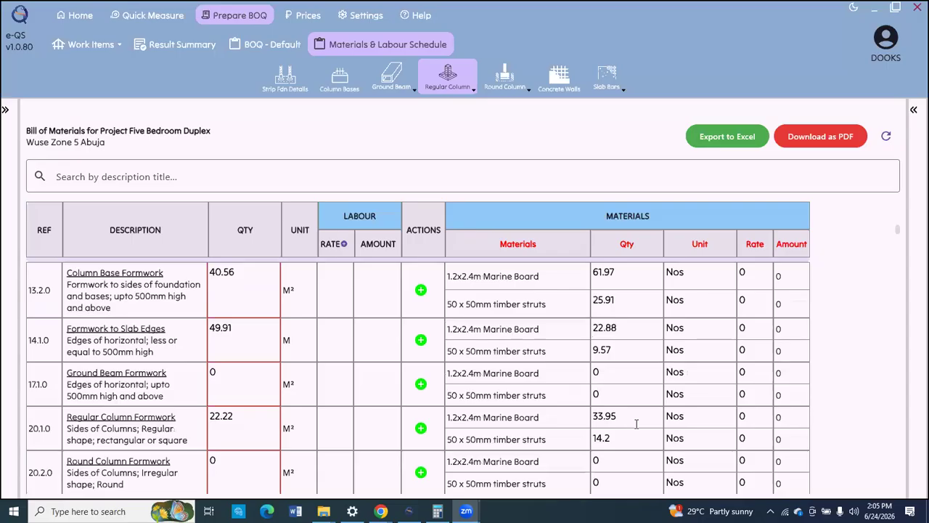
{"action": "scroll", "coordinate": [636, 428], "scroll_direction": "down", "scroll_amount": 5}
{"action": "scroll", "coordinate": [640, 350], "scroll_direction": "down", "scroll_amount": 1}
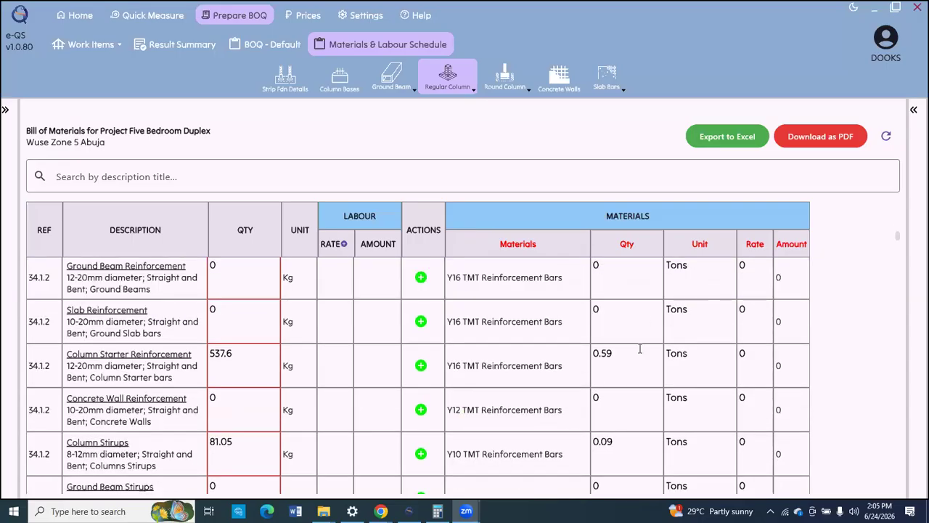
Examine the schedule's materials for mesh reinforcement, substructure blockwork, plastering and painting, down to the substructure total.
{"action": "scroll", "coordinate": [639, 349], "scroll_direction": "down", "scroll_amount": 5}
{"action": "scroll", "coordinate": [530, 354], "scroll_direction": "down", "scroll_amount": 1}
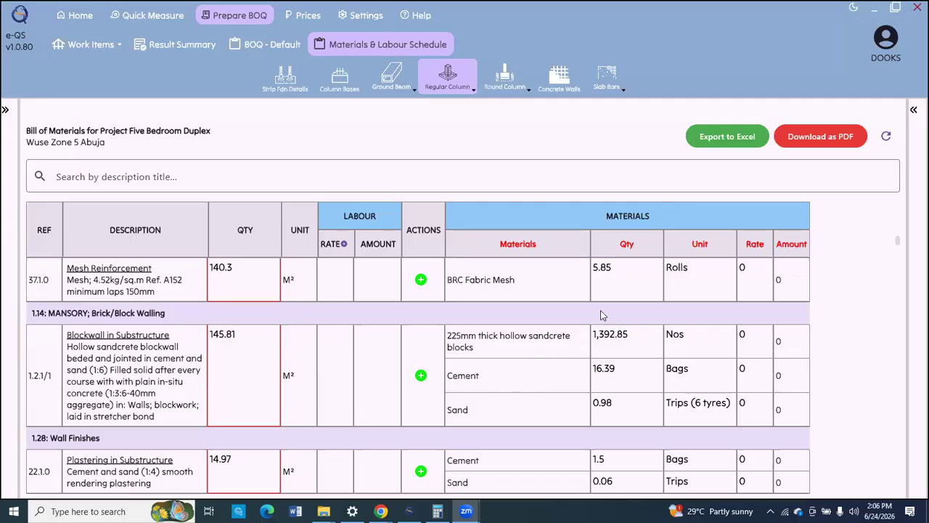
{"action": "scroll", "coordinate": [601, 312], "scroll_direction": "down", "scroll_amount": 1}
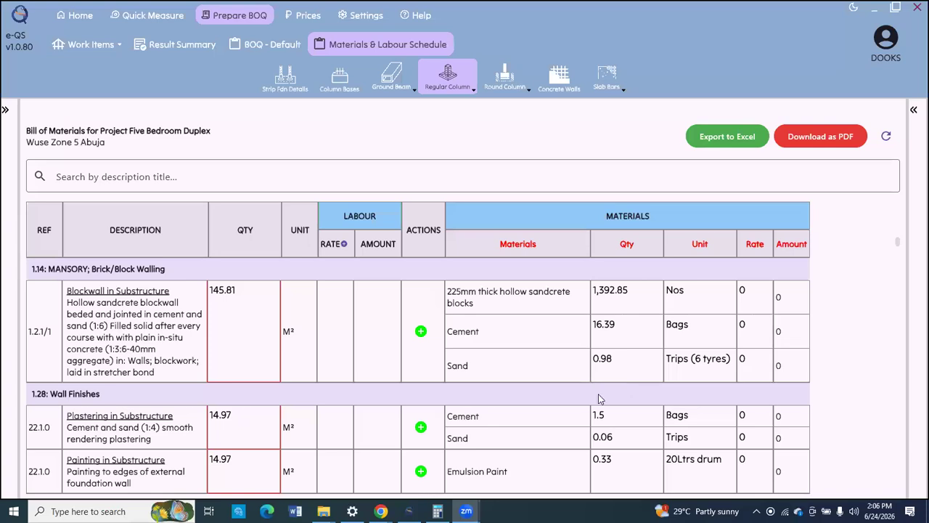
{"action": "scroll", "coordinate": [597, 391], "scroll_direction": "down", "scroll_amount": 1}
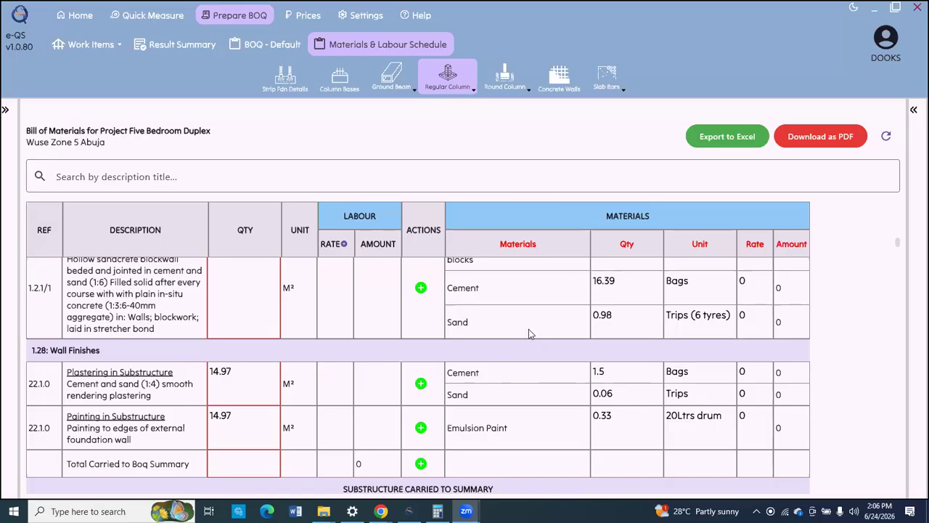
Go back to the schedule's site preparation items and review through earthwork support, disposal, laterite filling, rock filling and damp proof membrane.
{"action": "scroll", "coordinate": [530, 332], "scroll_direction": "up", "scroll_amount": 5}
{"action": "scroll", "coordinate": [530, 333], "scroll_direction": "up", "scroll_amount": 10}
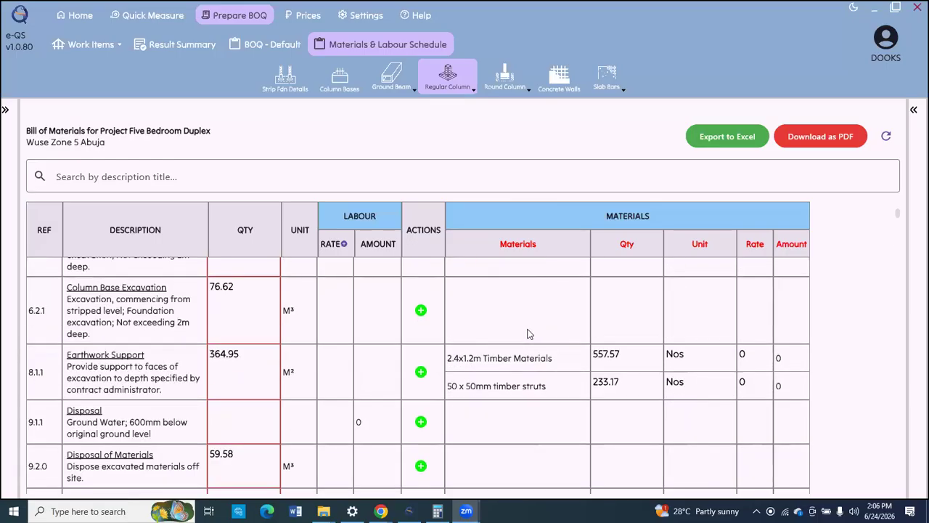
{"action": "scroll", "coordinate": [529, 334], "scroll_direction": "up", "scroll_amount": 5}
{"action": "scroll", "coordinate": [530, 334], "scroll_direction": "down", "scroll_amount": 2}
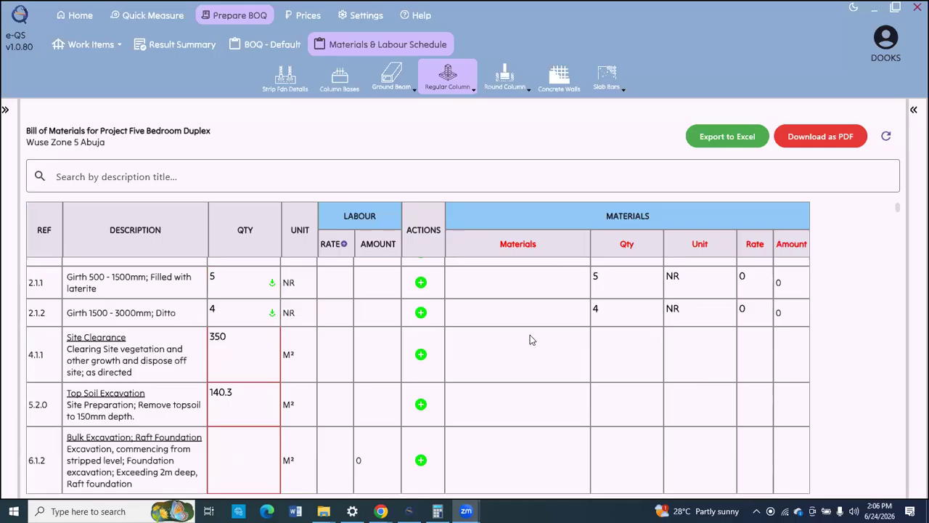
{"action": "scroll", "coordinate": [530, 334], "scroll_direction": "down", "scroll_amount": 3}
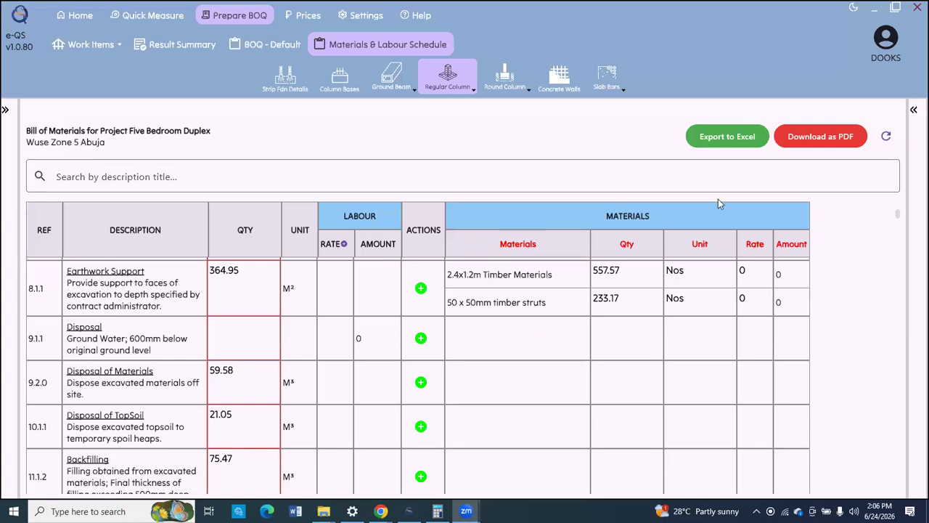
{"action": "scroll", "coordinate": [719, 210], "scroll_direction": "down", "scroll_amount": 3}
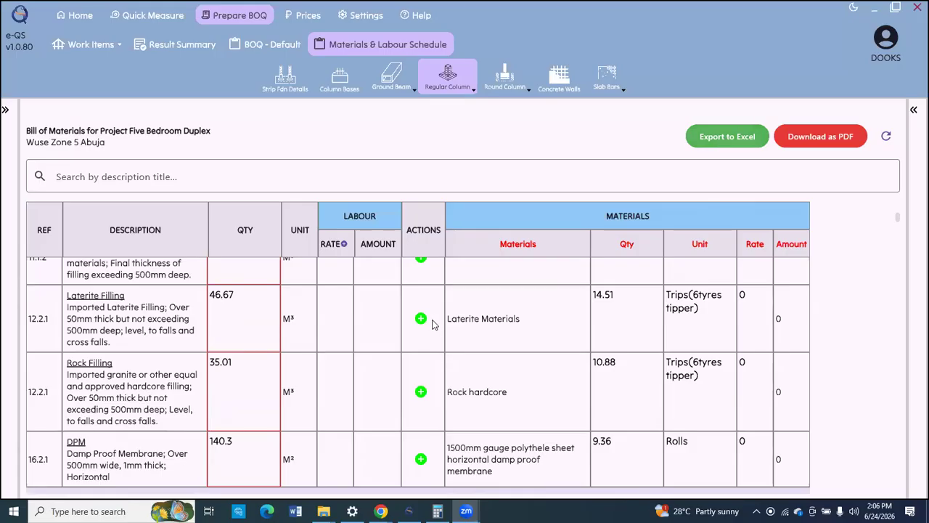
Search the product price inventory for "Generator", view the details of the Mikano Generator 27 KVA with Sound proof, and clear the search.
{"action": "left_click", "coordinate": [305, 16]}
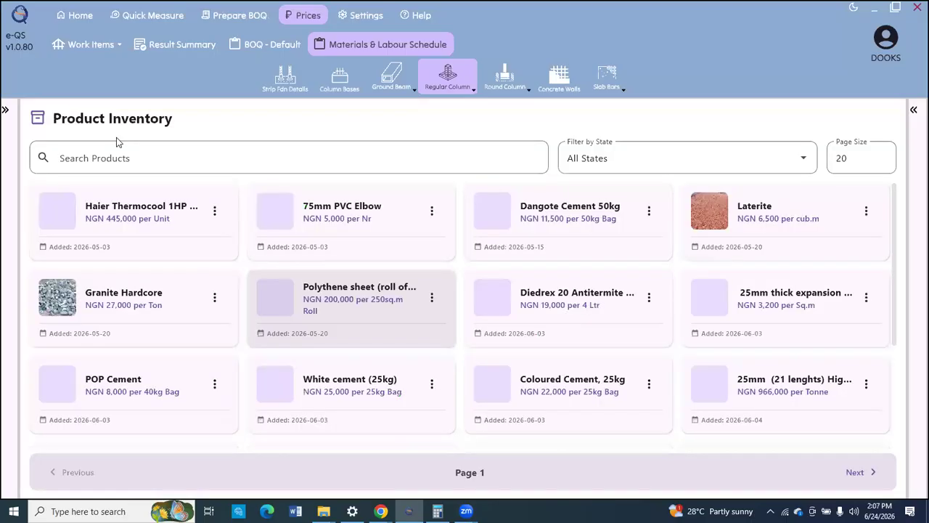
{"action": "left_click", "coordinate": [213, 161]}
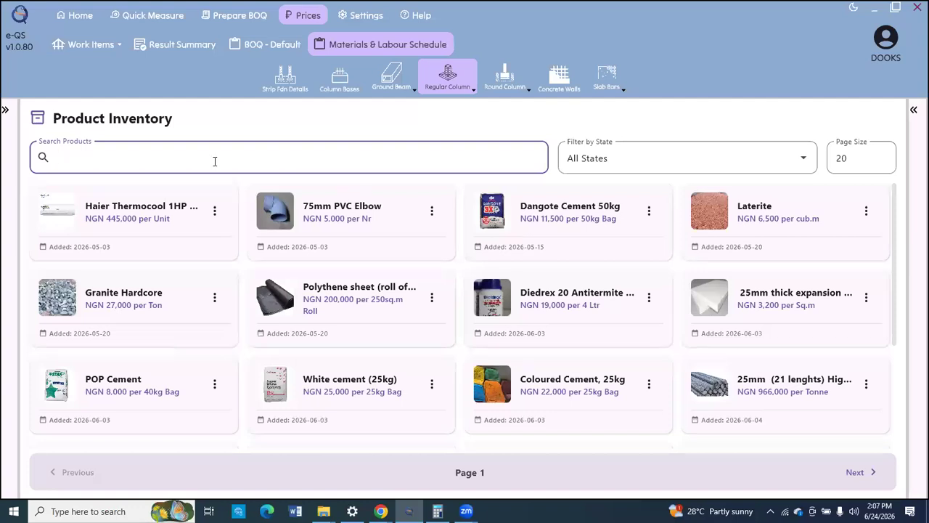
{"action": "type", "text": "Gene"}
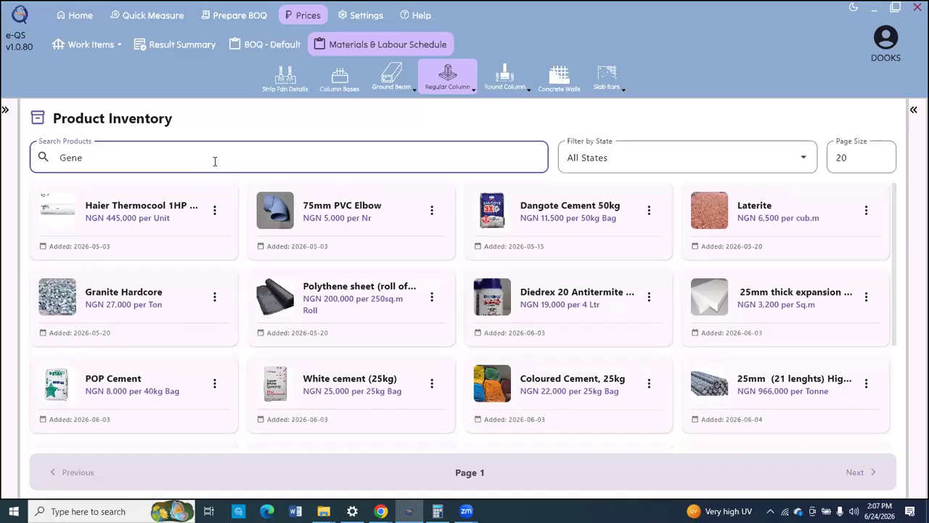
{"action": "type", "text": "rat"}
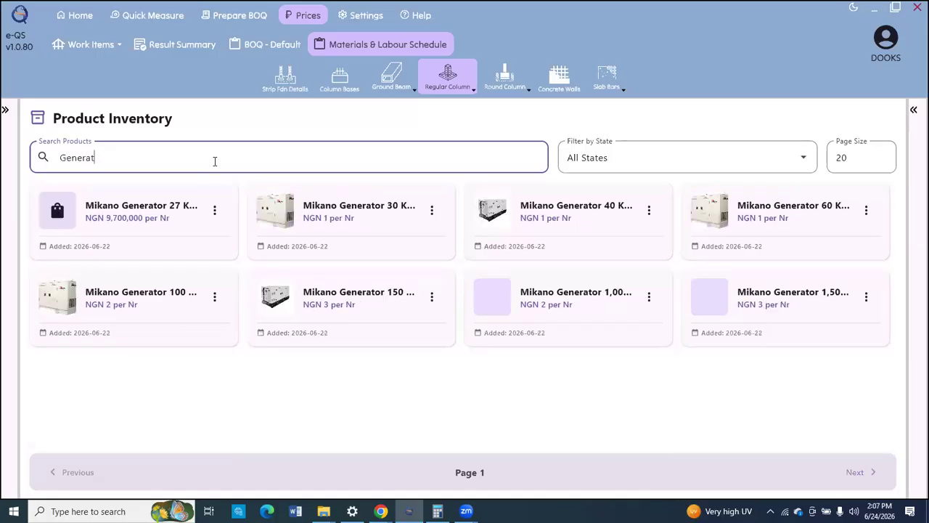
{"action": "type", "text": "or"}
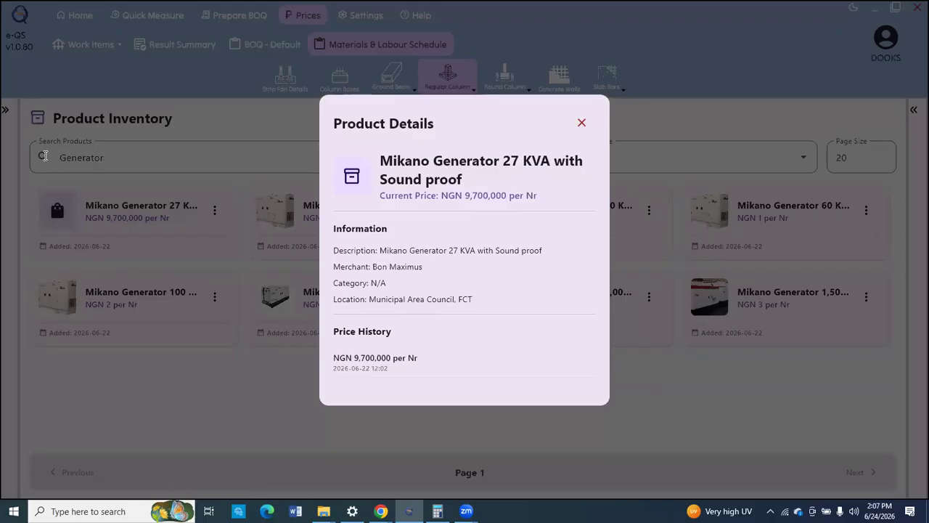
{"action": "key", "text": "Escape"}
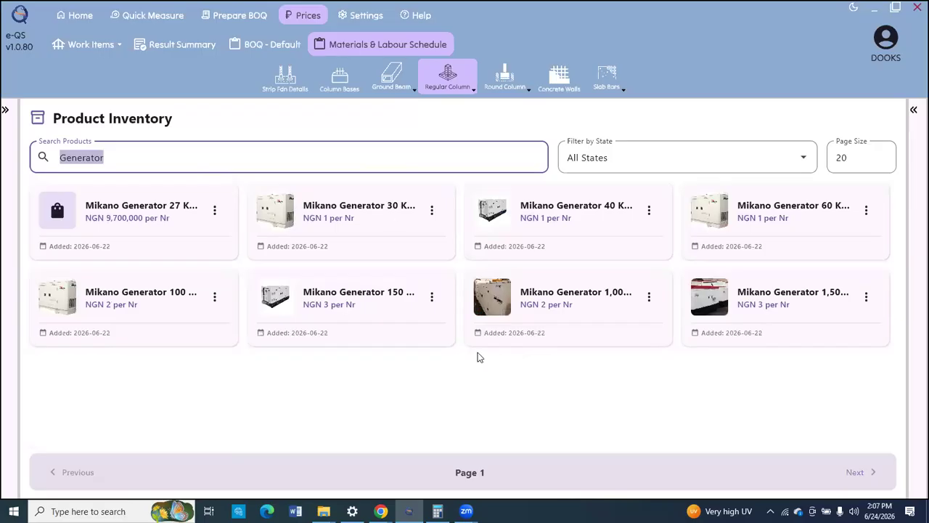
{"action": "key", "text": "BackSpace"}
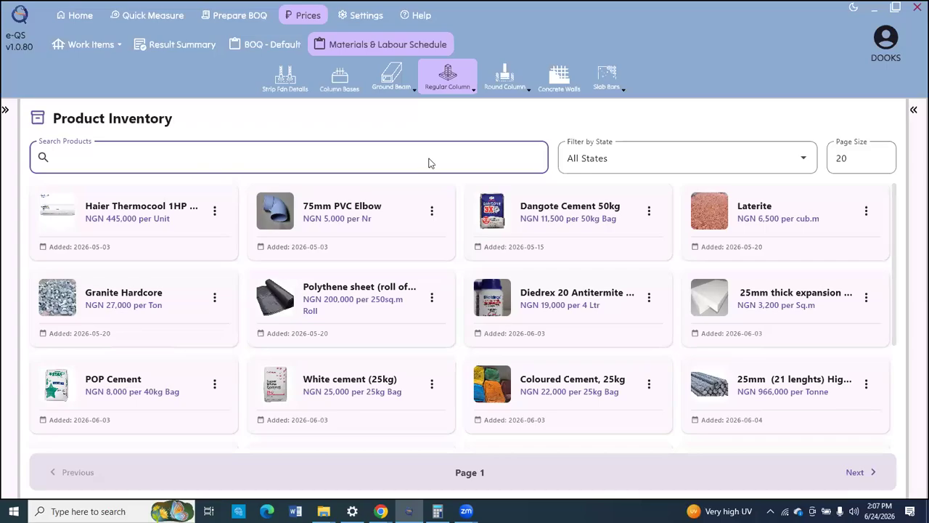